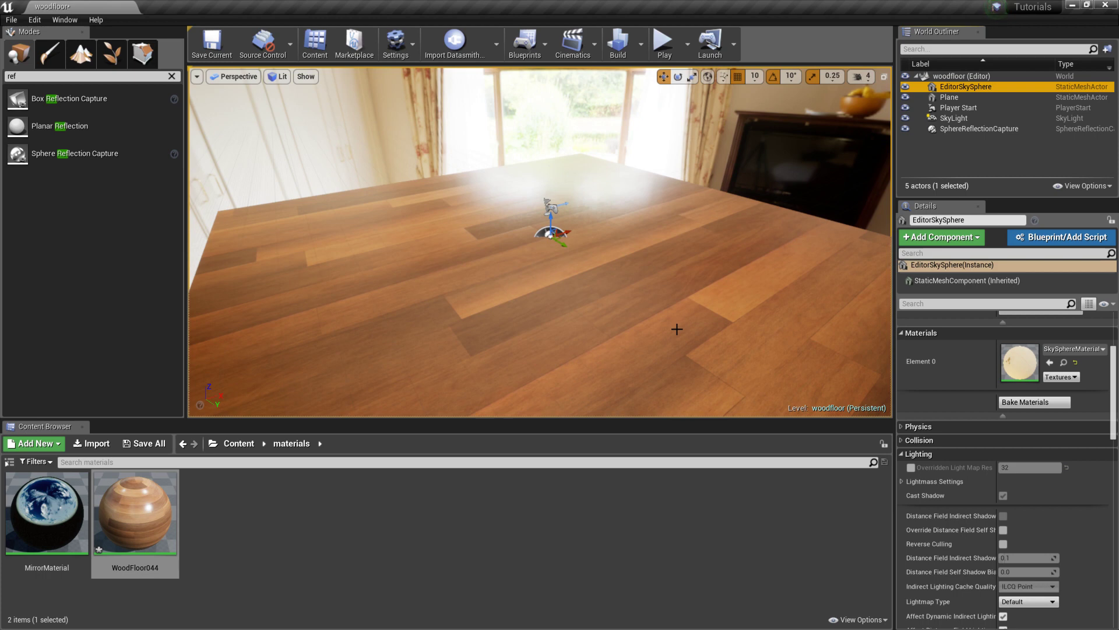
Open WoodFloor044, move the normal-map Texture Sample node lower, and close the Material Editor
double_click(130, 516)
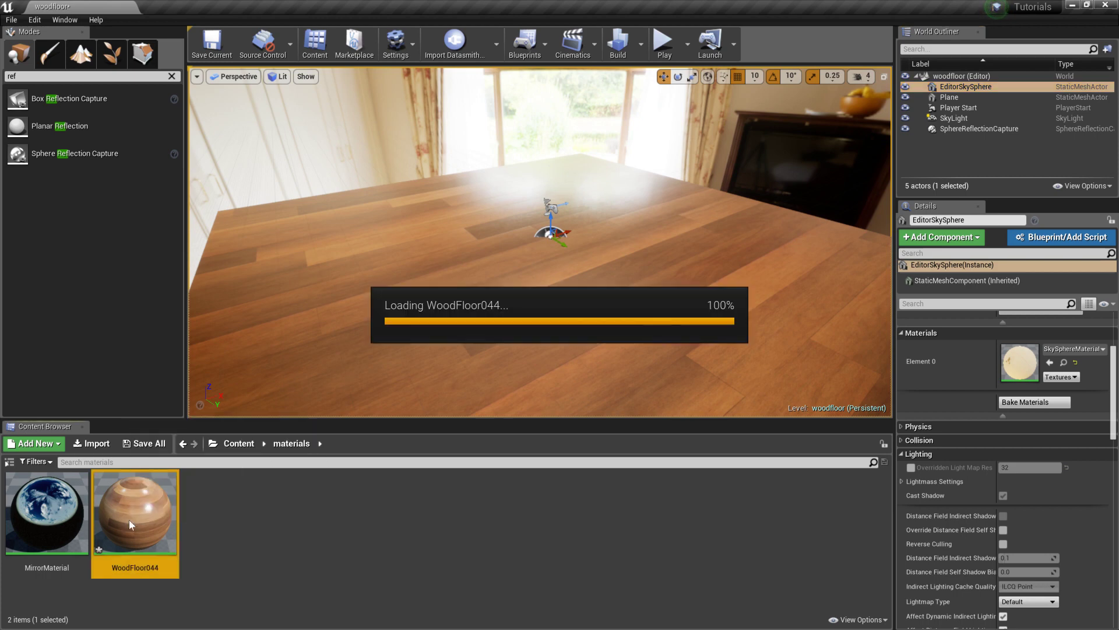
right_drag(620, 438, 873, 439)
scroll(754, 456, down, 1)
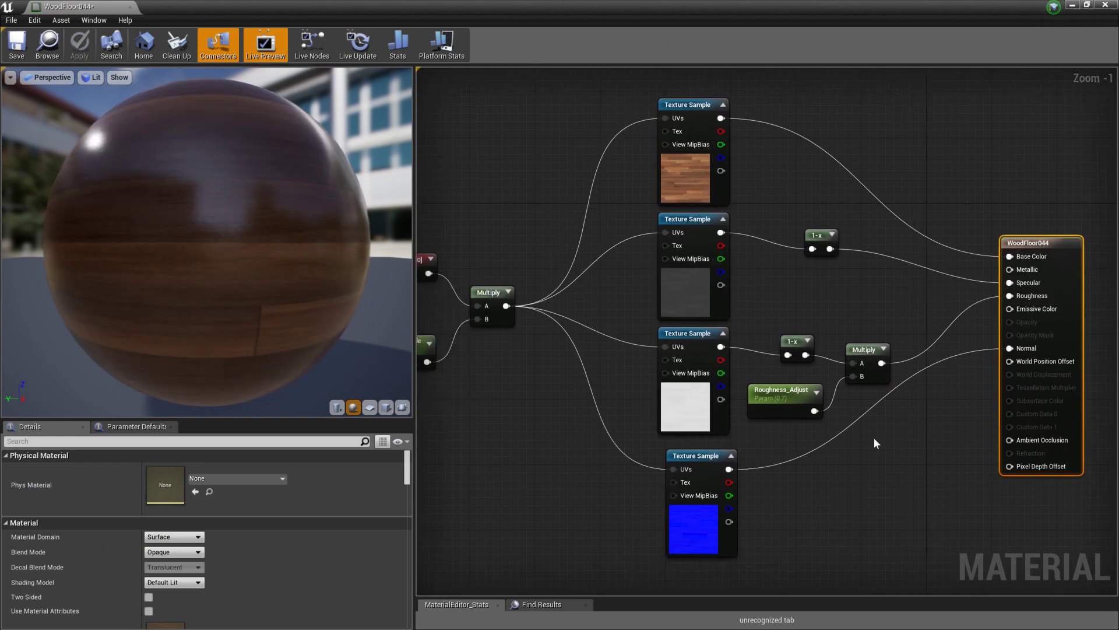
right_drag(457, 392, 585, 384)
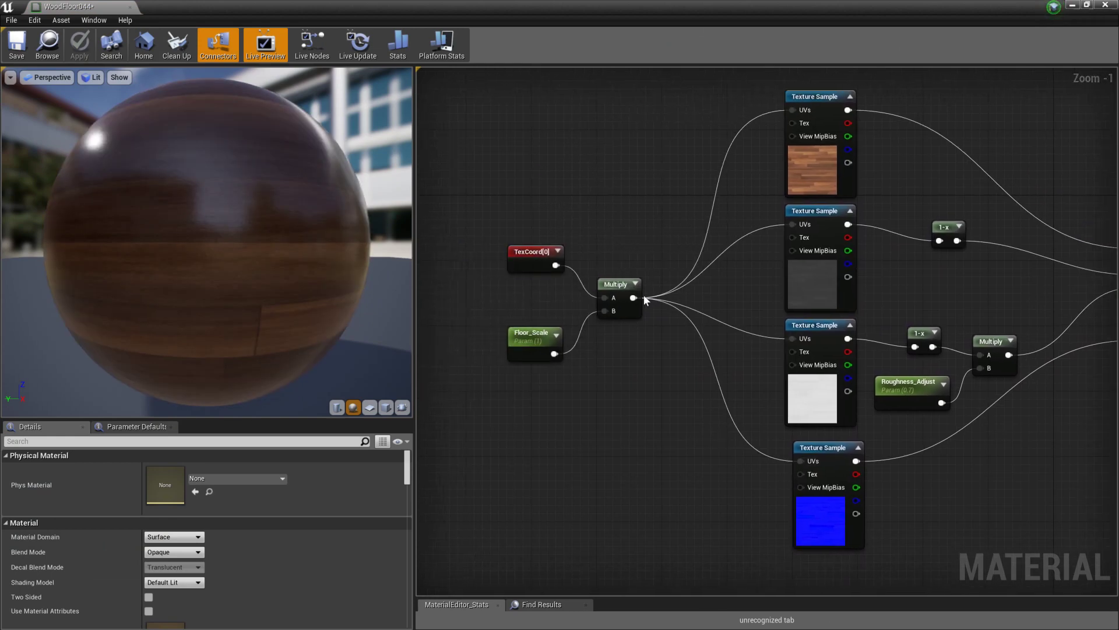
right_drag(949, 517, 752, 466)
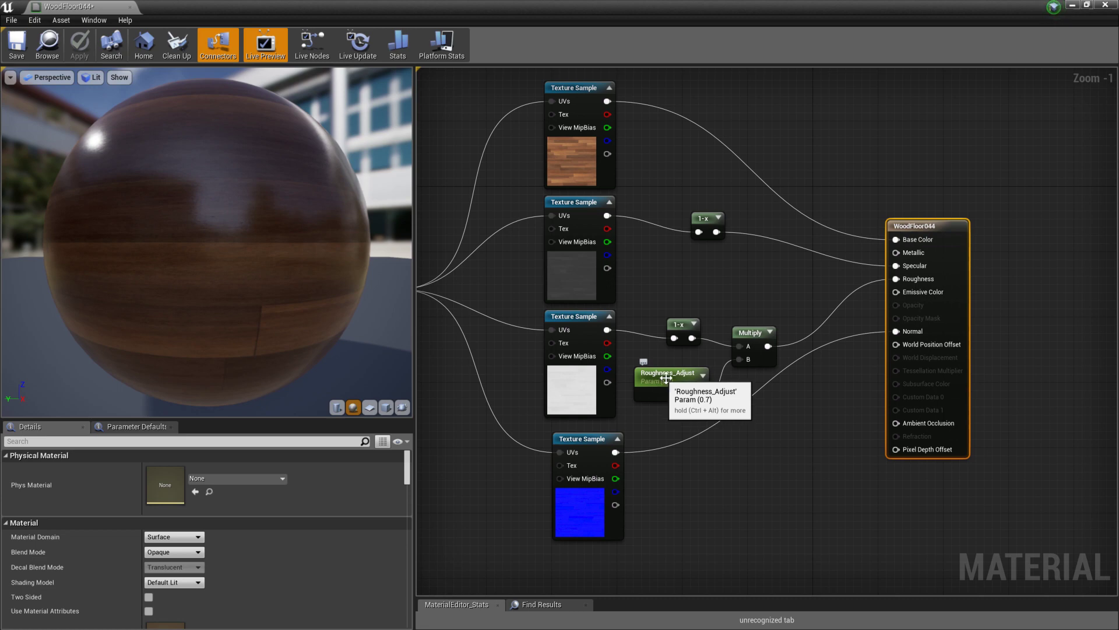
drag(589, 441, 589, 547)
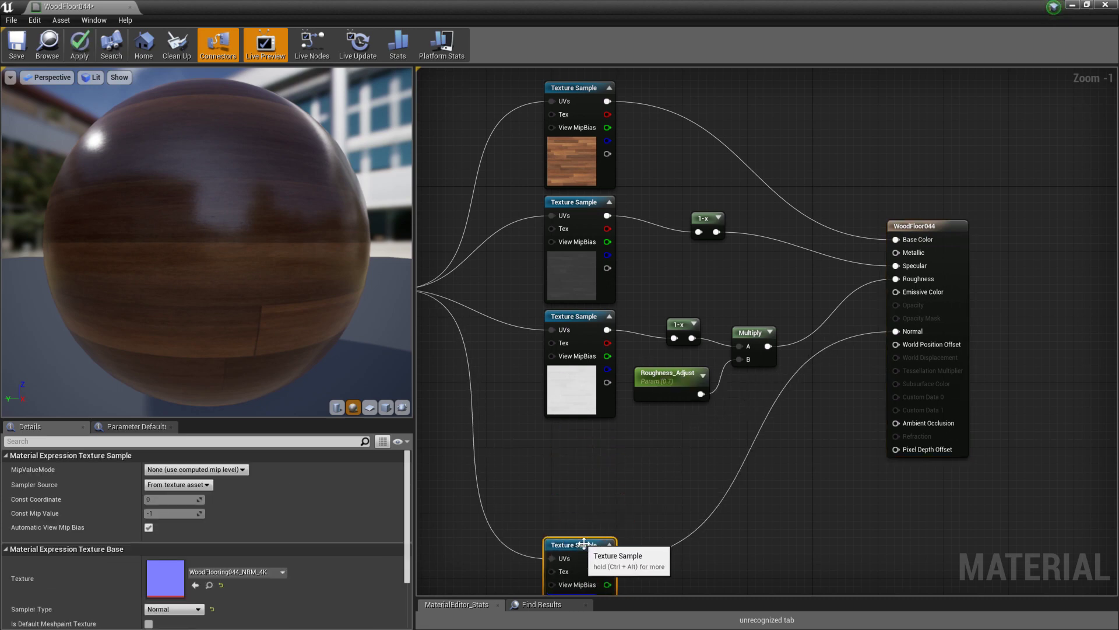
right_drag(774, 544, 726, 377)
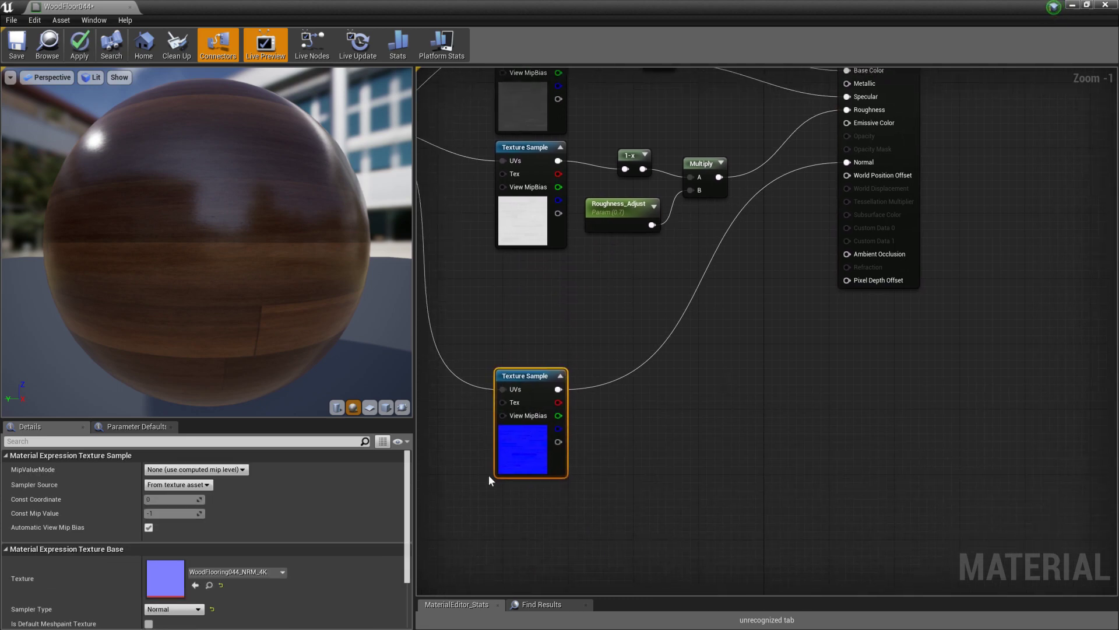
right_drag(651, 335, 671, 463)
click(1105, 5)
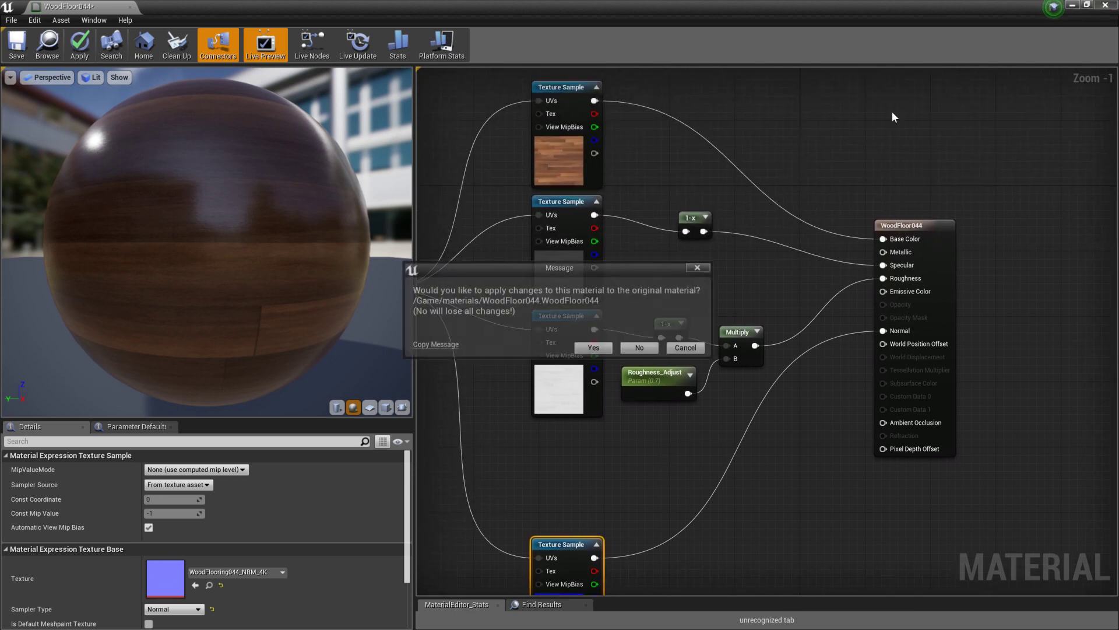
Apply the material changes and open the Content > textures folder
click(603, 362)
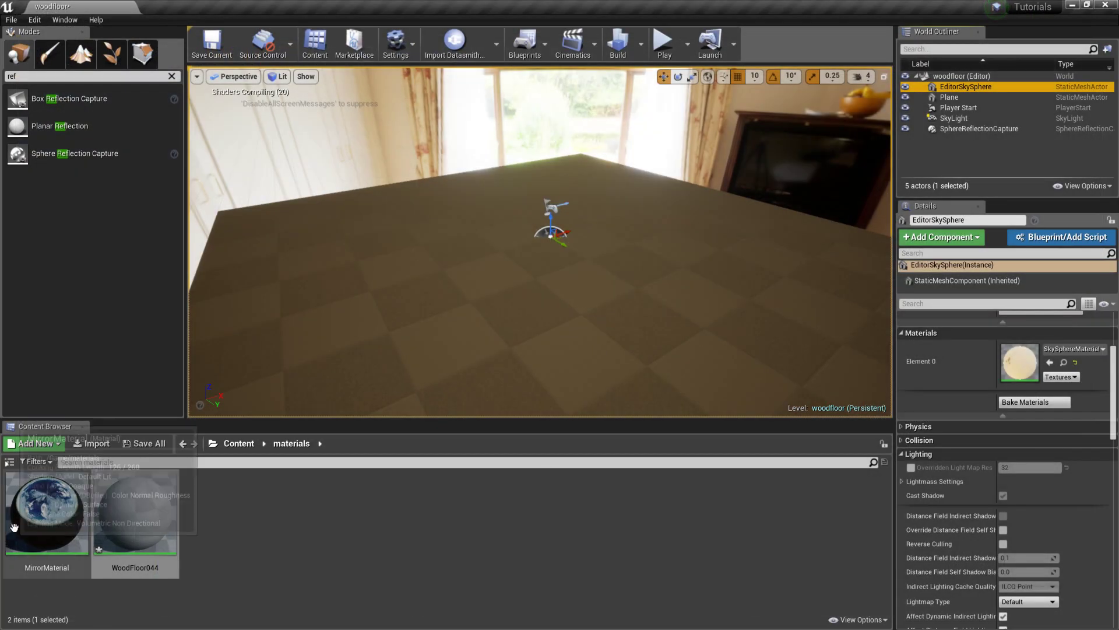
click(238, 446)
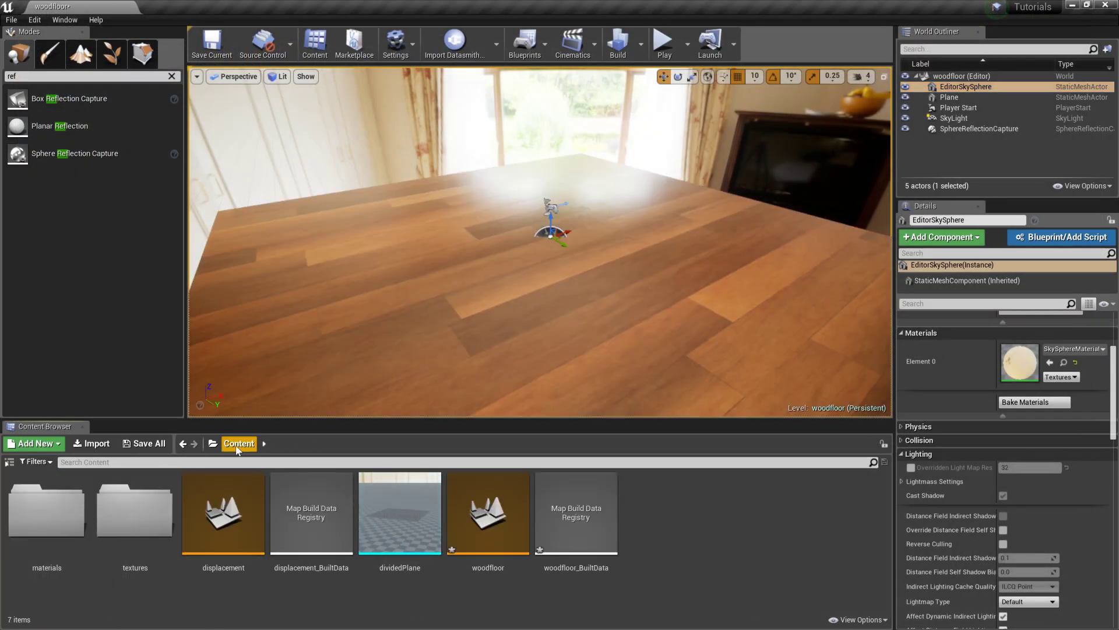
double_click(136, 516)
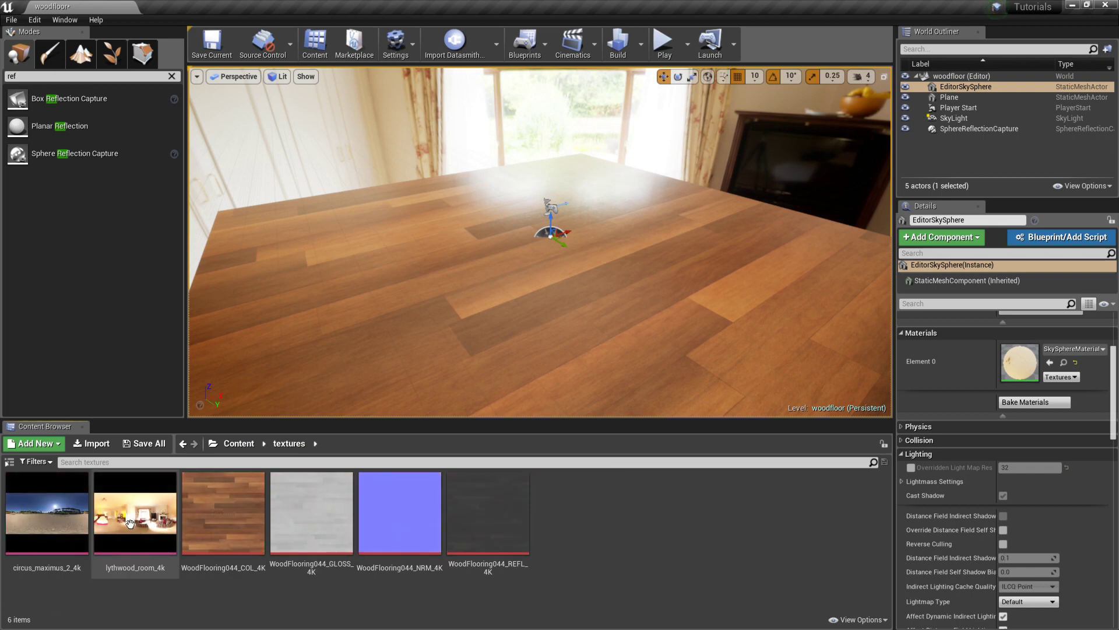
Import FloorSmudgesTypeAMedium001_OVERLAY_VAR1_4K from its 4K folder and turn off its sRGB
click(91, 443)
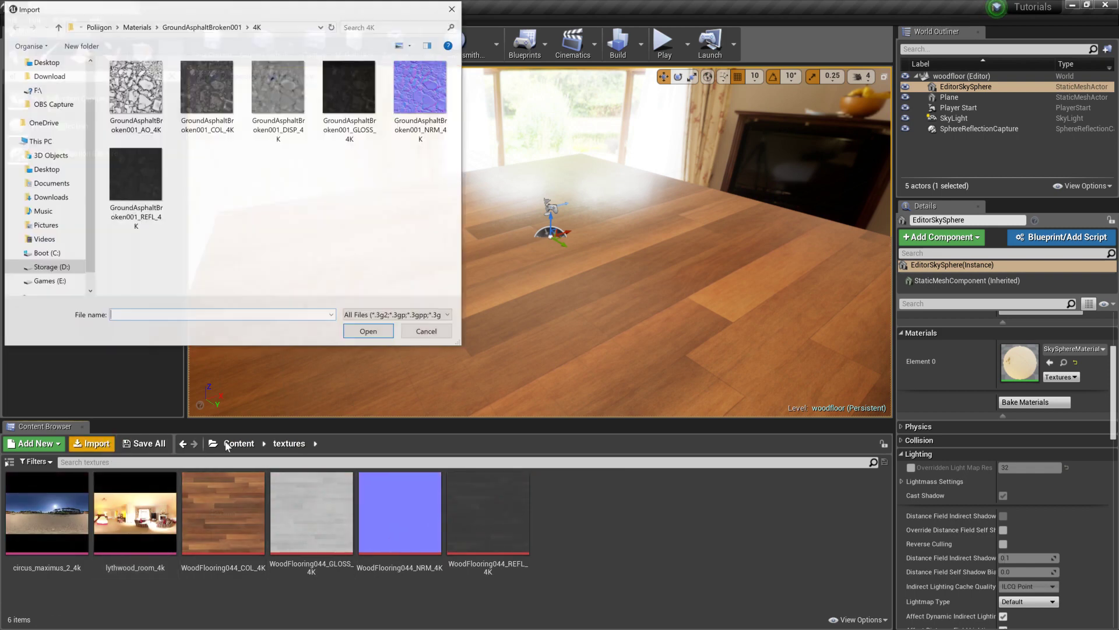
click(137, 27)
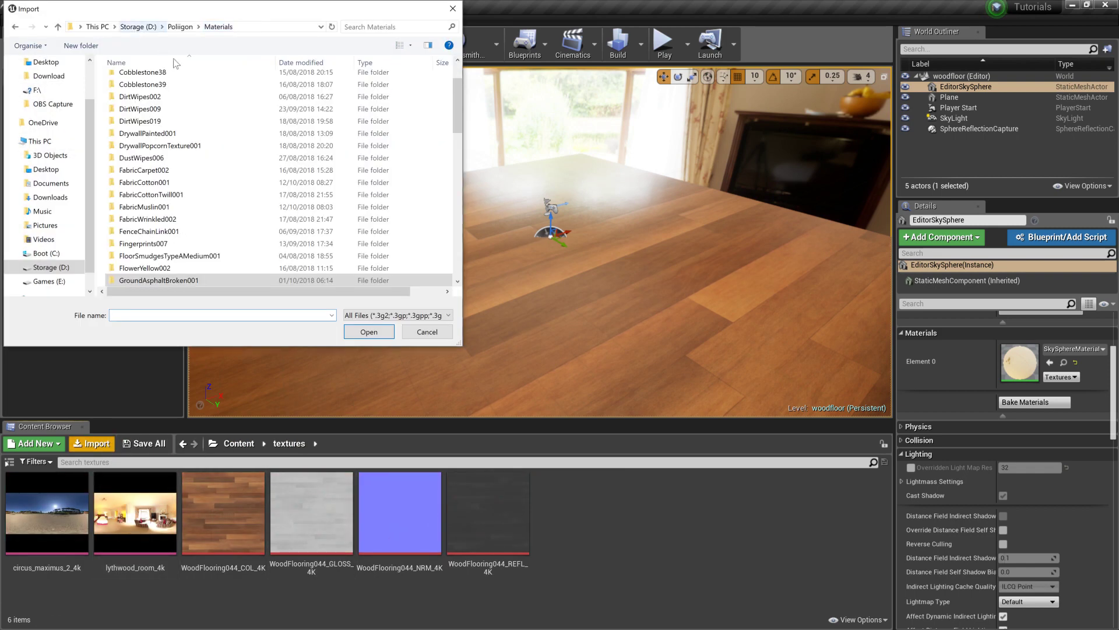
scroll(193, 176, down, 5)
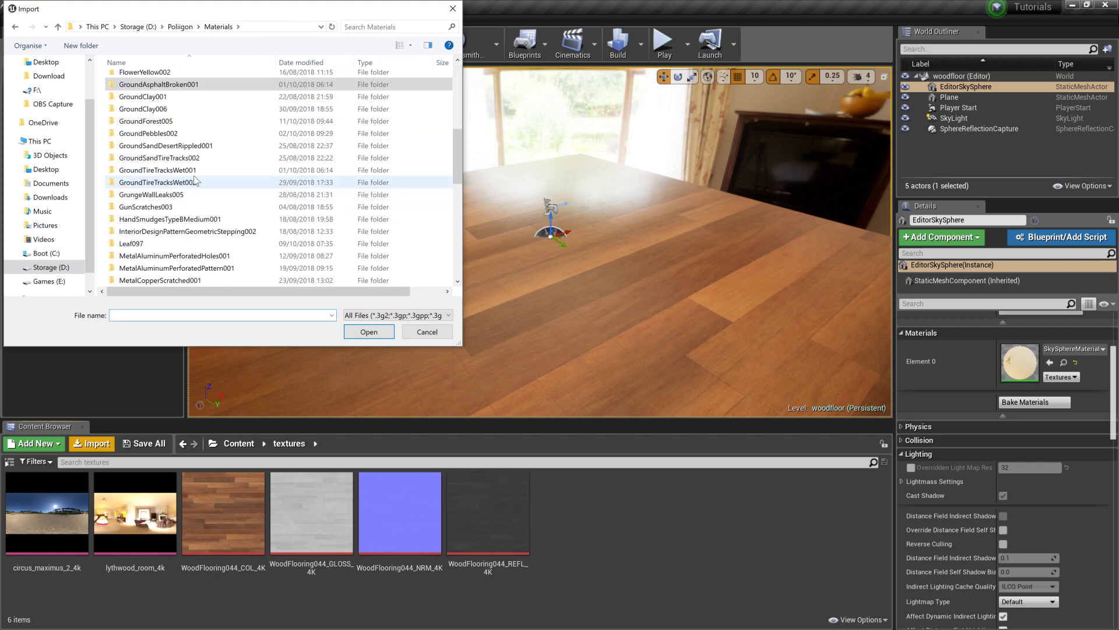
scroll(195, 180, up, 5)
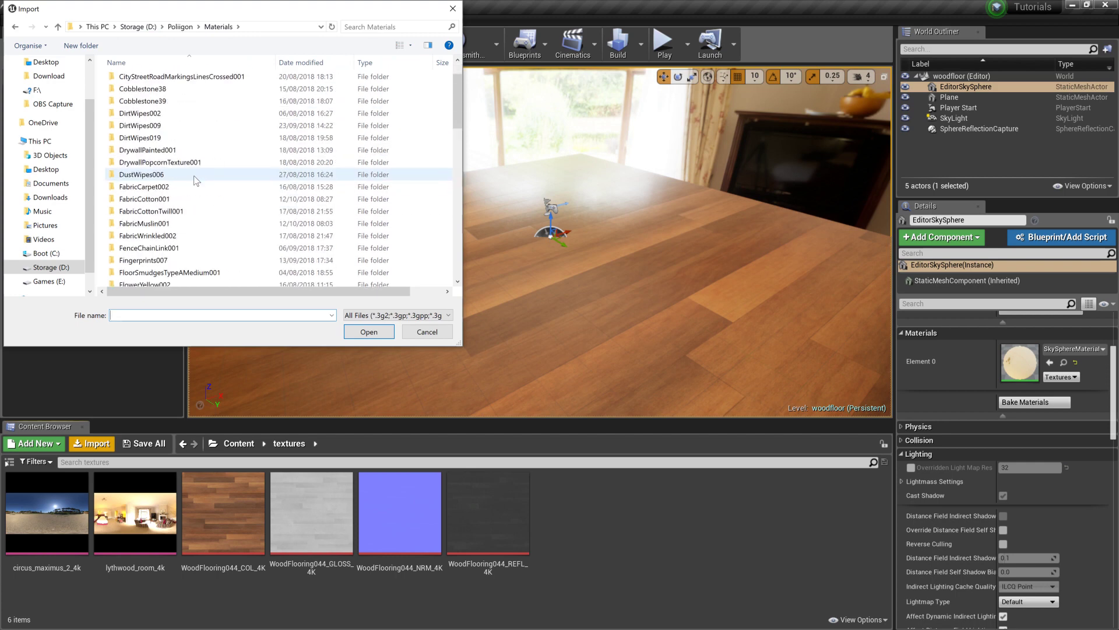
double_click(192, 272)
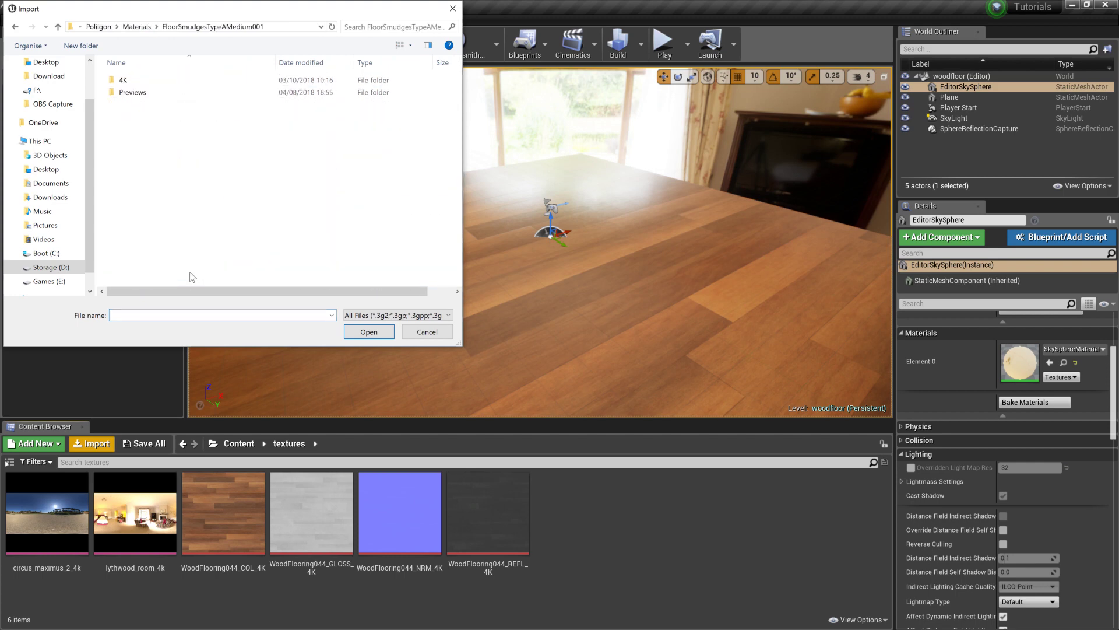
double_click(137, 79)
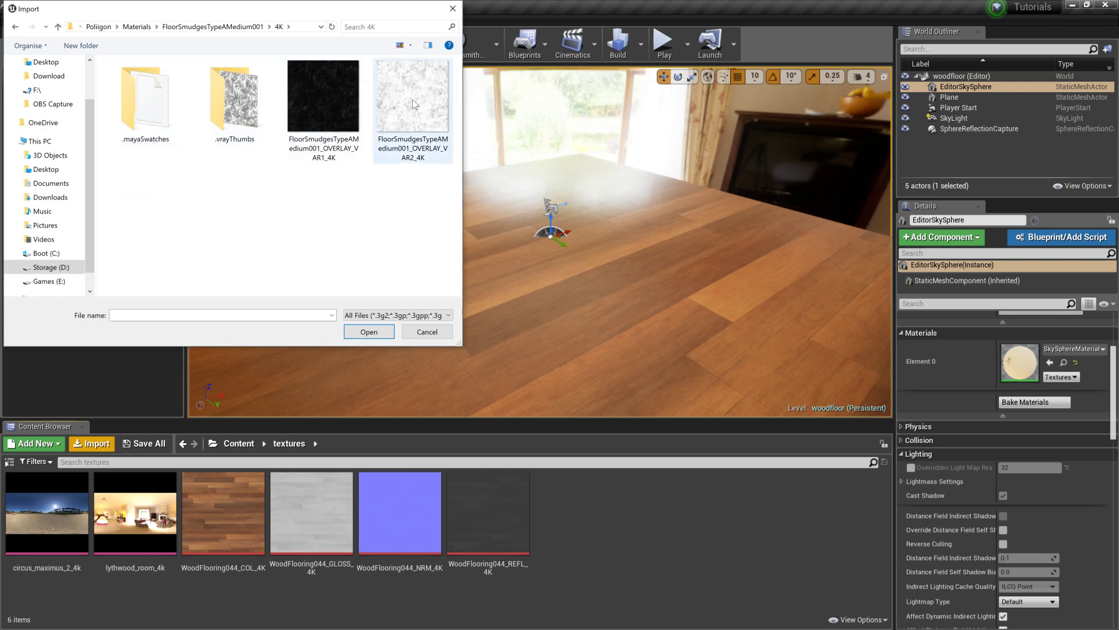
click(314, 90)
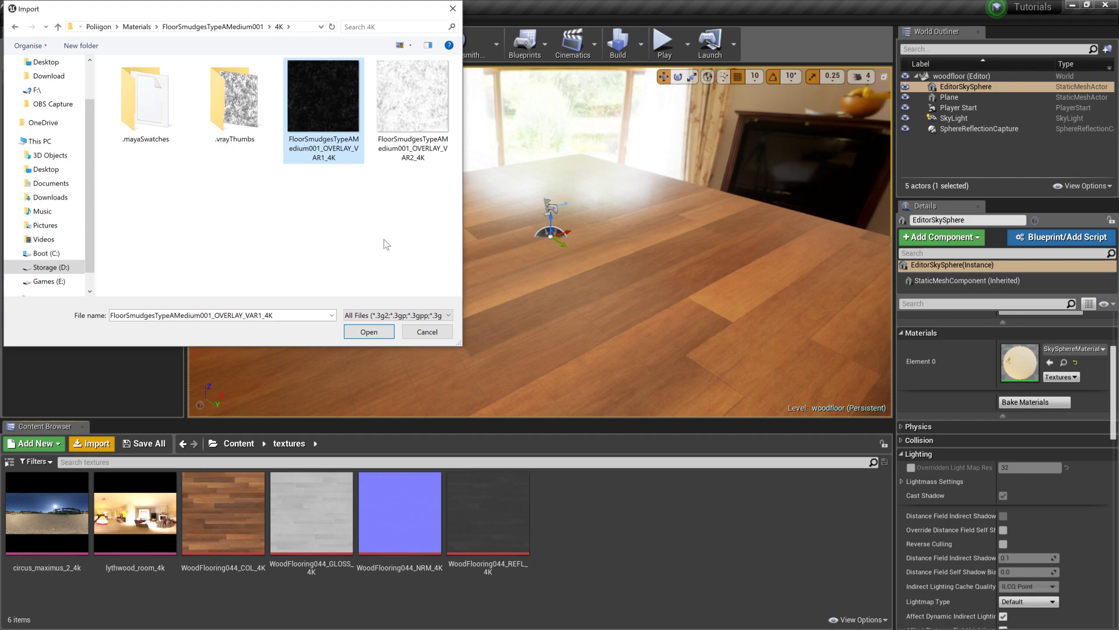
click(369, 331)
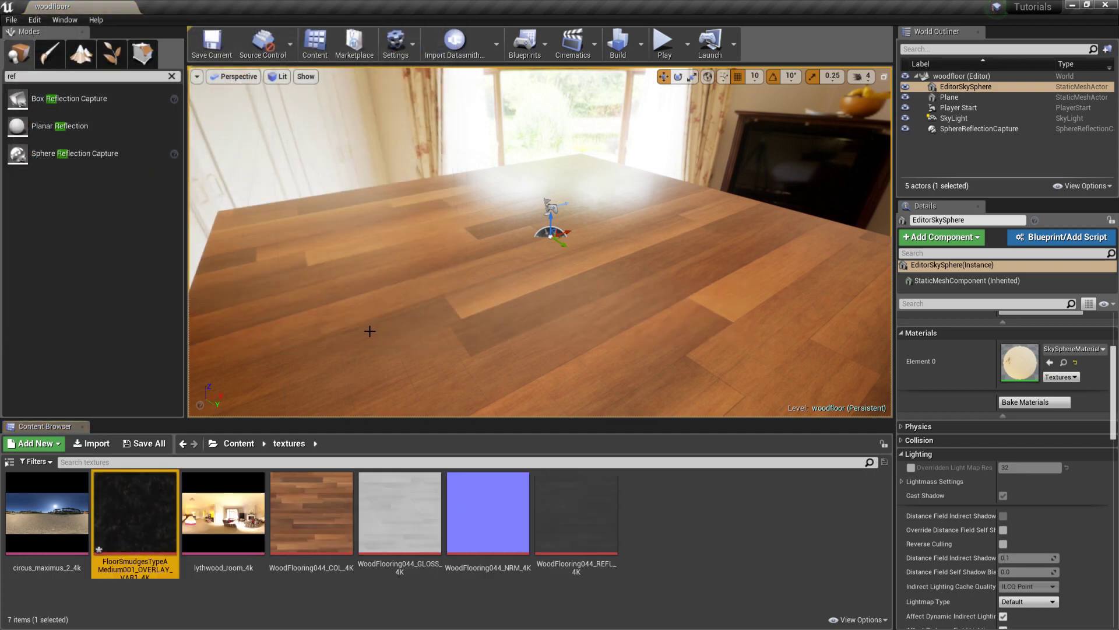
double_click(119, 544)
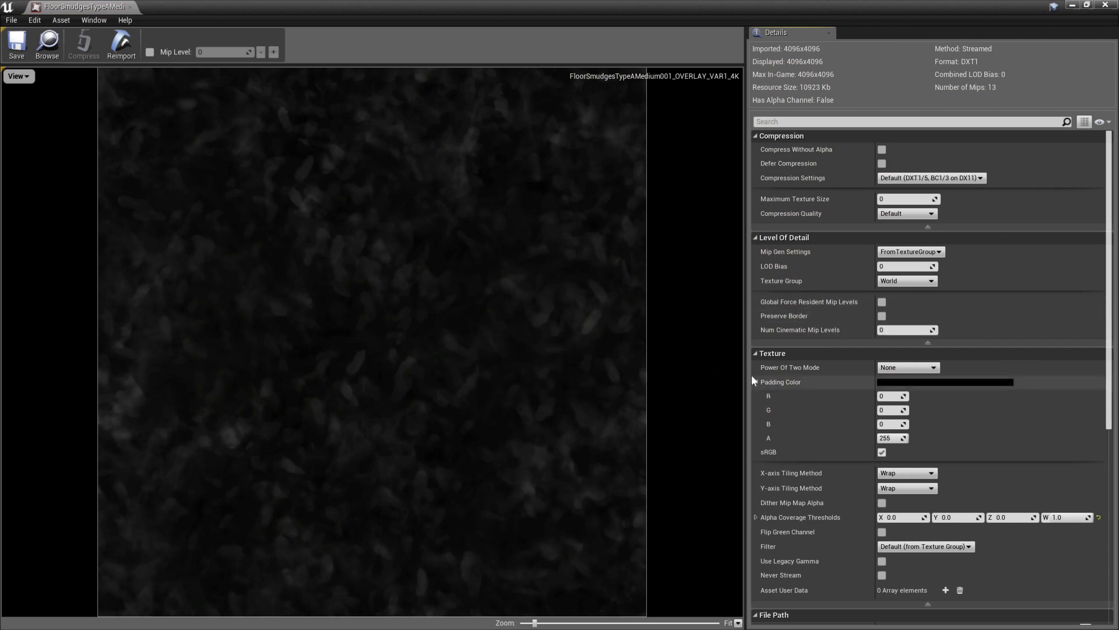
click(883, 452)
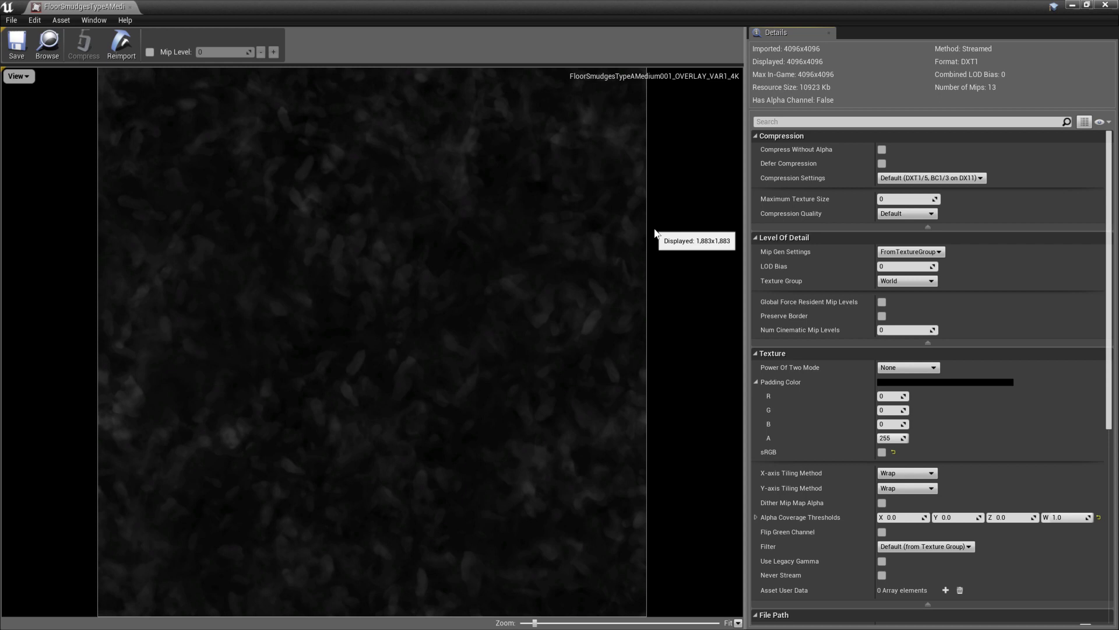
Import the GunScratches003_NRM_4K normal map into the textures folder
click(1105, 4)
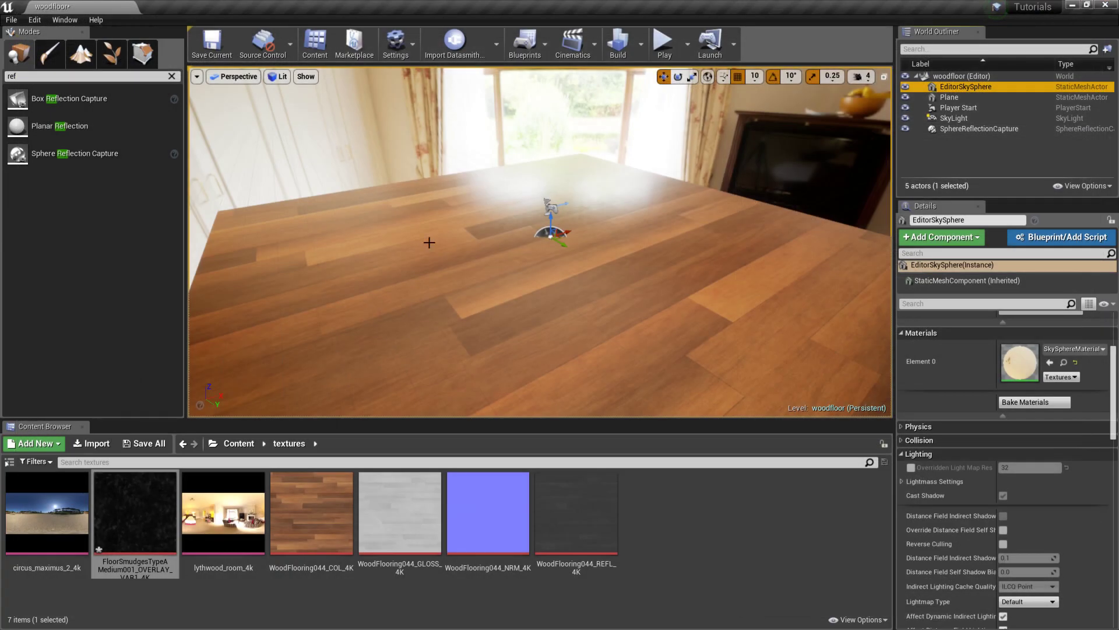
click(87, 443)
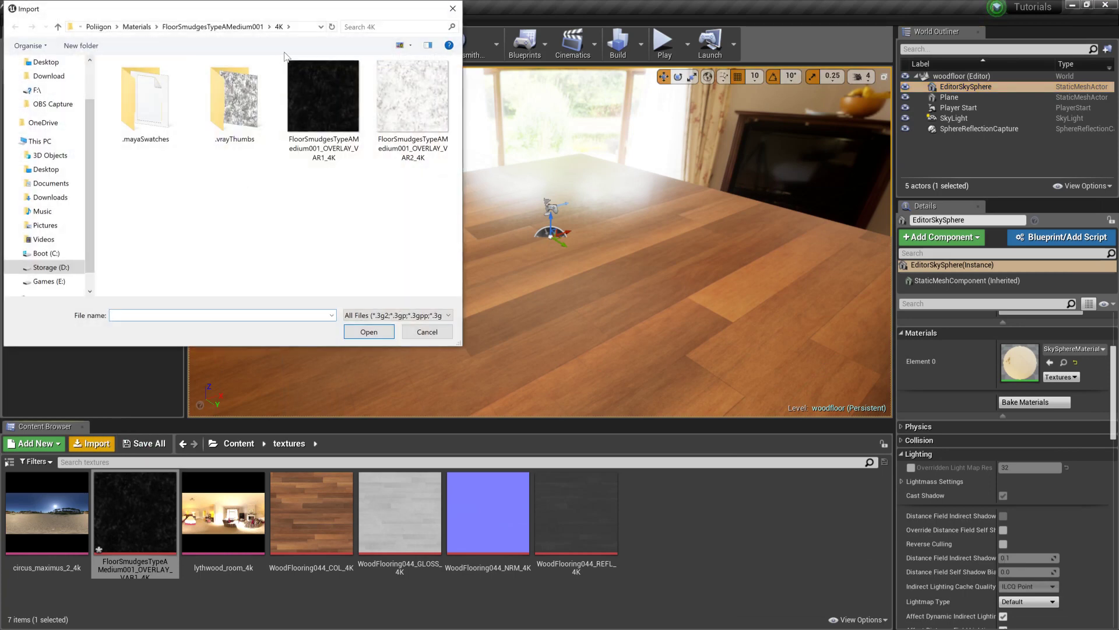
click(138, 27)
scroll(179, 229, down, 6)
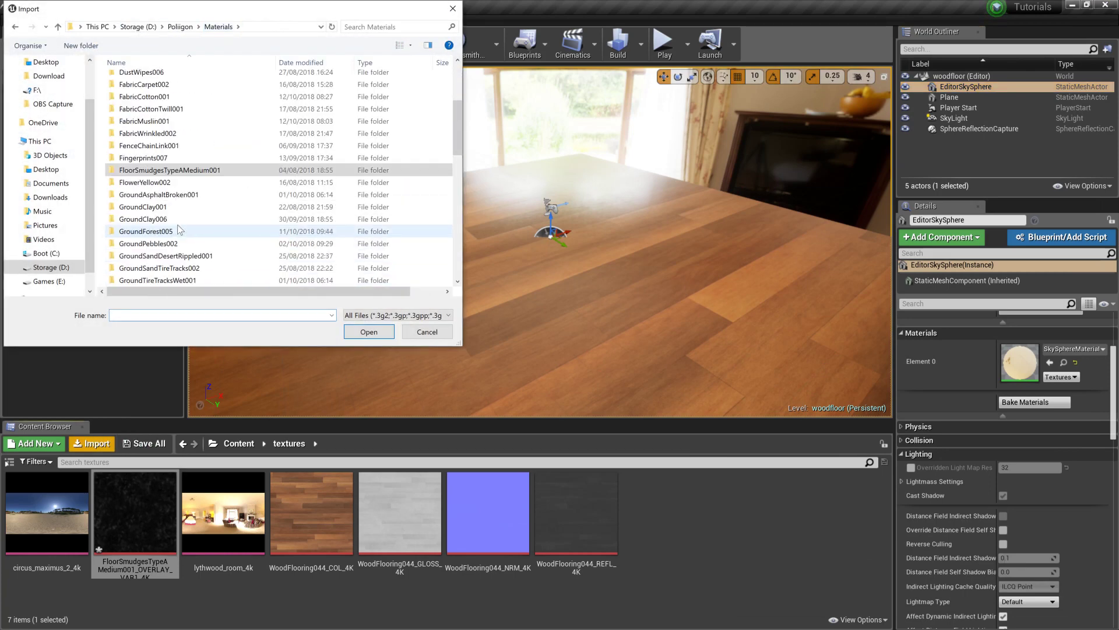
double_click(174, 207)
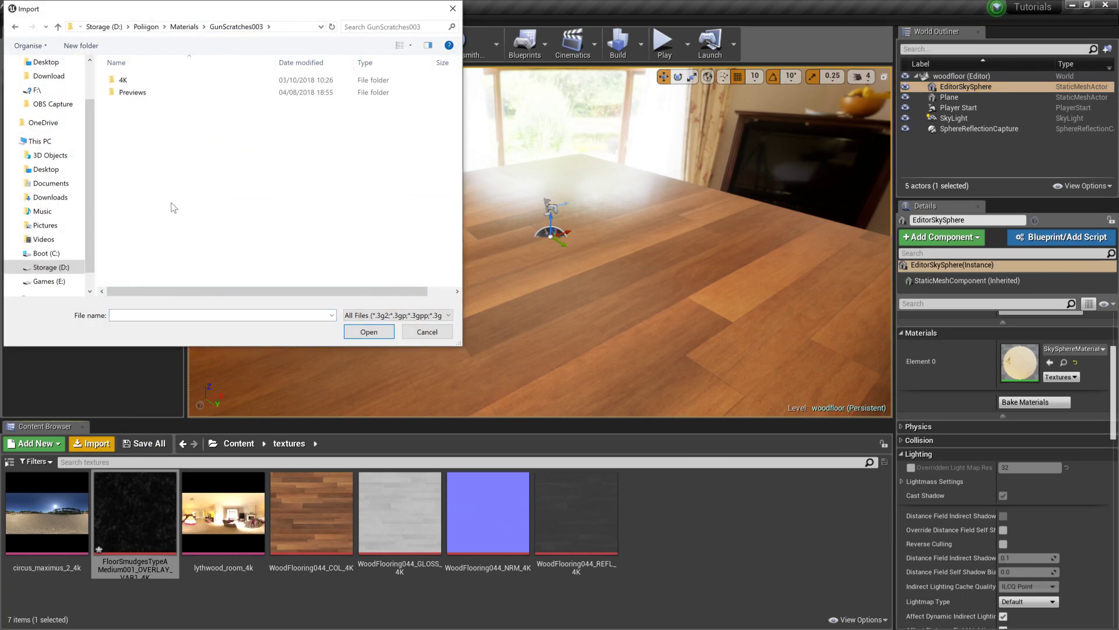
double_click(143, 80)
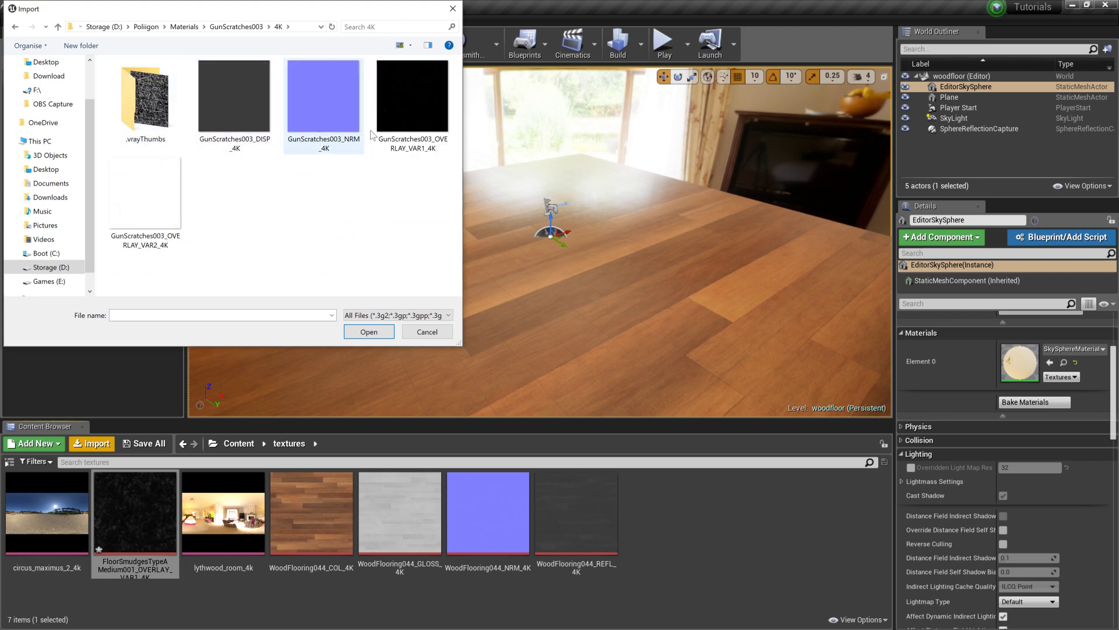
click(322, 124)
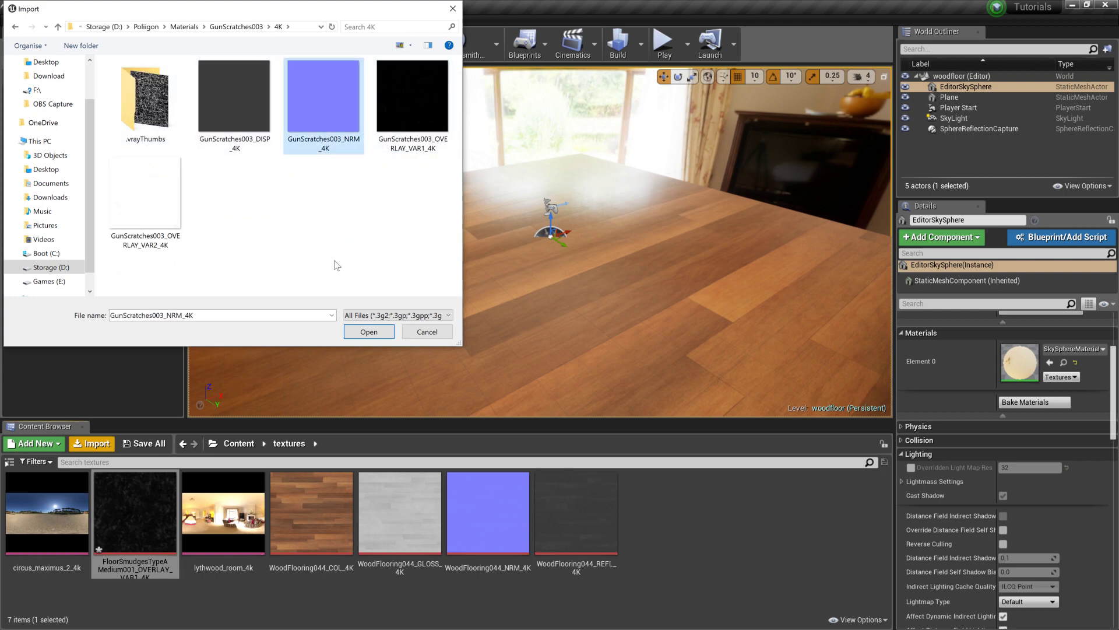
click(373, 335)
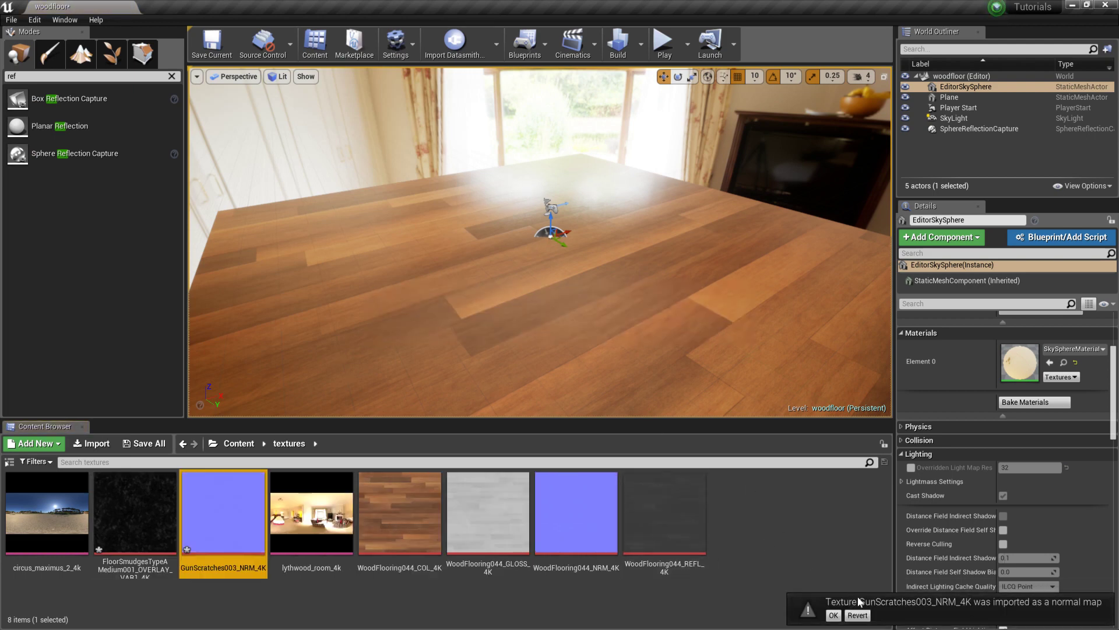
click(832, 615)
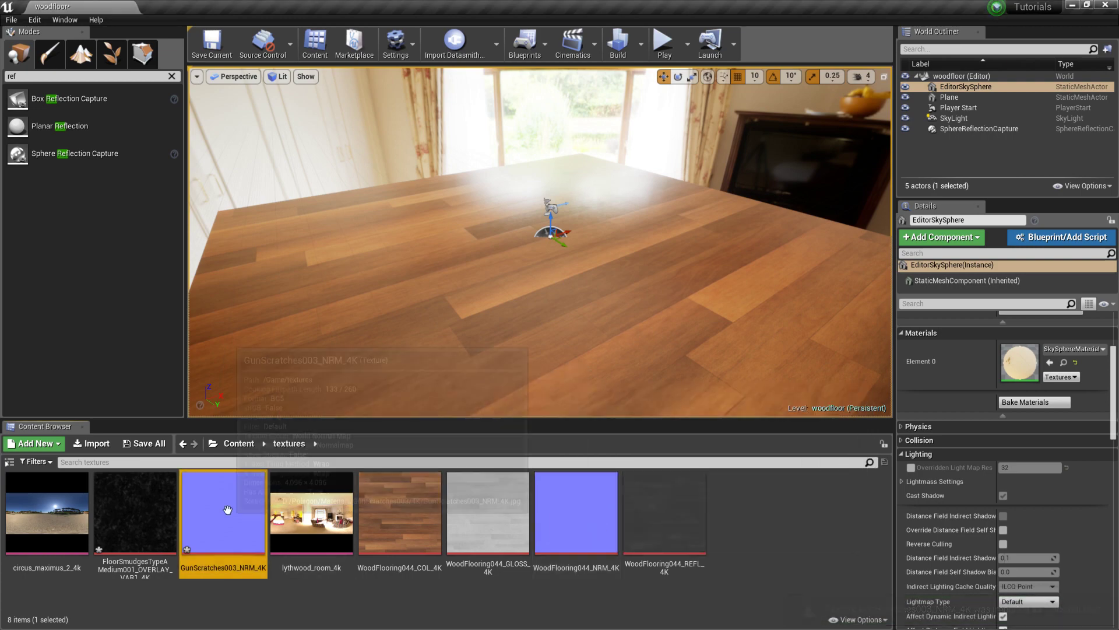
Enable Flip Green Channel on GunScratches003_NRM_4K
double_click(223, 509)
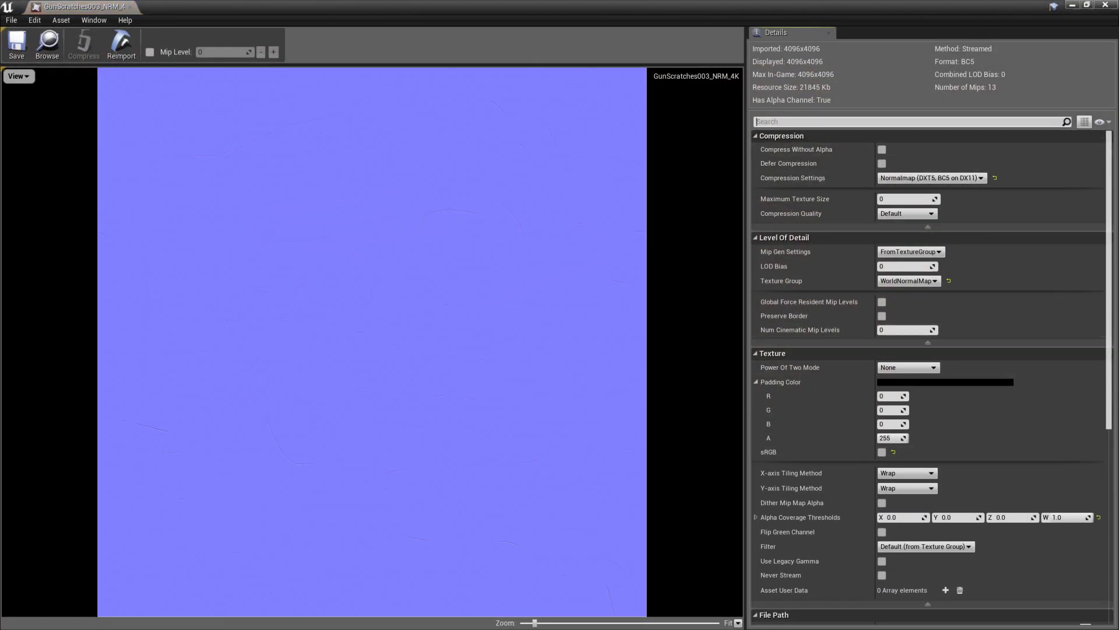
text(green)
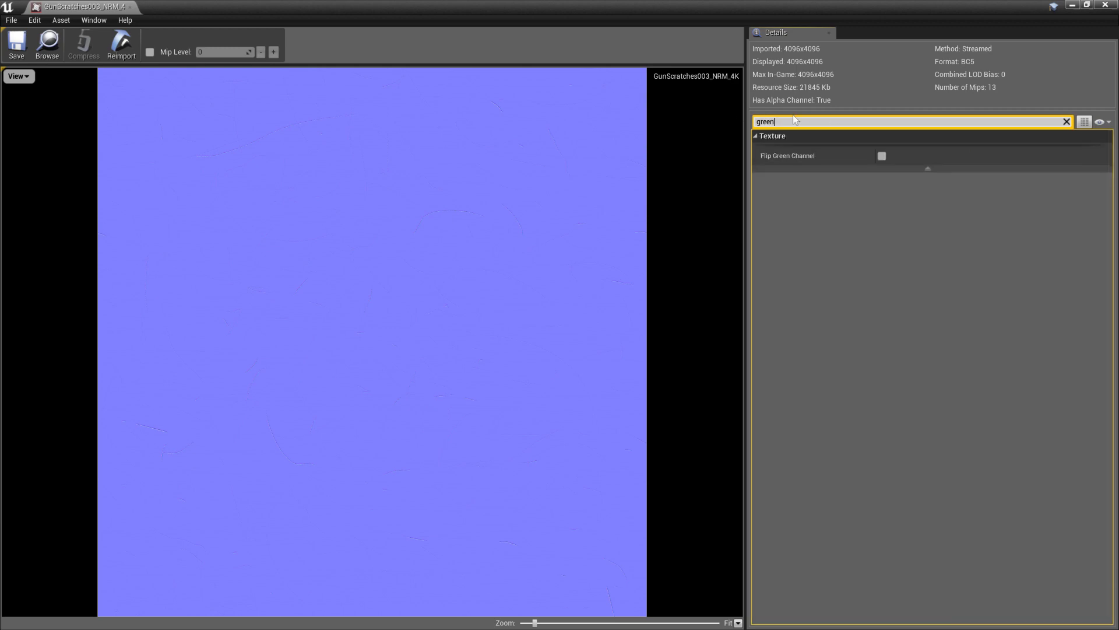
click(881, 156)
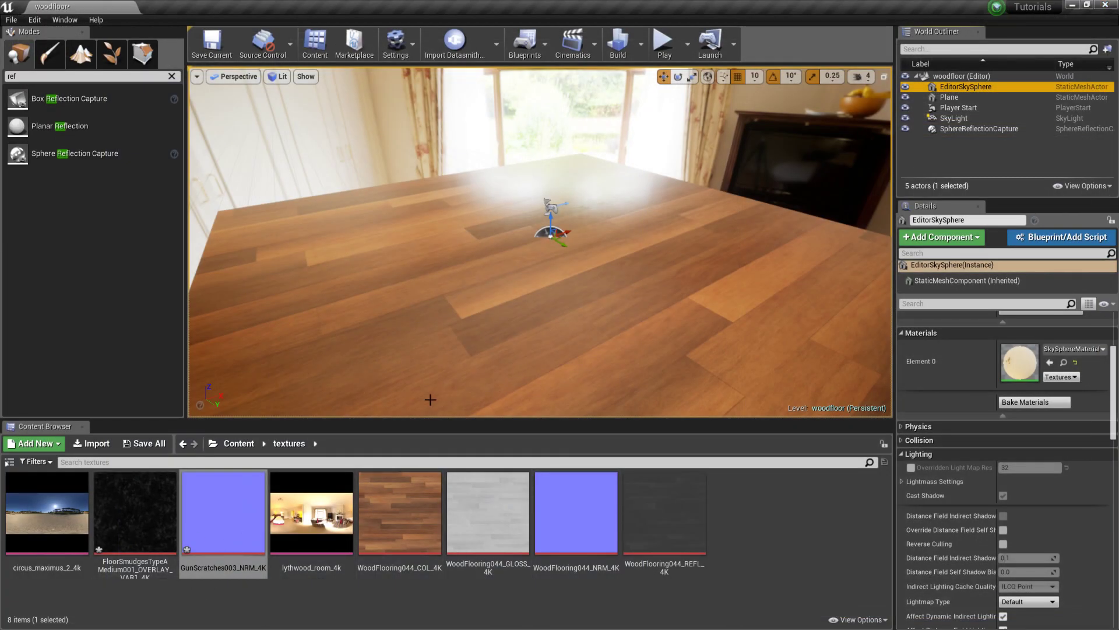
Open the WoodFloor044 material from the materials folder
click(238, 443)
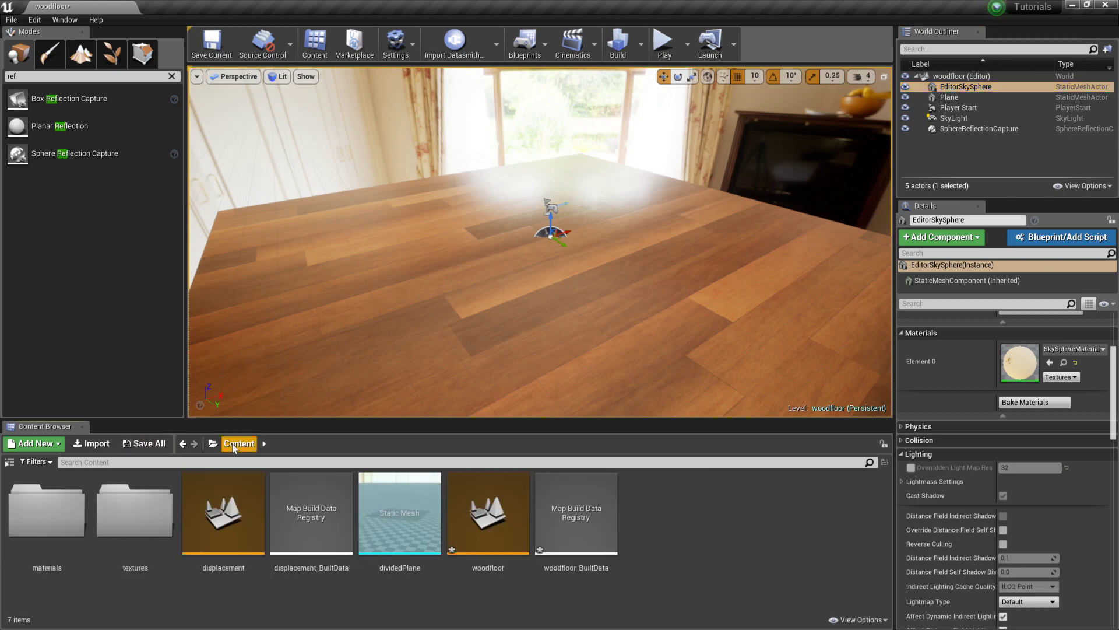
click(44, 547)
double_click(43, 547)
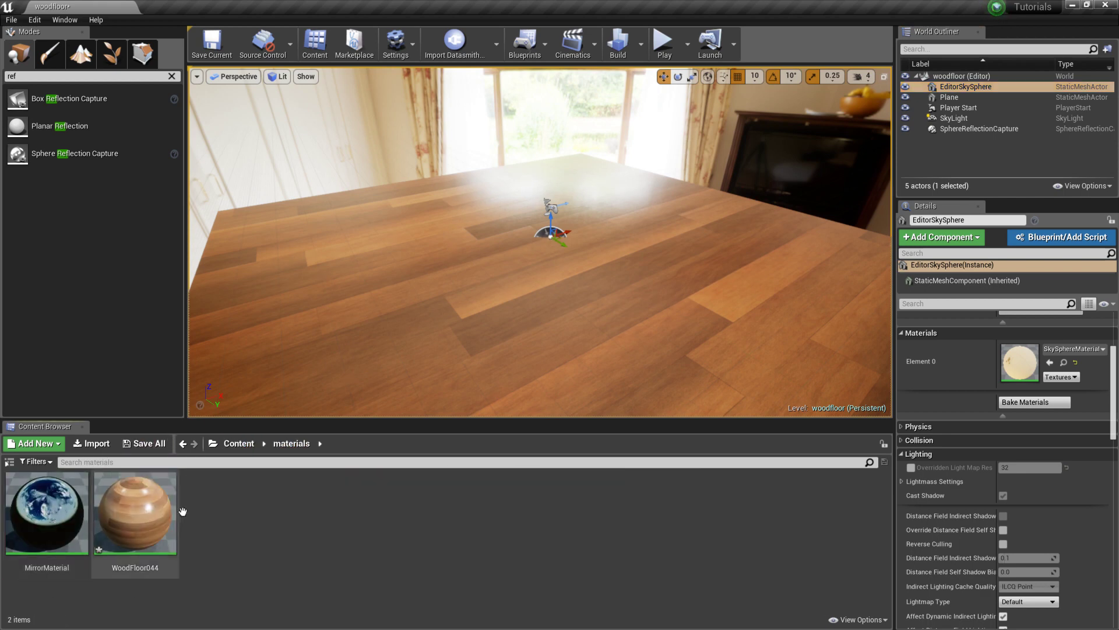
double_click(146, 512)
right_drag(649, 439, 857, 447)
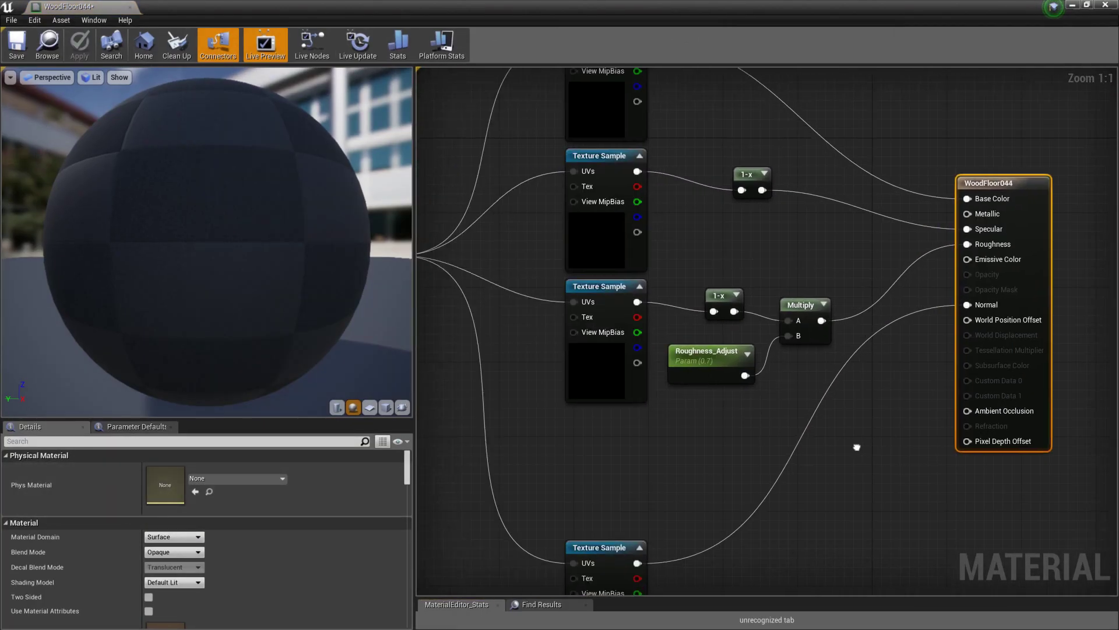
right_drag(704, 439, 664, 388)
click(560, 515)
Add a TextureSampleParameter2D node under the roughness nodes and name it SMUDGES
right_click(538, 378)
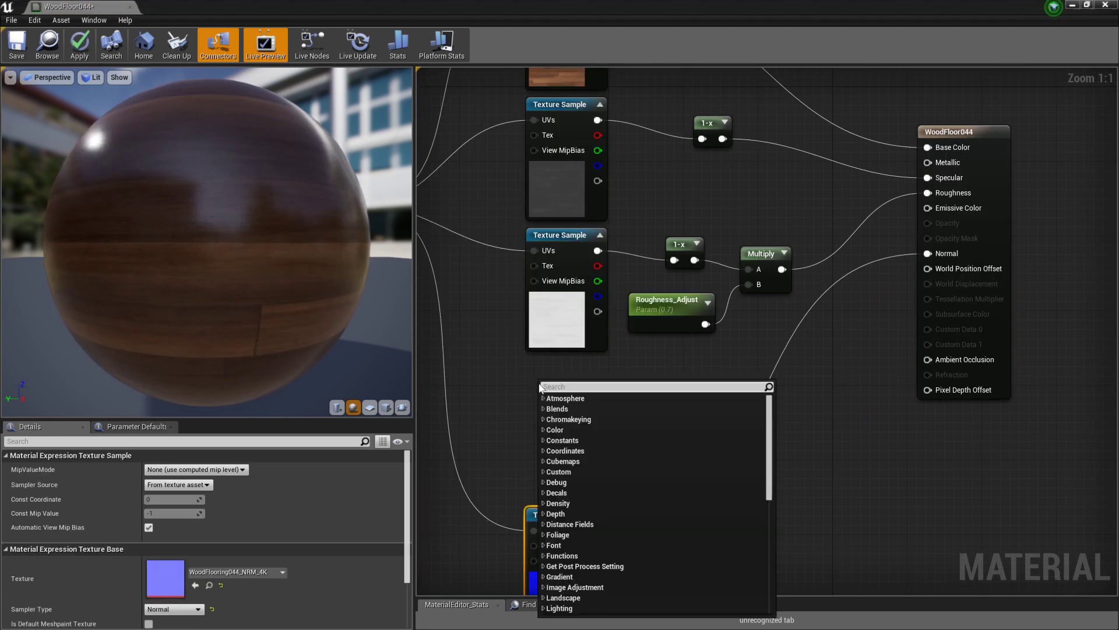
text(texture)
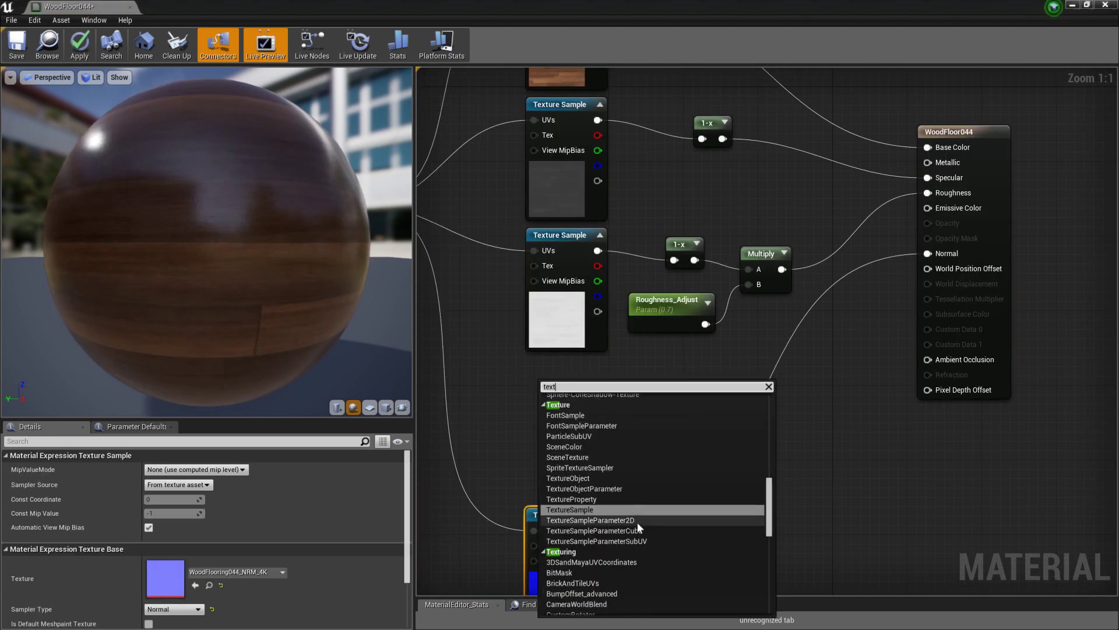
click(637, 523)
drag(582, 391, 580, 380)
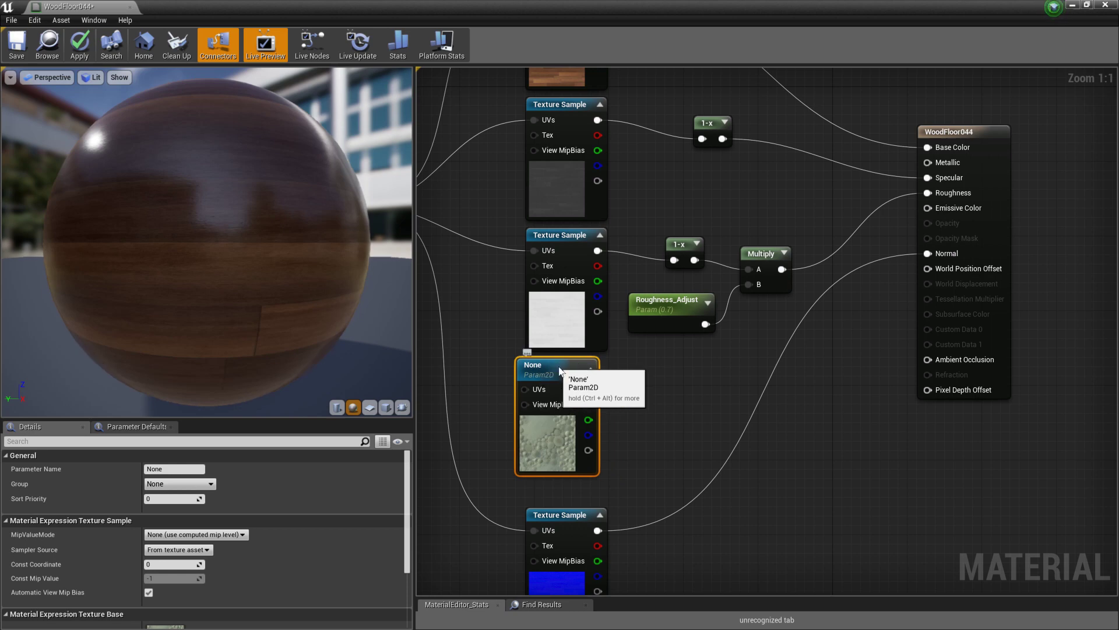
click(173, 469)
text(S)
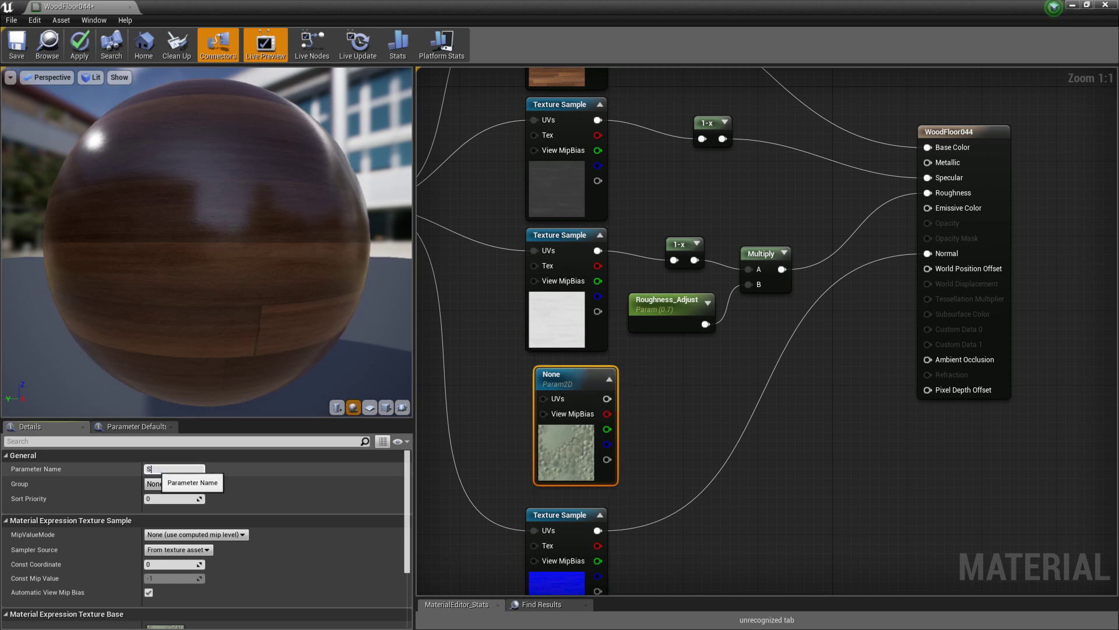
text(MUDGES)
key(Return)
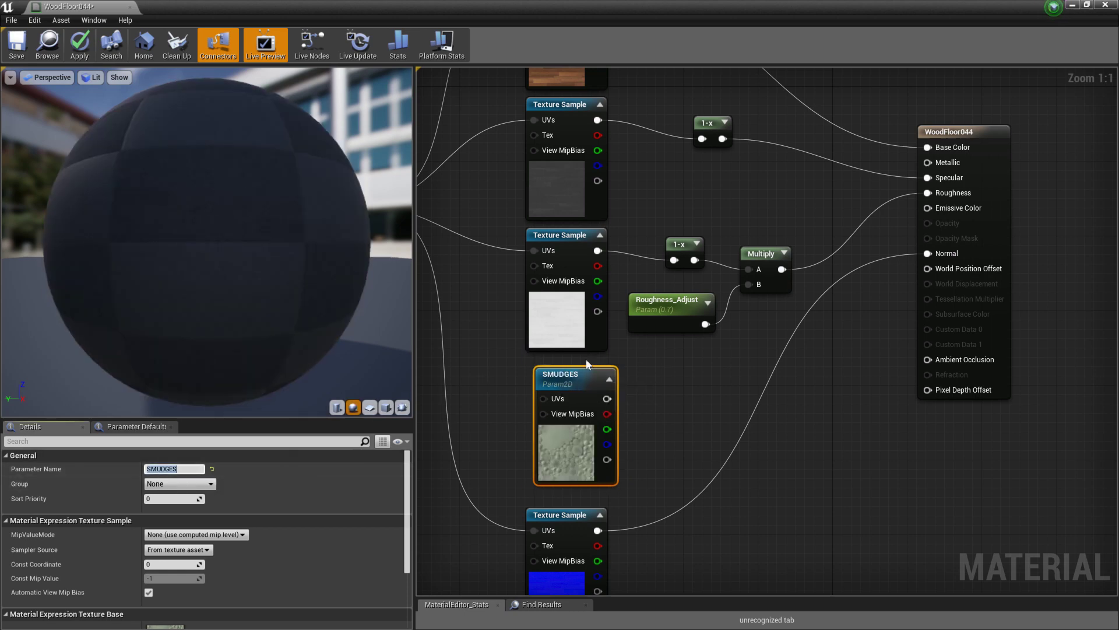
Assign the FloorSmudges overlay texture to the SMUDGES parameter
scroll(242, 526, down, 4)
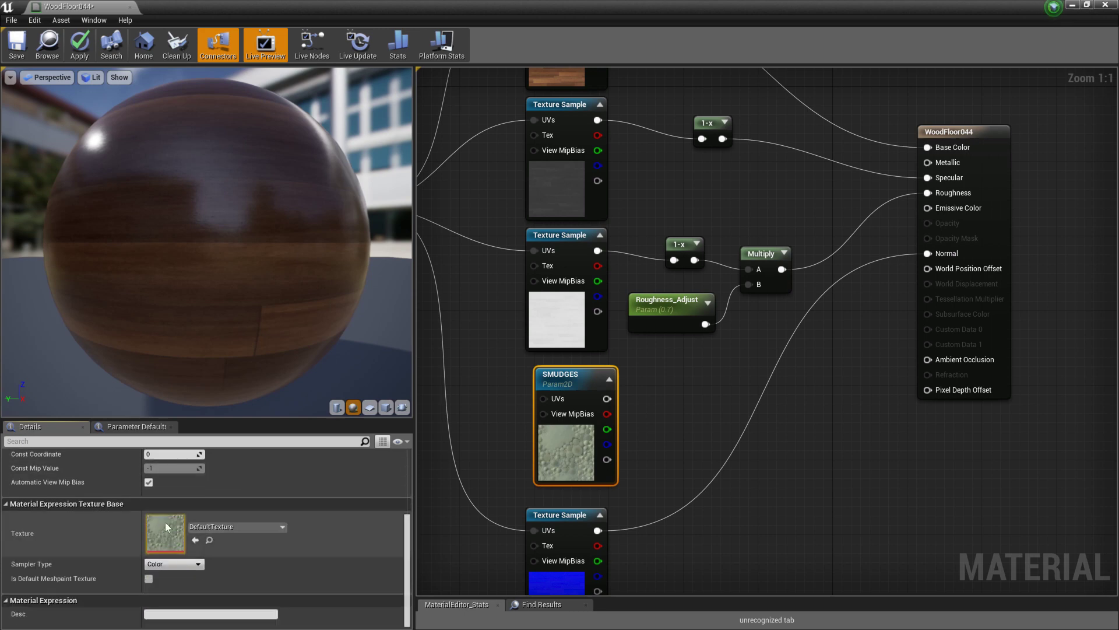
click(236, 526)
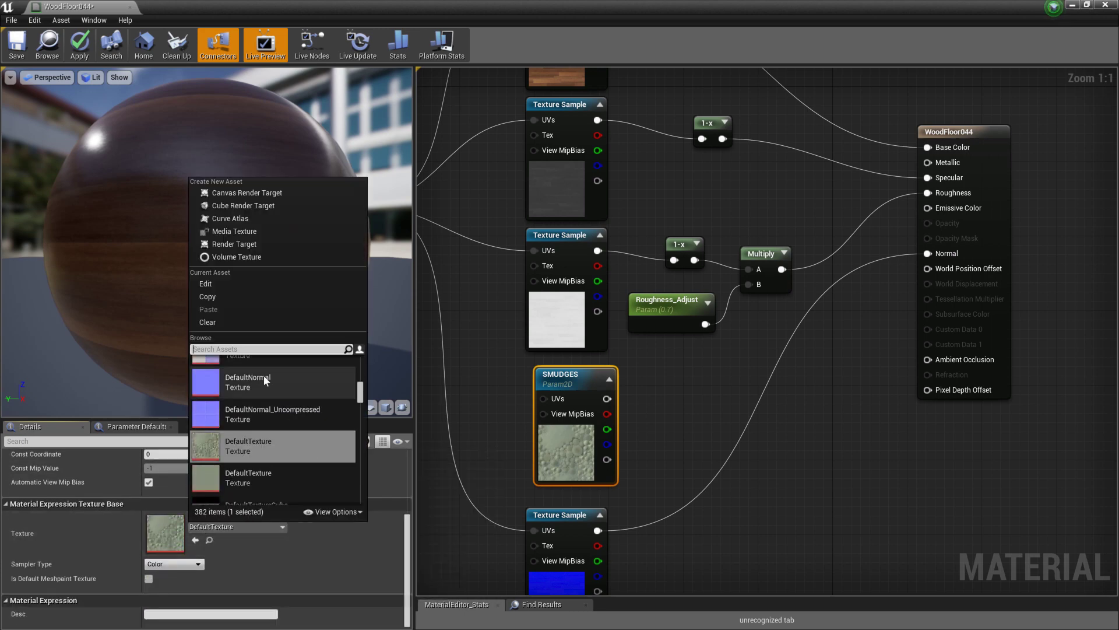
text(smudg)
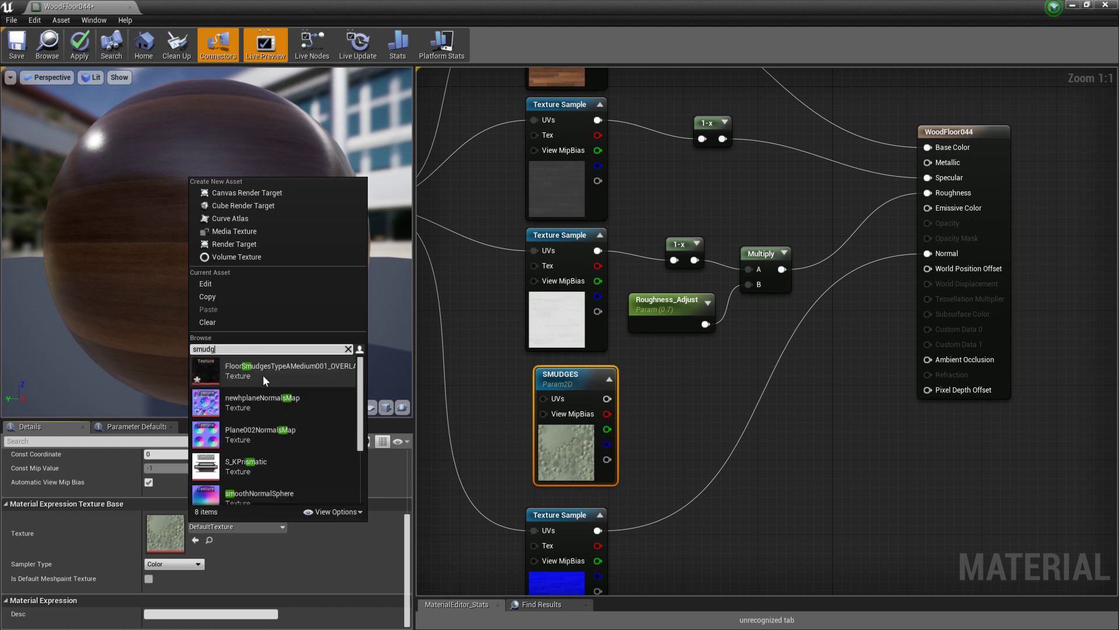
click(263, 375)
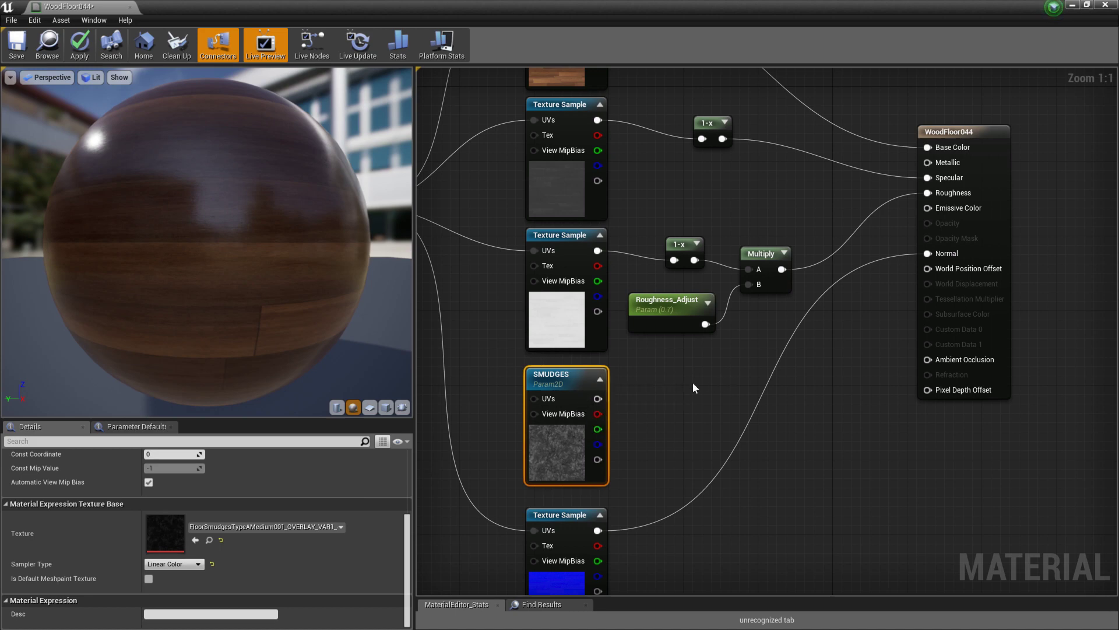
Rearrange the 1-x, SMUDGES and WoodFloor044 result nodes in the graph
right_drag(692, 383, 627, 383)
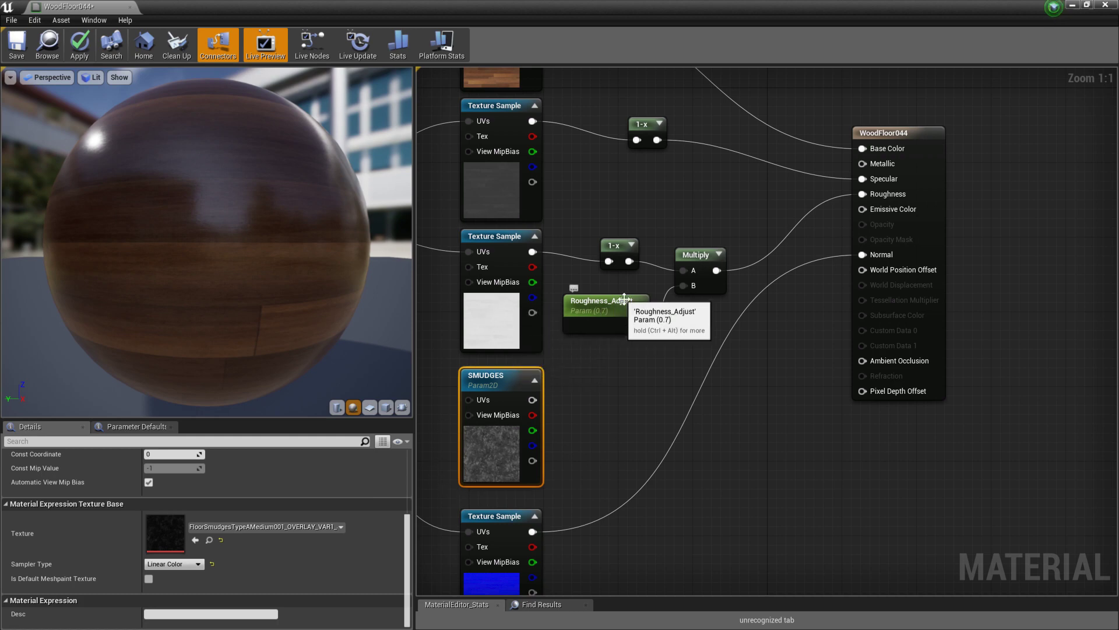
drag(618, 245, 591, 245)
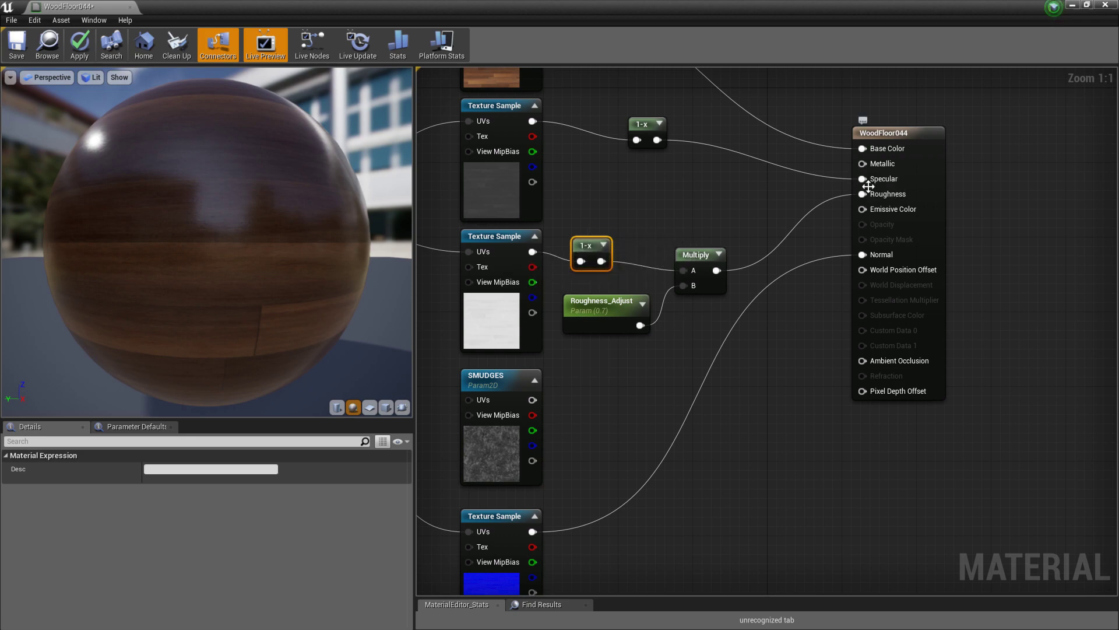
mouse_move(490, 379)
mouse_down()
mouse_move(609, 354)
mouse_move(600, 359)
mouse_up()
right_drag(601, 358, 528, 353)
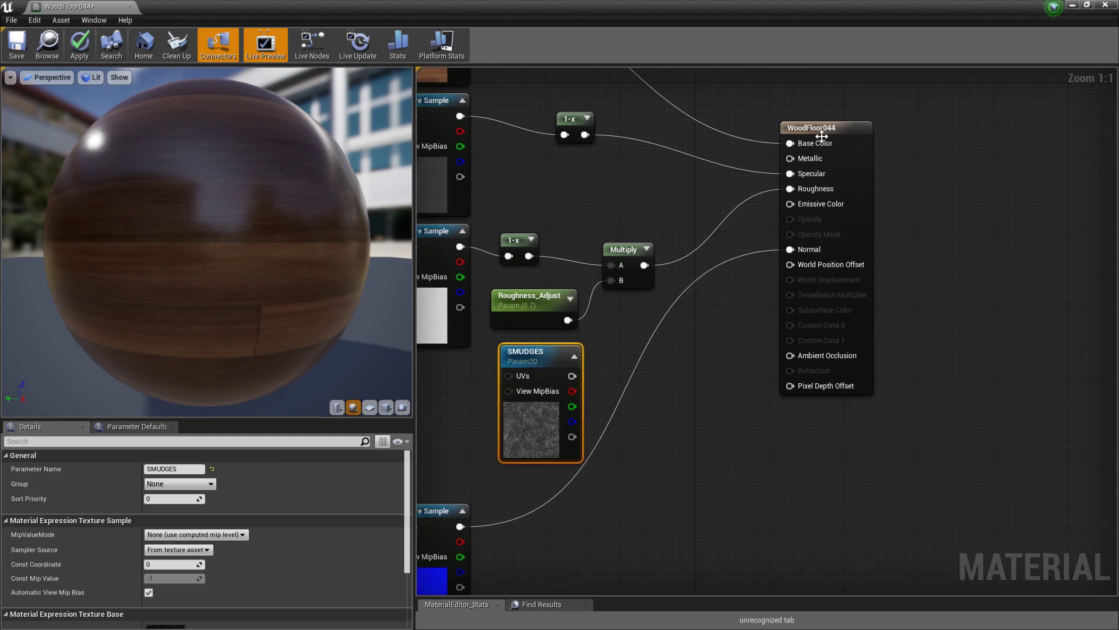
drag(816, 128, 945, 147)
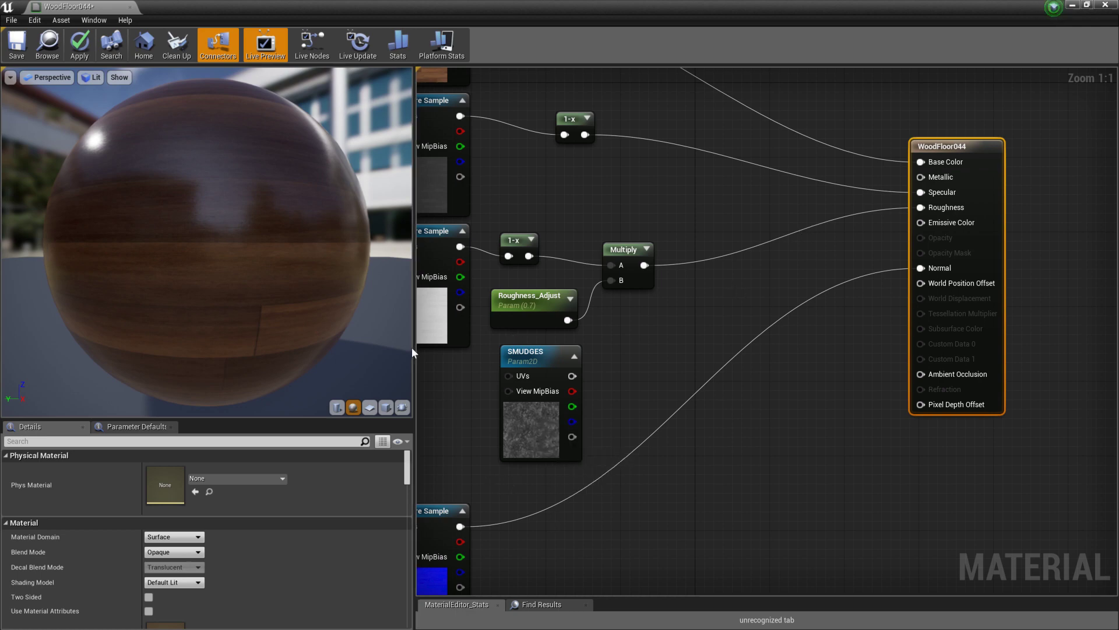
right_click(710, 304)
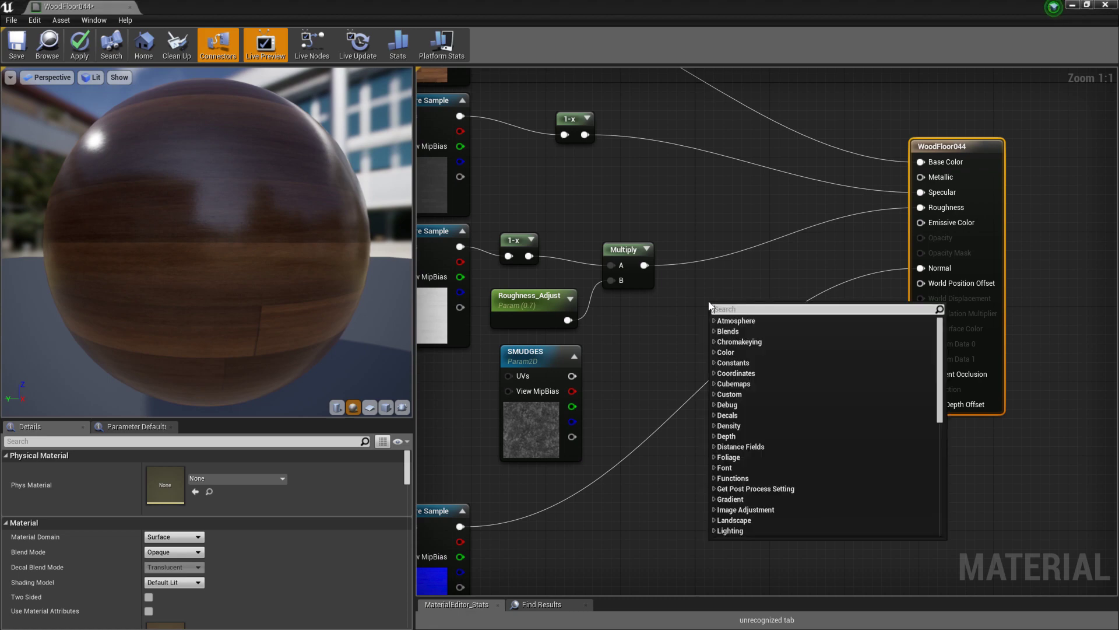
Add a Blend_Screen node with Multiply into Blend and SMUDGES into Base
text(blend)
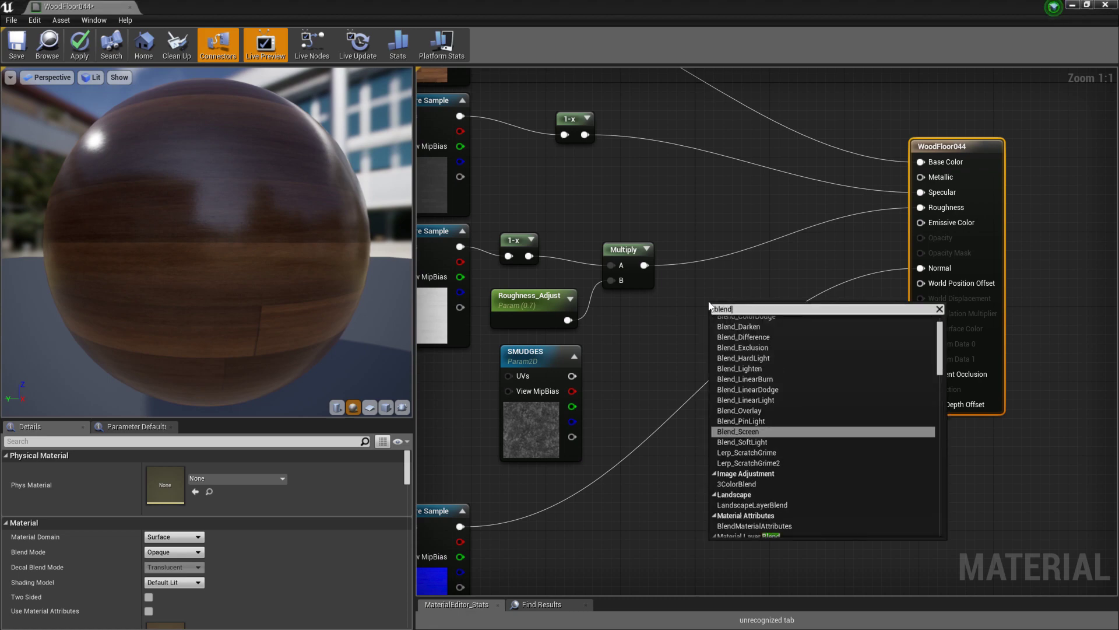
click(752, 432)
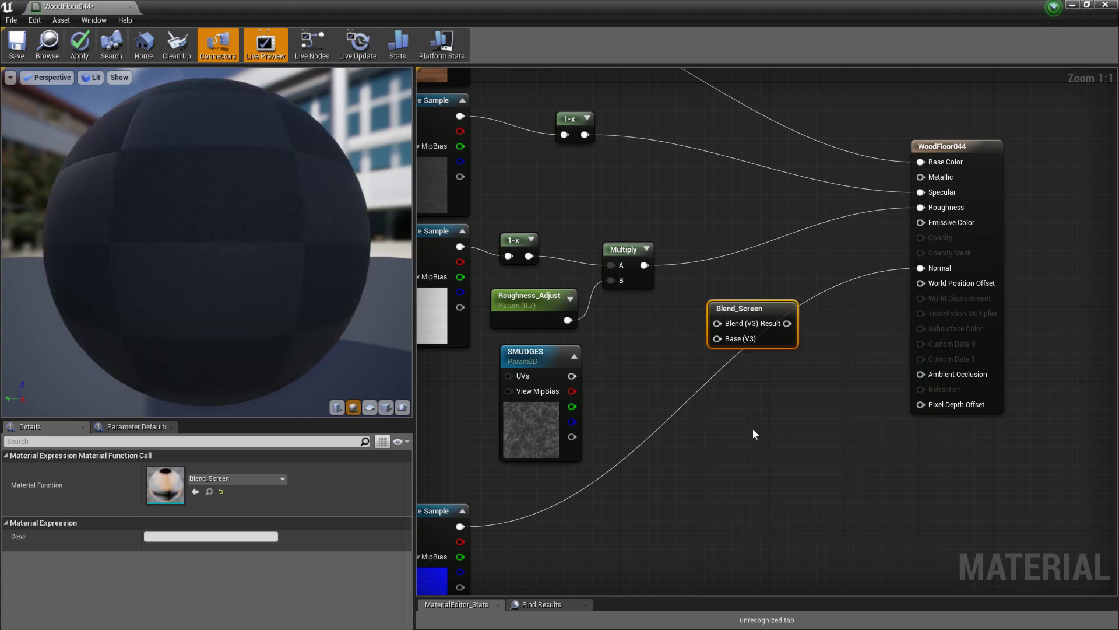
mouse_move(732, 301)
mouse_down()
mouse_move(726, 290)
mouse_move(738, 280)
mouse_up()
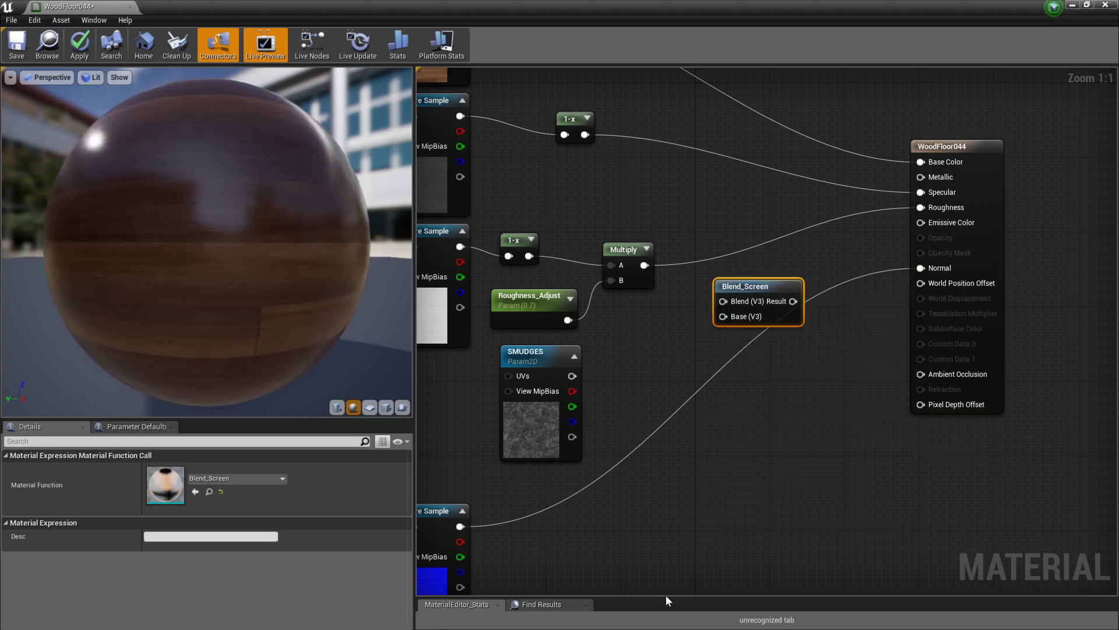
drag(645, 265, 722, 302)
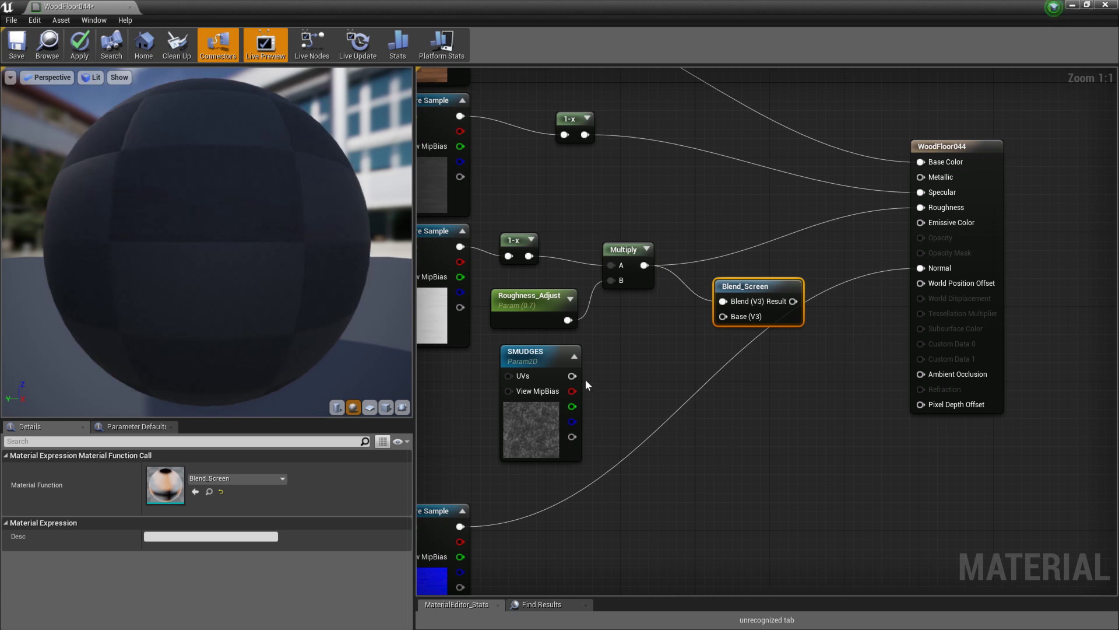
drag(573, 376, 755, 300)
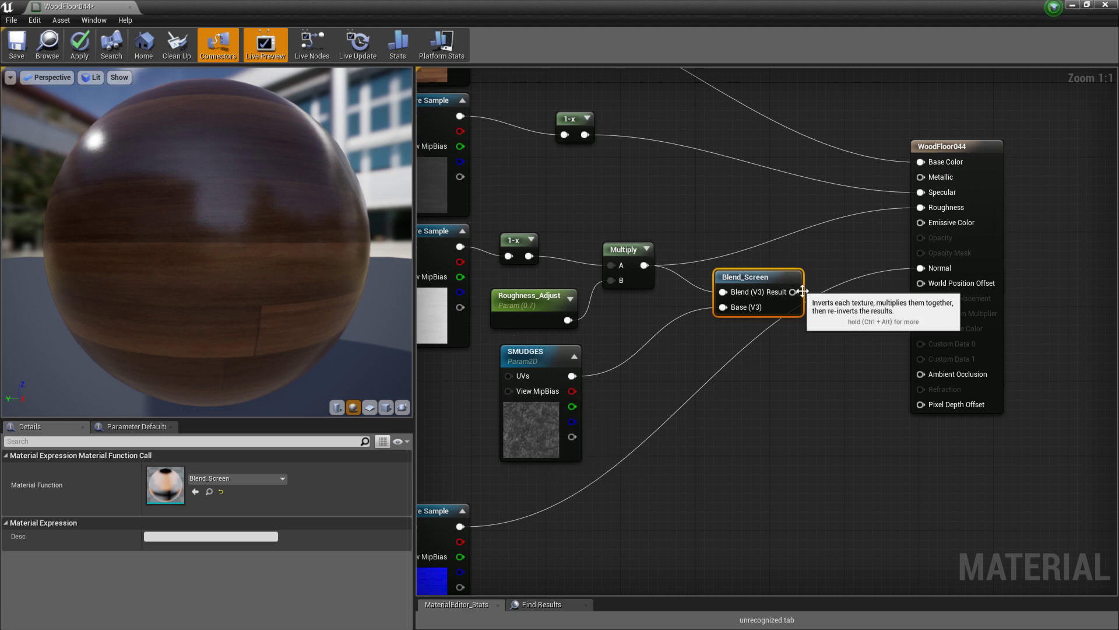
drag(802, 291, 921, 162)
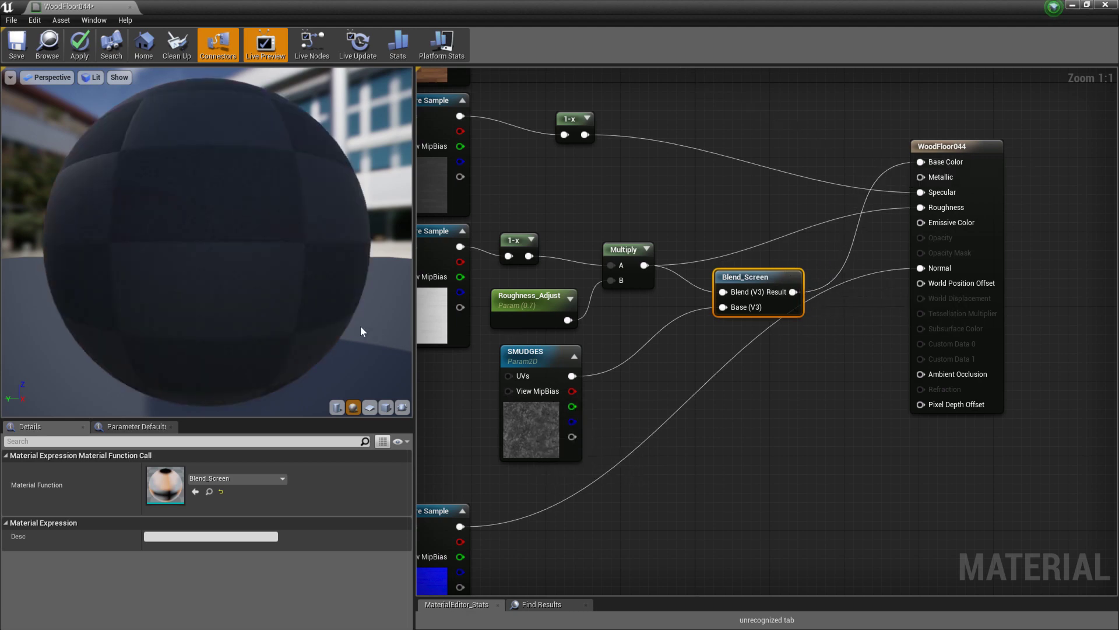
Route Blend_Screen into Roughness and reconnect the wood texture to Base Color
drag(125, 243, 161, 214)
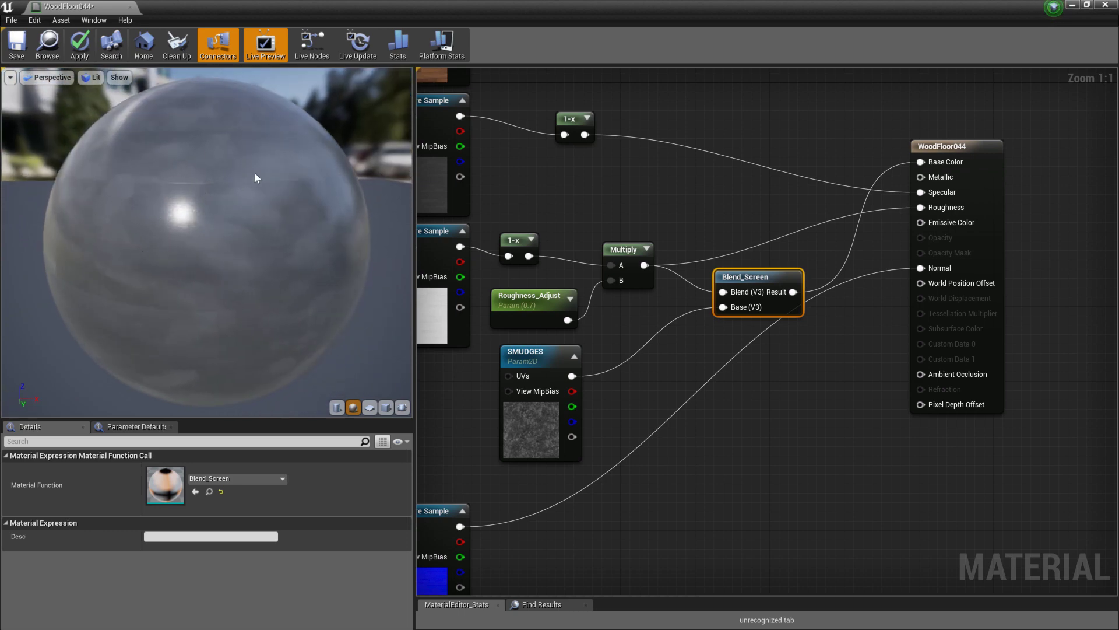
drag(161, 214, 355, 225)
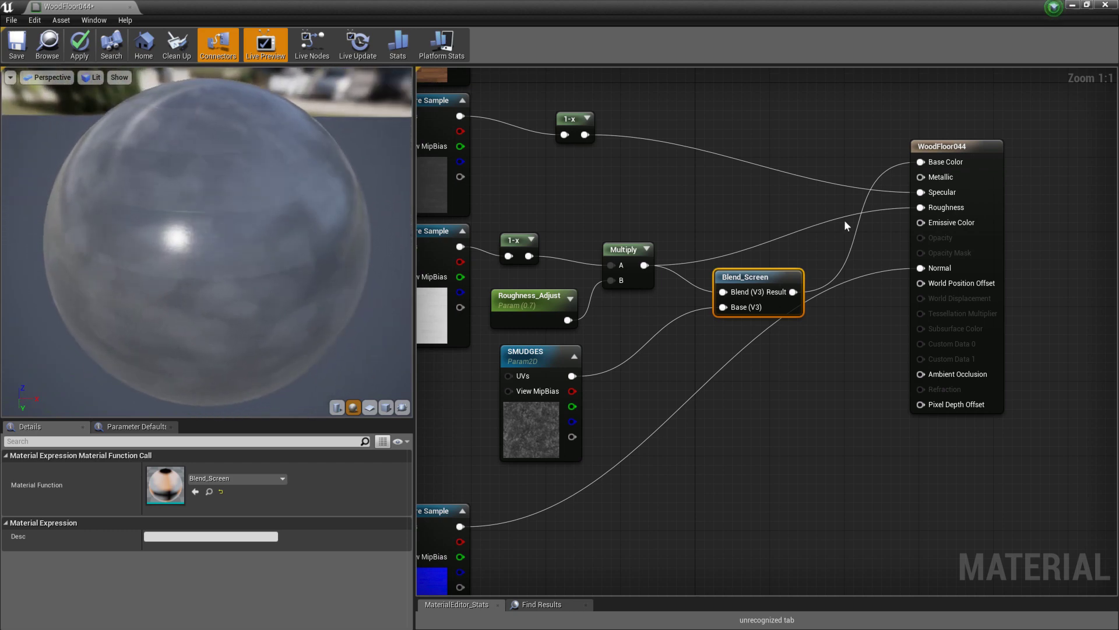
drag(793, 292, 921, 207)
right_drag(586, 134, 619, 227)
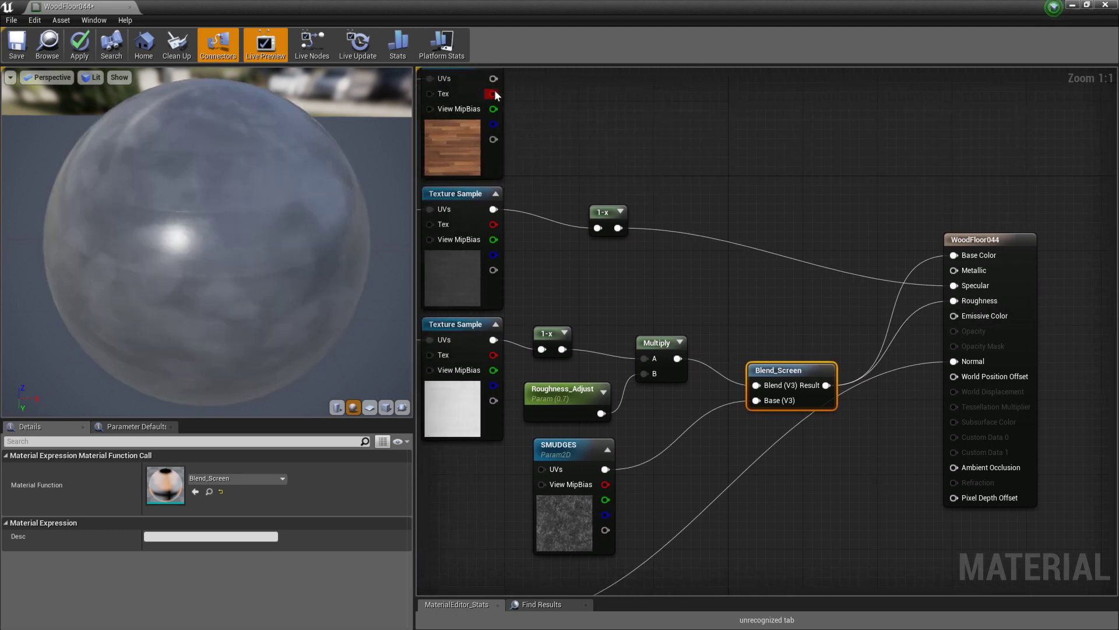
drag(494, 85, 954, 297)
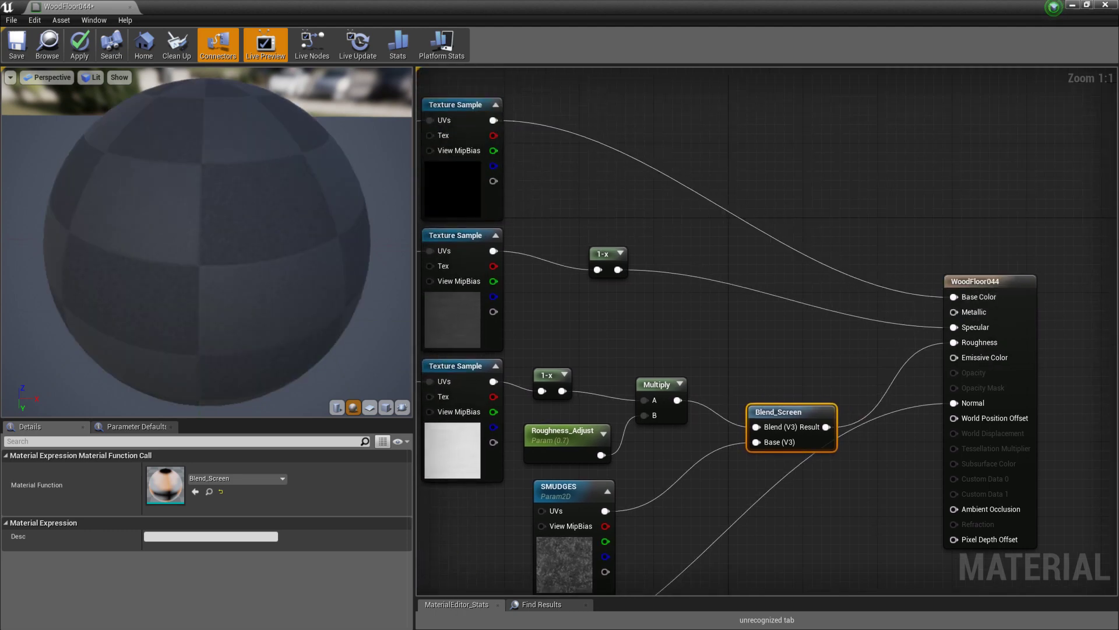
right_drag(875, 493, 939, 276)
drag(842, 197, 832, 197)
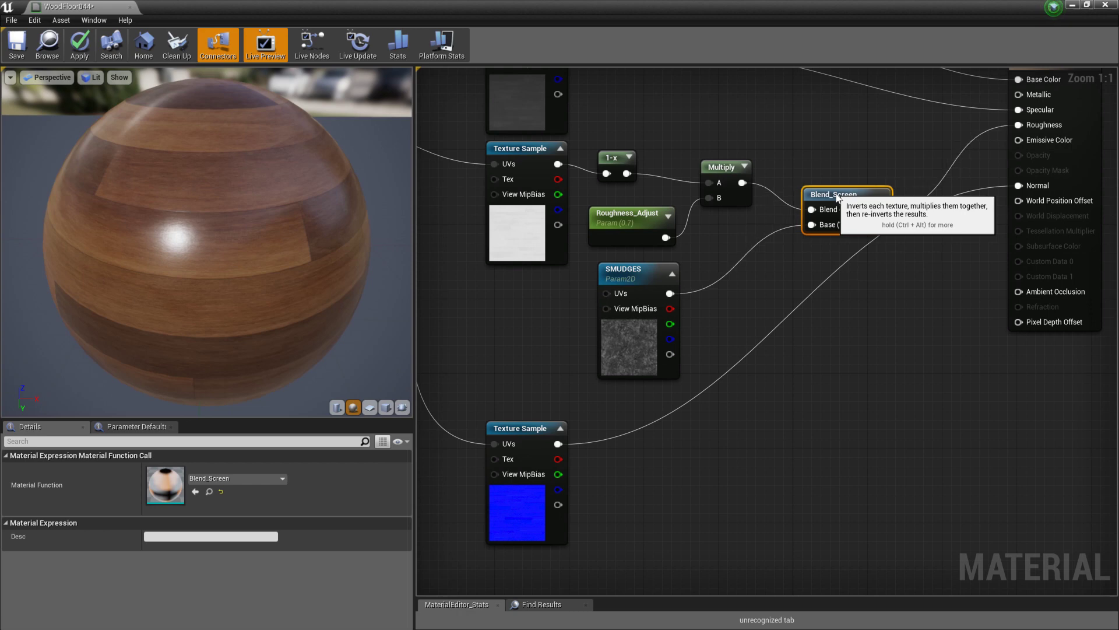
click(386, 407)
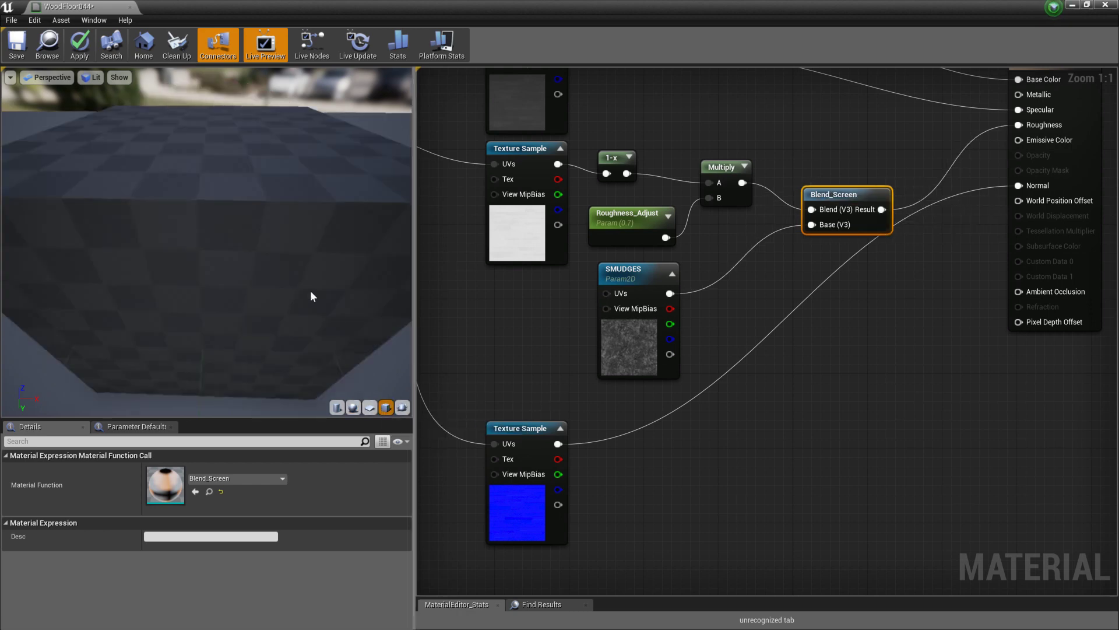
Orbit the wood cube preview and move SMUDGES below the white Texture Sample
drag(296, 261, 233, 194)
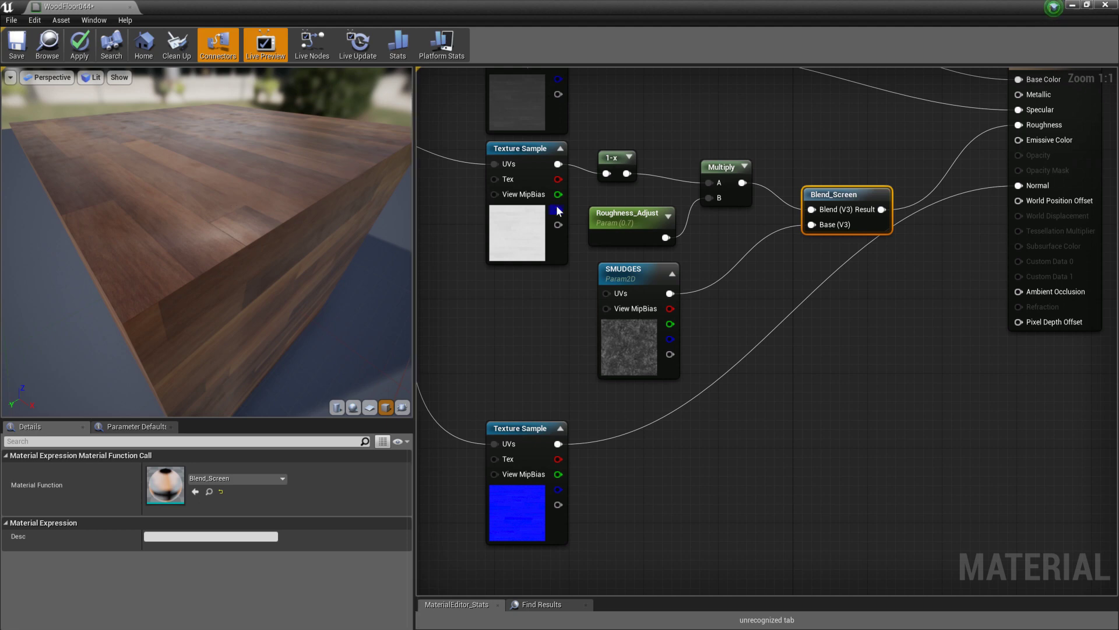
drag(642, 274, 527, 291)
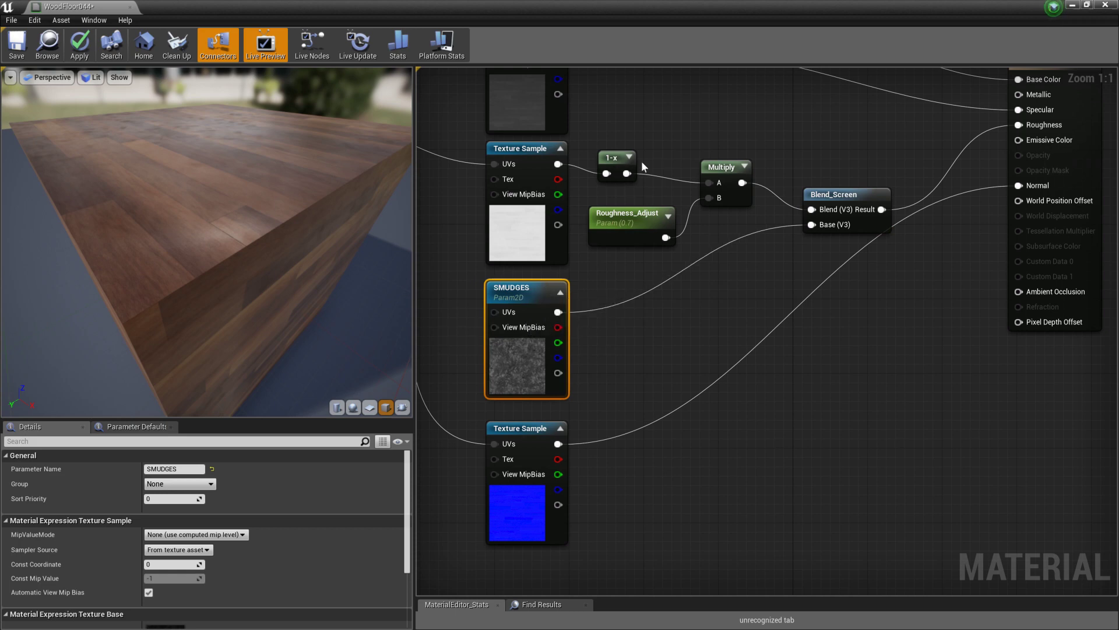
Duplicate Multiply and Roughness_Adjust, multiplying SMUDGES into Blend_Screen's Base input
click(721, 171)
shift+click(637, 218)
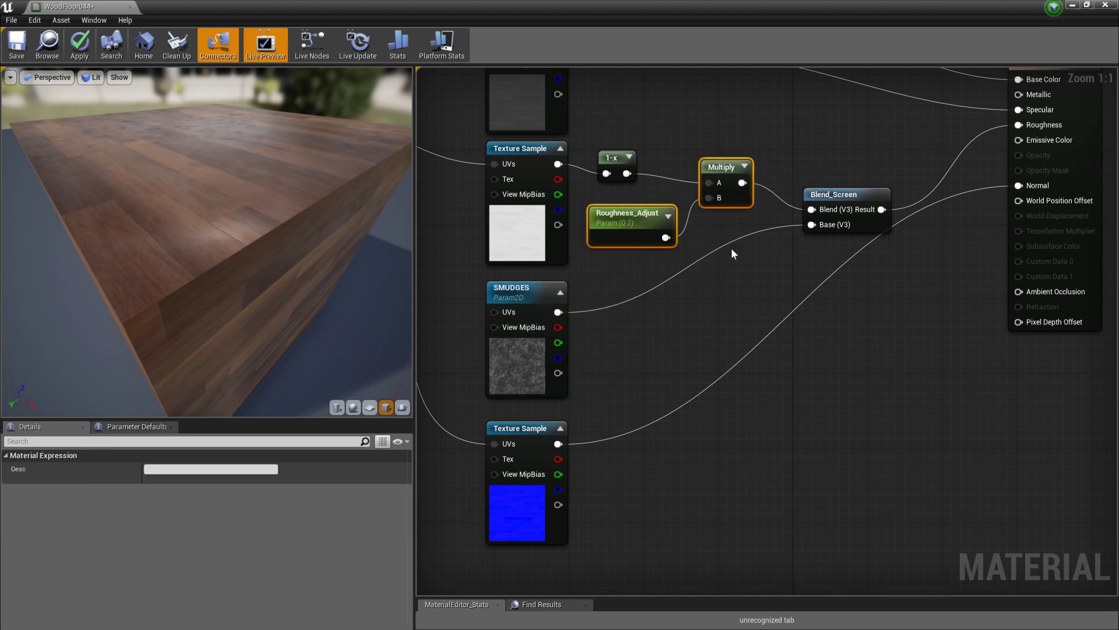
key(ctrl+w)
drag(790, 222, 728, 279)
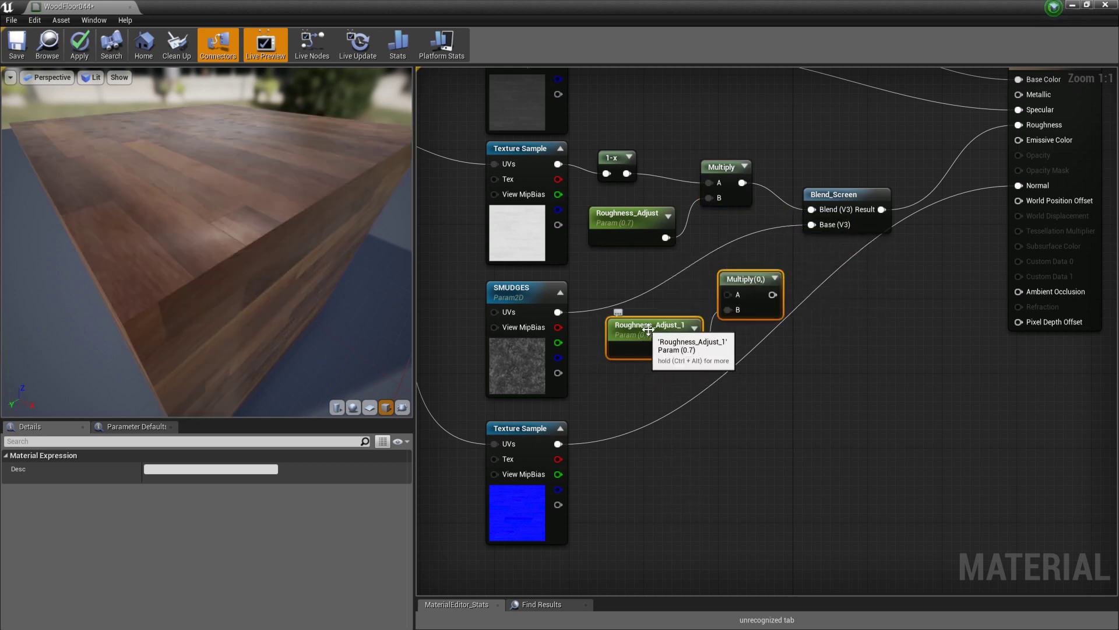
mouse_move(558, 312)
mouse_down()
mouse_move(626, 322)
mouse_move(728, 294)
mouse_up()
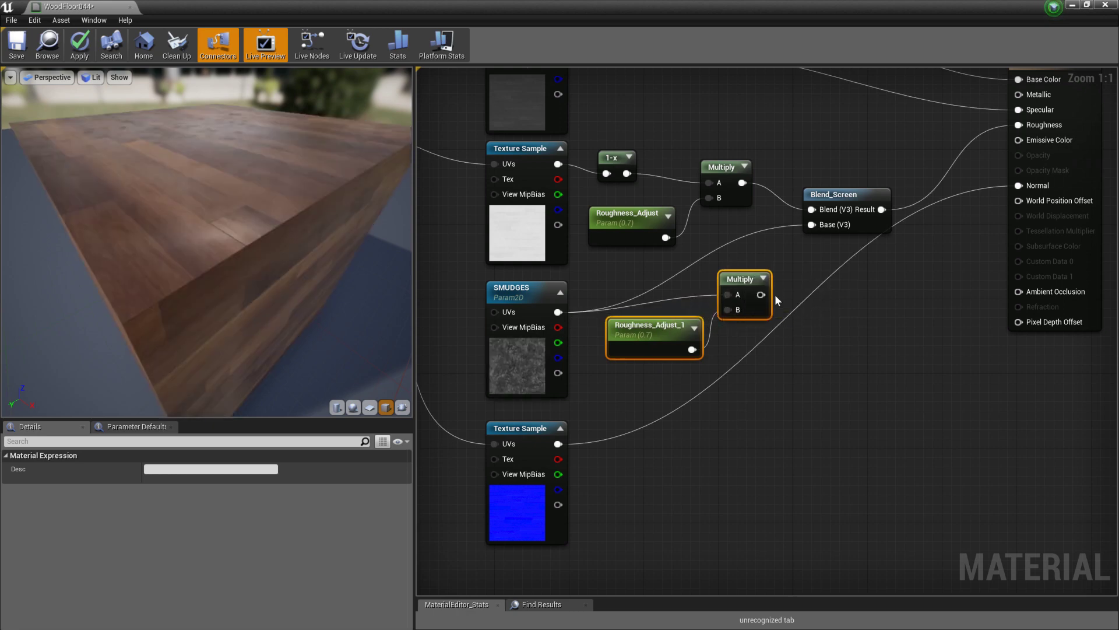
drag(761, 295, 819, 229)
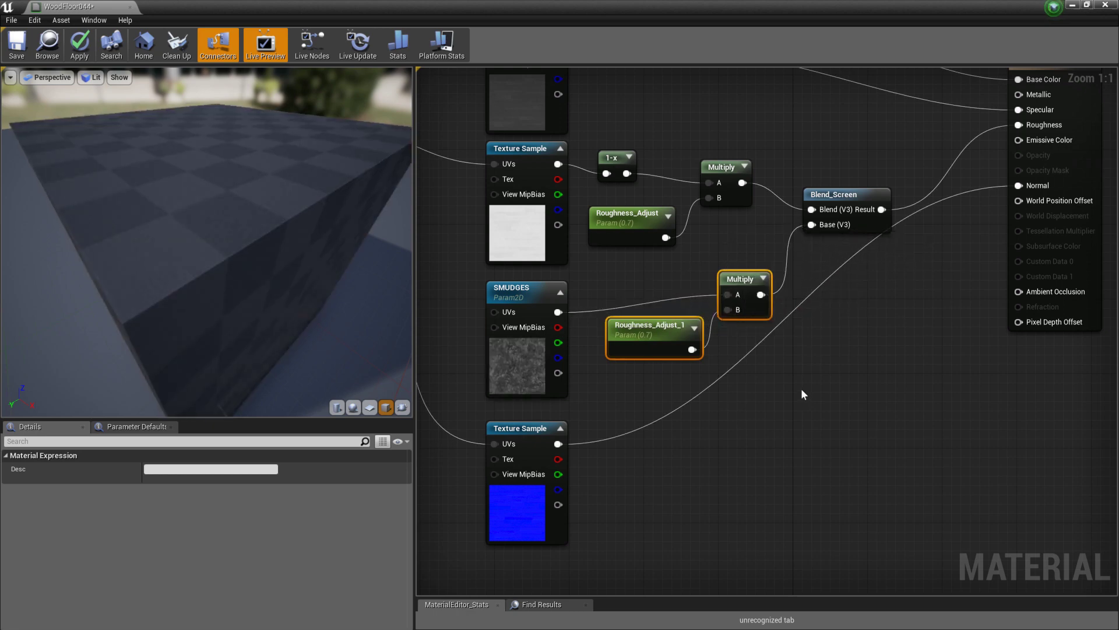
Rename the copied parameter Smudges_Adjust and set its default value to 0.5
click(663, 326)
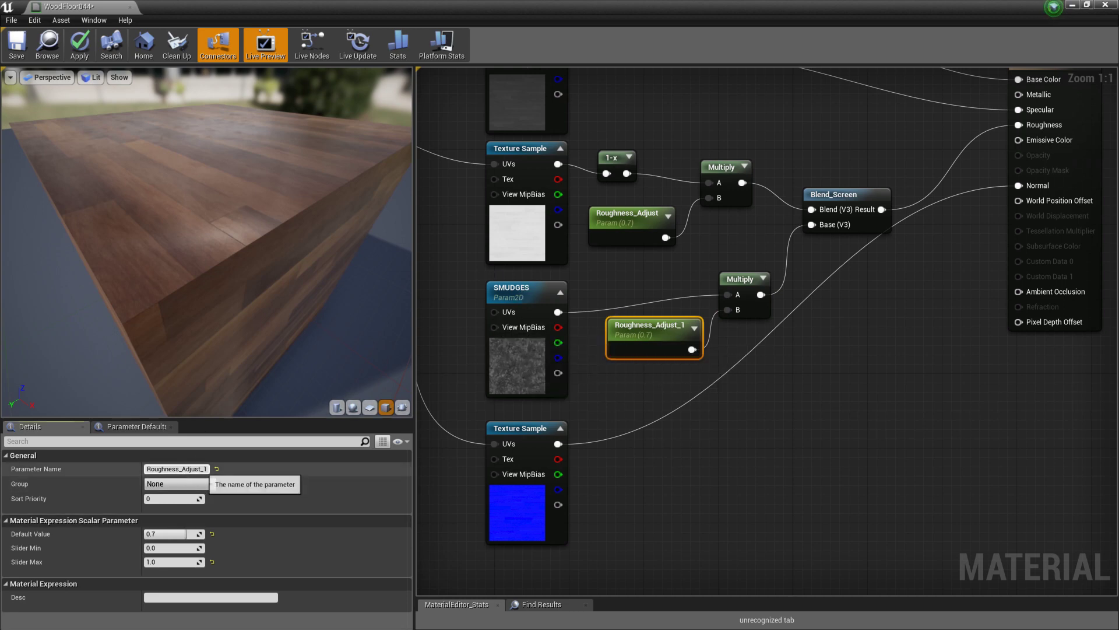
click(208, 470)
key(End)
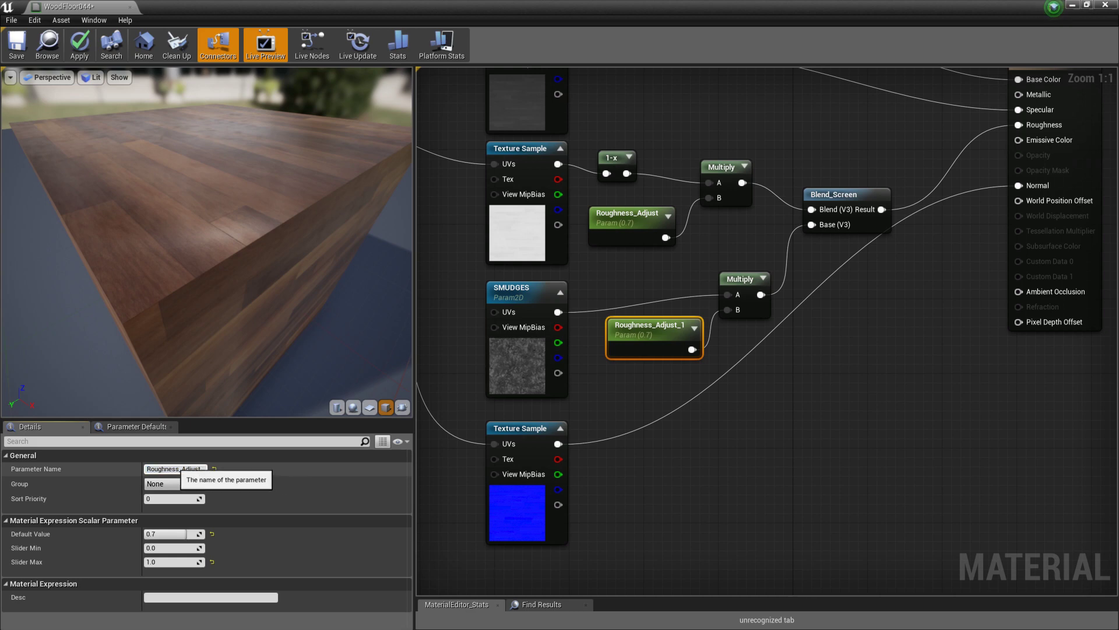
key(BackSpace)
key(BackSpace)
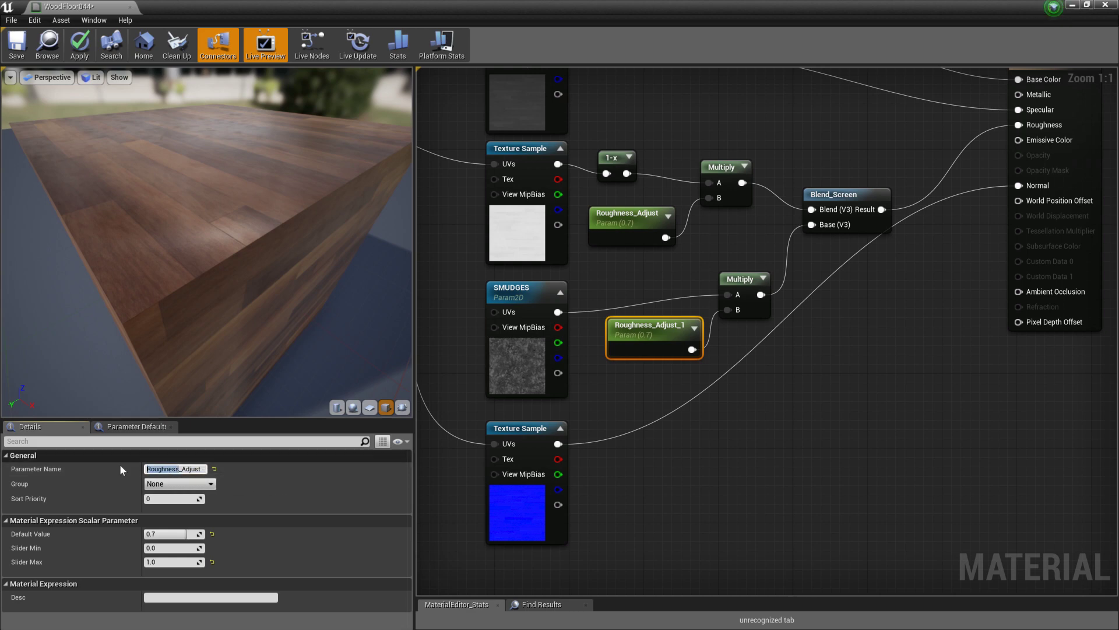
text(Smudges)
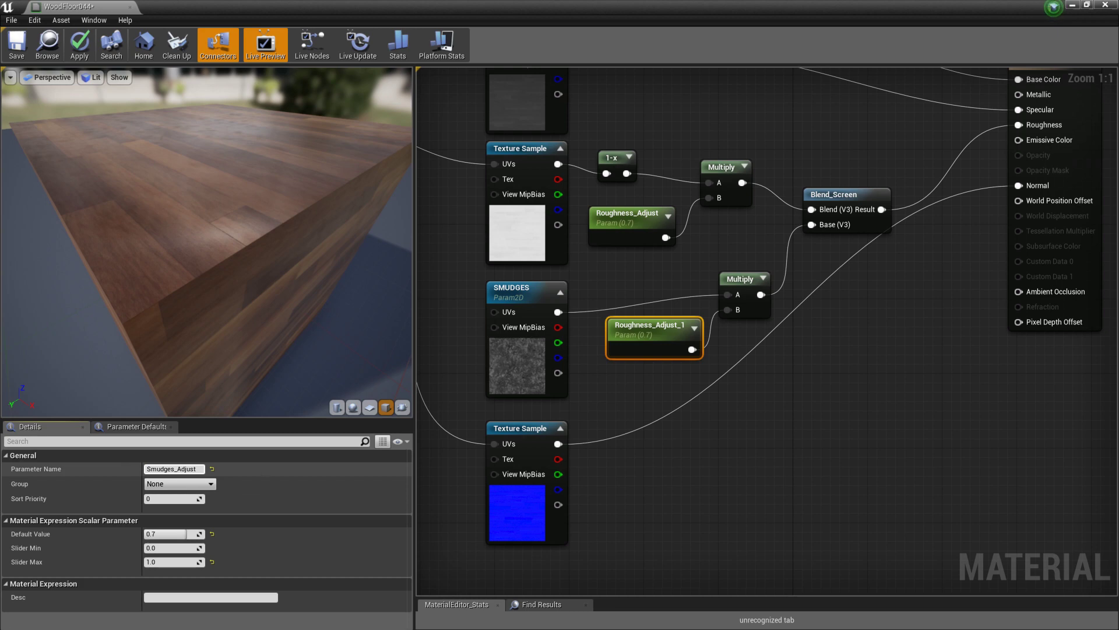
key(Return)
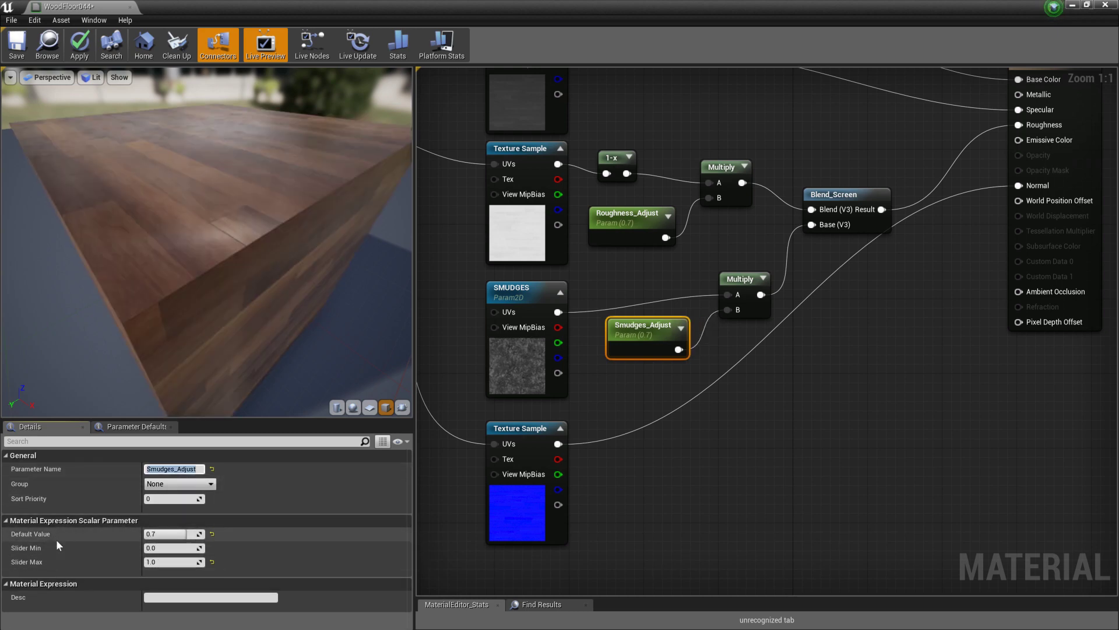
click(164, 533)
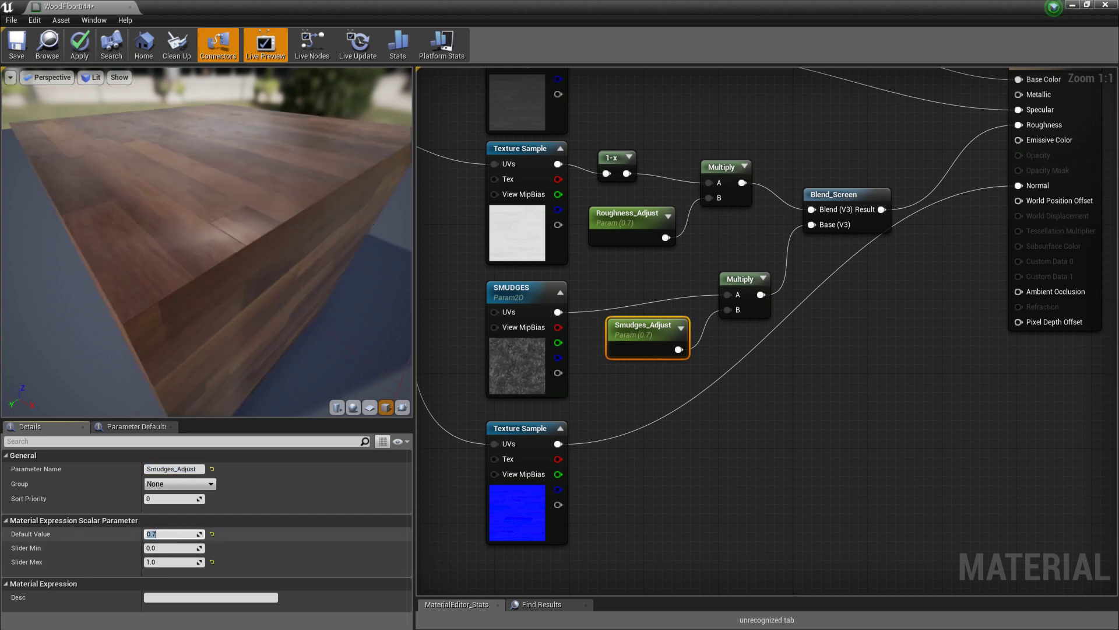
text(.5)
key(Return)
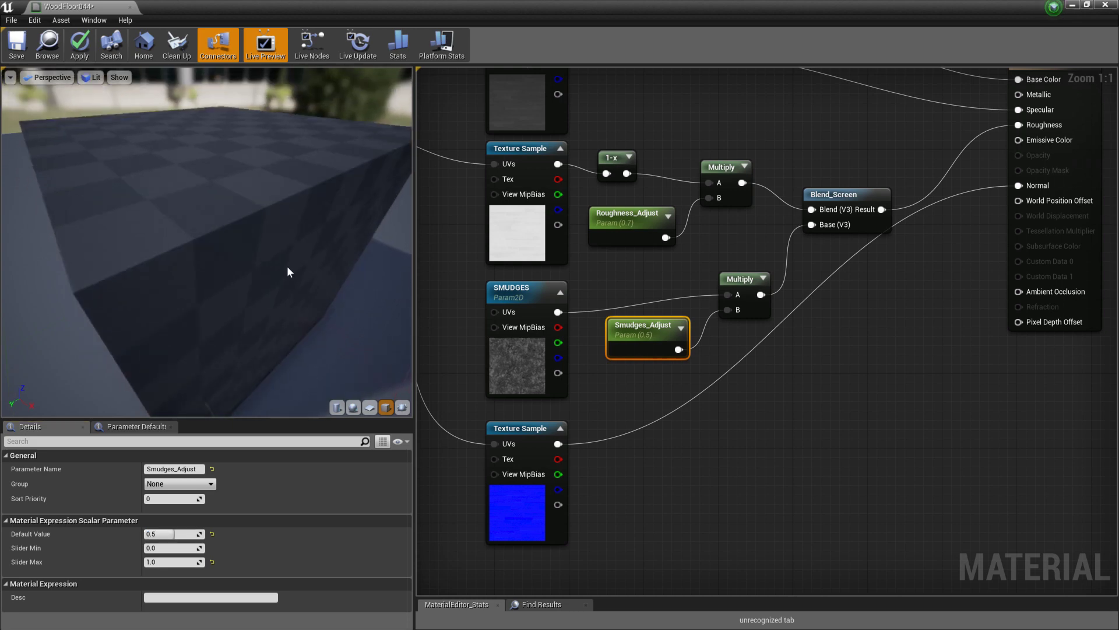
drag(287, 266, 200, 175)
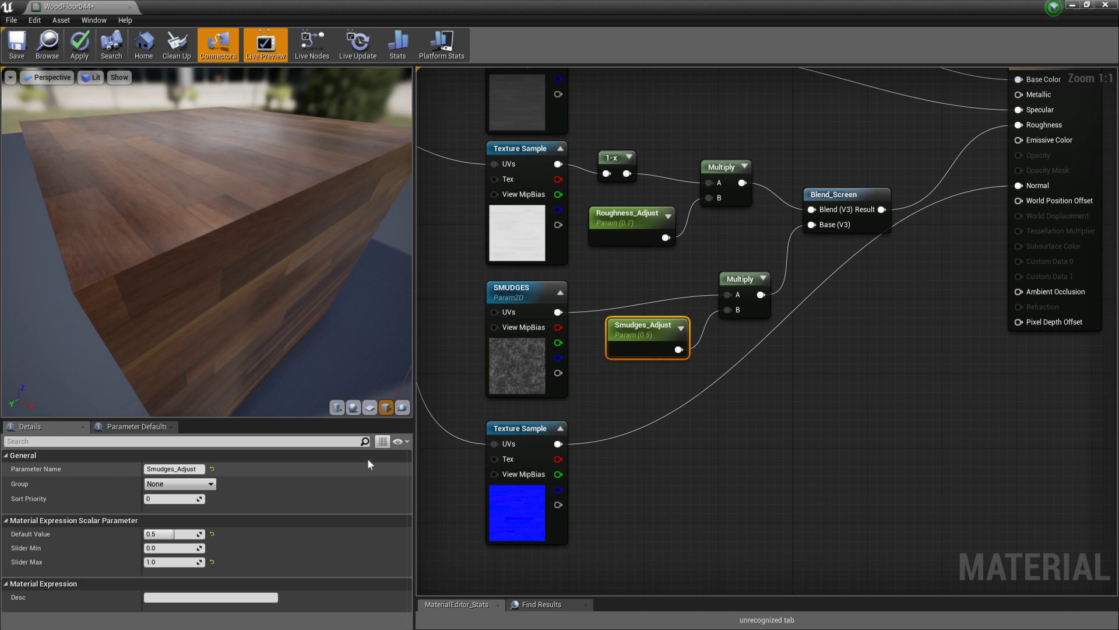
right_drag(743, 434, 1049, 440)
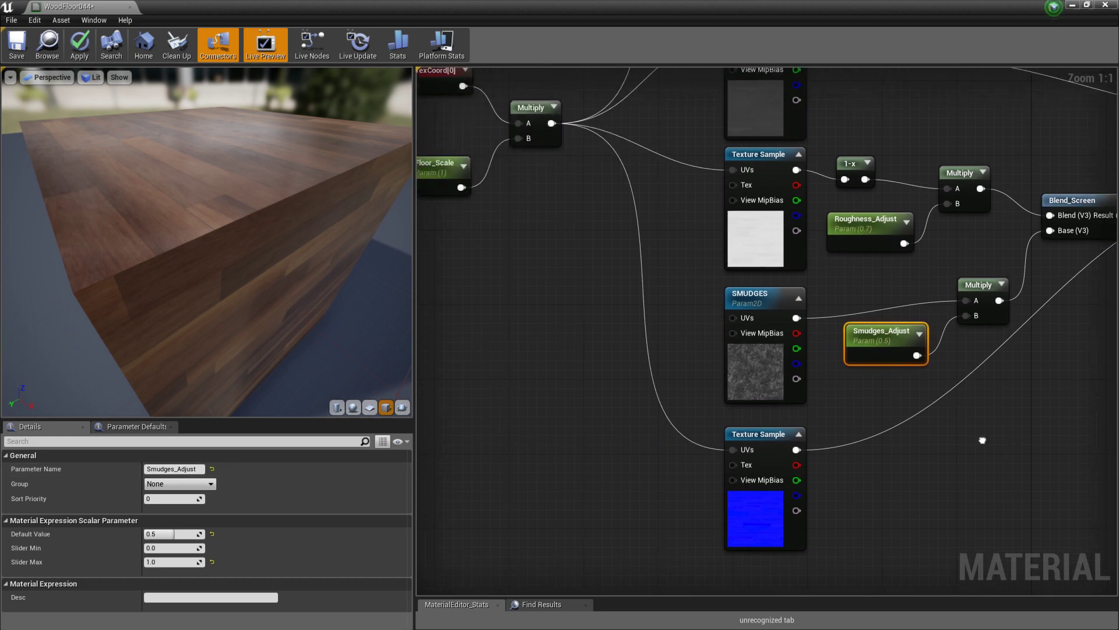
Duplicate the coordinate Multiply and Floor_Scale, feeding the scaled TexCoord into the copy for SMUDGES UVs
right_drag(544, 394, 506, 438)
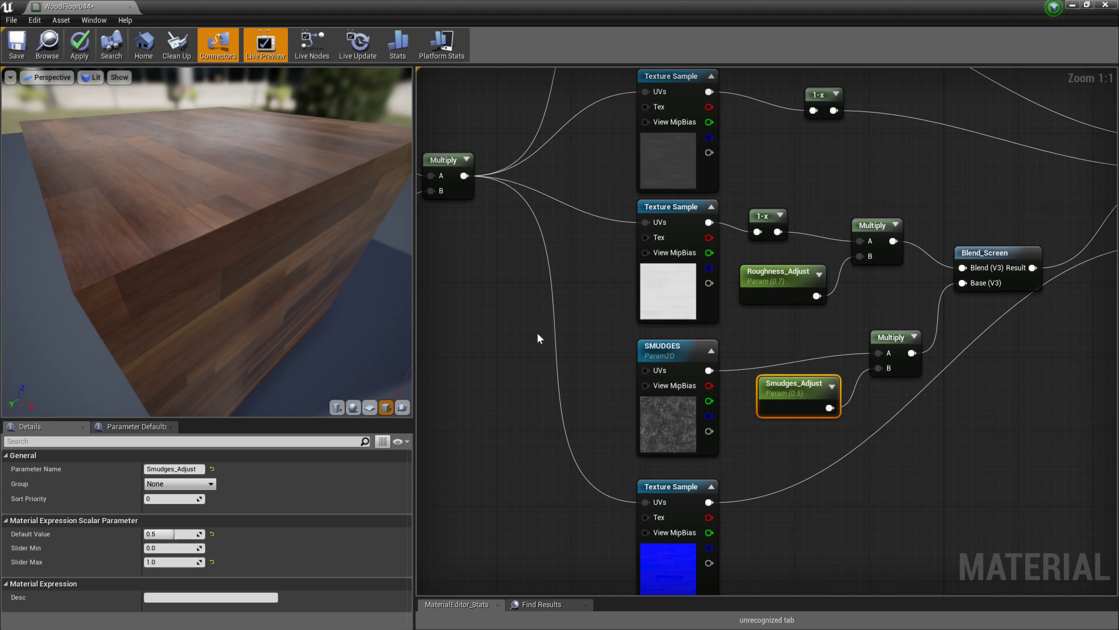
right_drag(537, 337, 634, 337)
right_drag(744, 374, 719, 362)
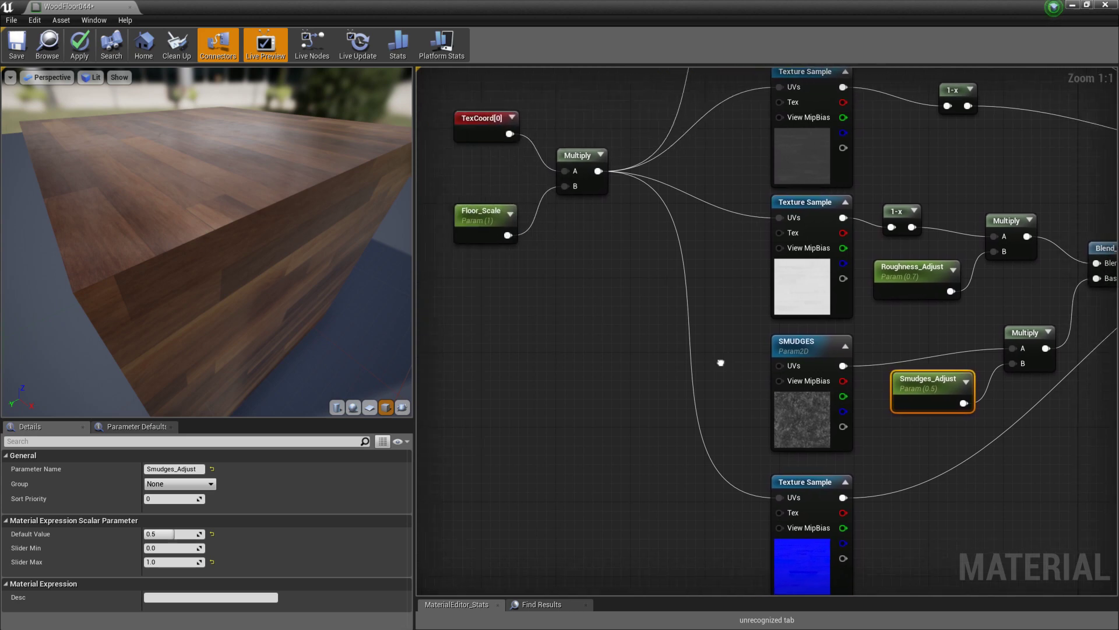
mouse_move(441, 97)
mouse_down()
mouse_move(618, 310)
mouse_move(651, 323)
mouse_up()
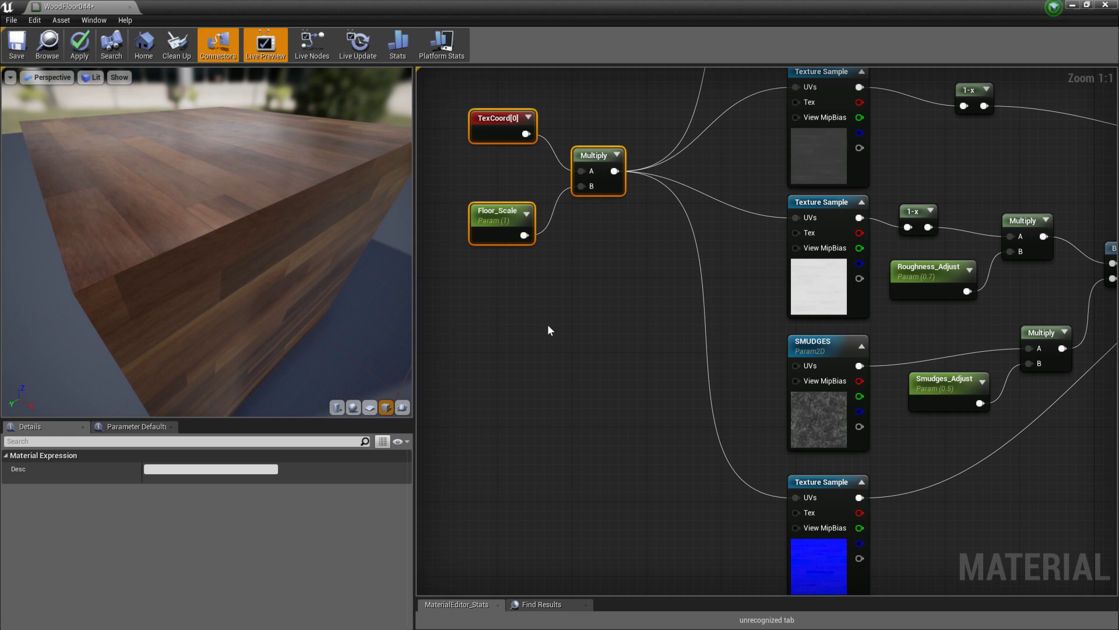
click(607, 145)
click(607, 156)
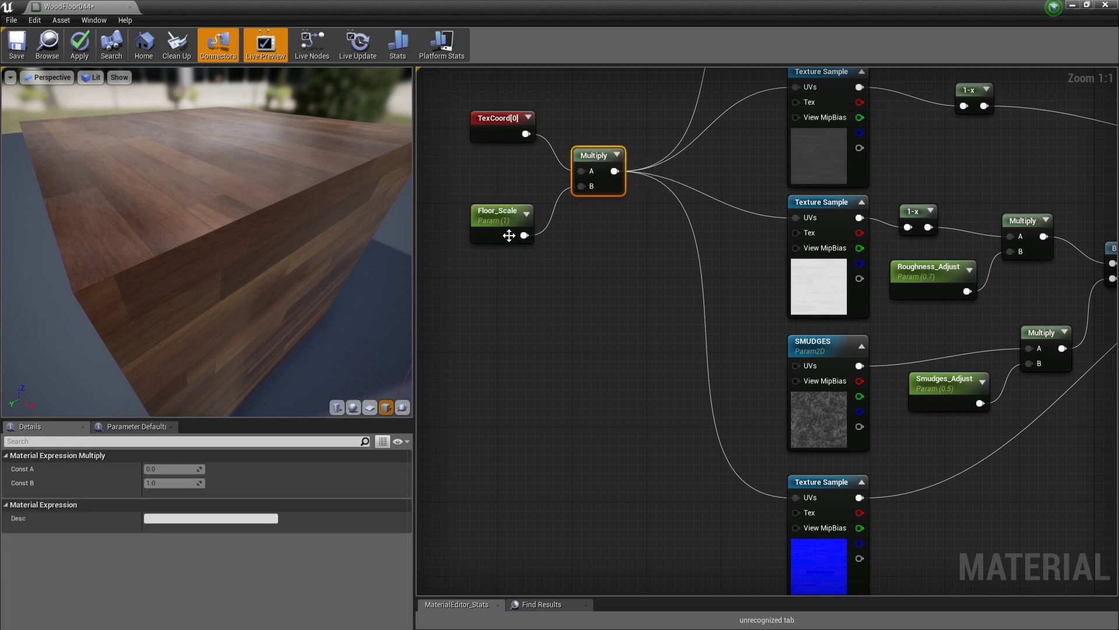
ctrl+click(509, 235)
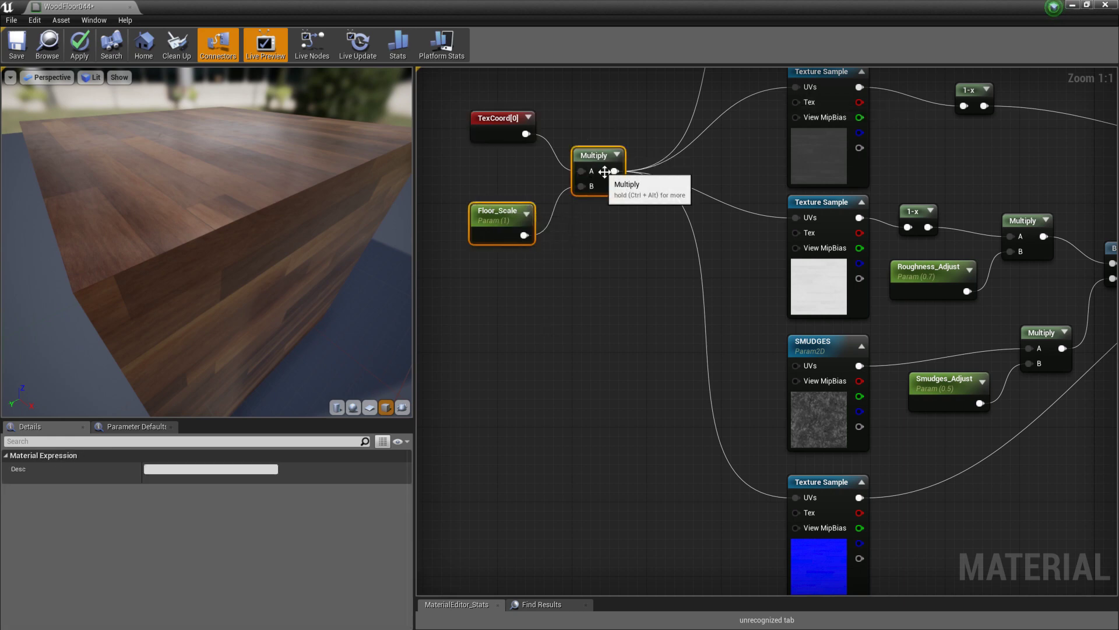
key(ctrl+w)
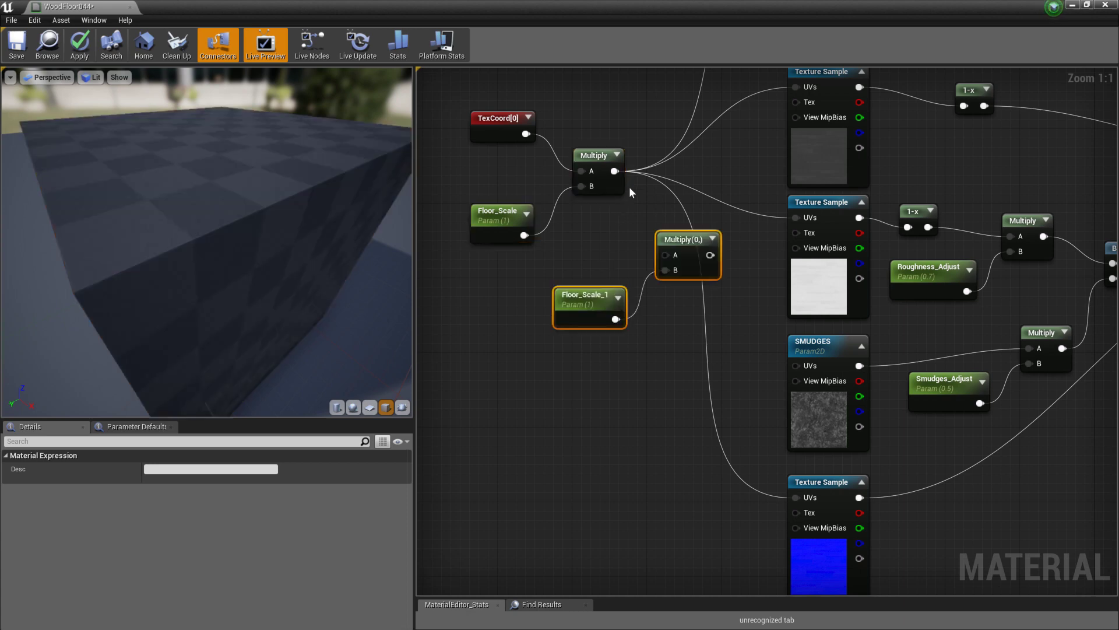
drag(685, 243, 713, 374)
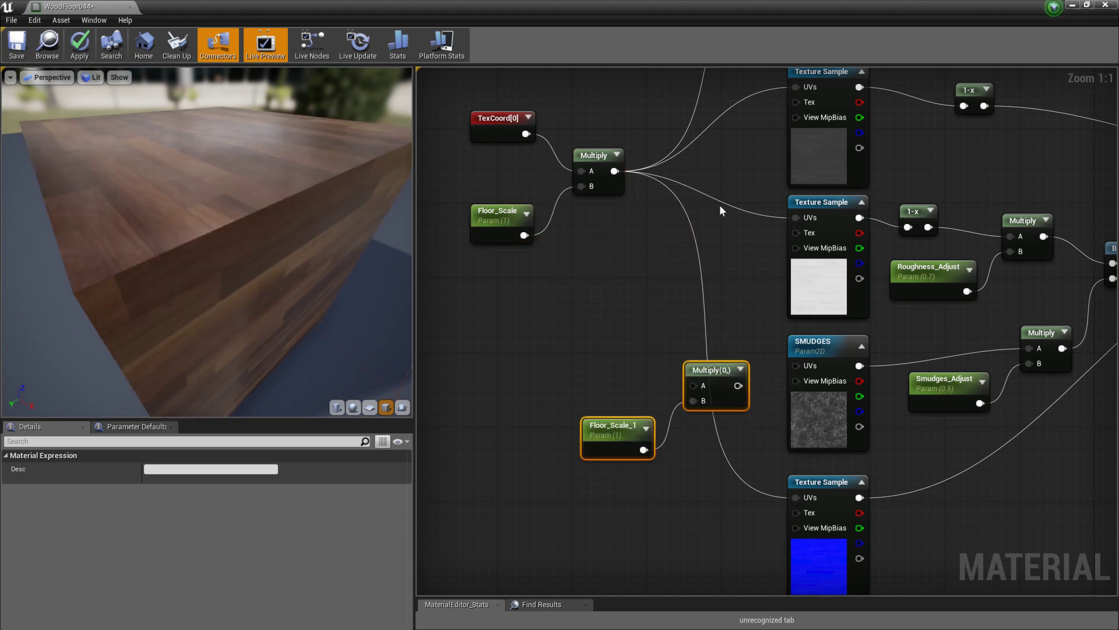
mouse_move(590, 159)
mouse_down()
mouse_move(580, 160)
mouse_move(730, 307)
mouse_move(692, 385)
mouse_move(705, 371)
mouse_move(794, 365)
mouse_up()
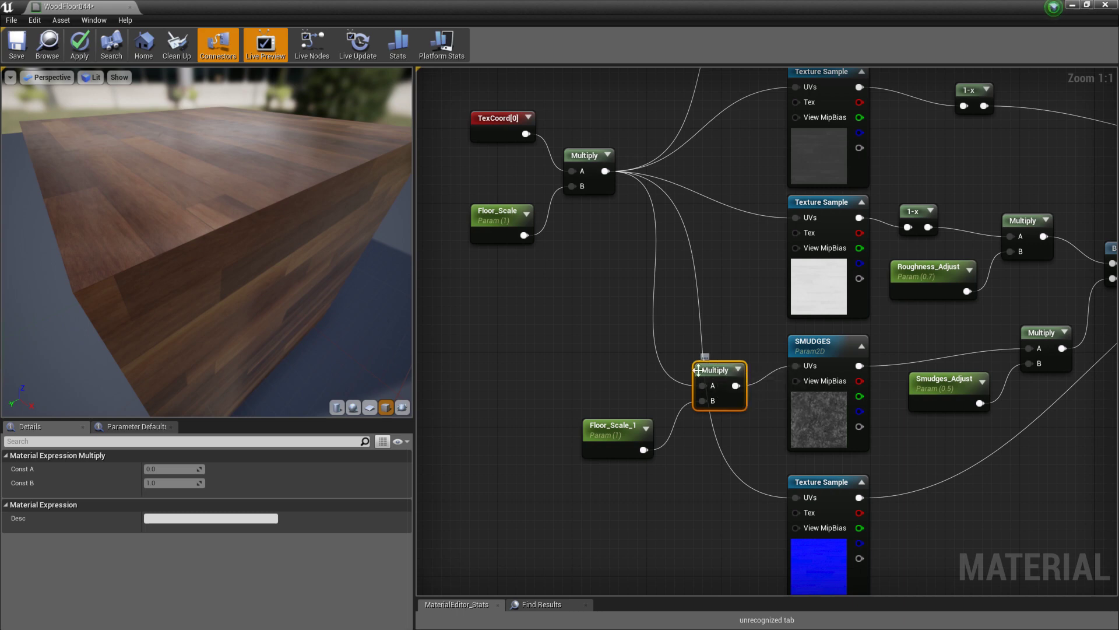
click(610, 434)
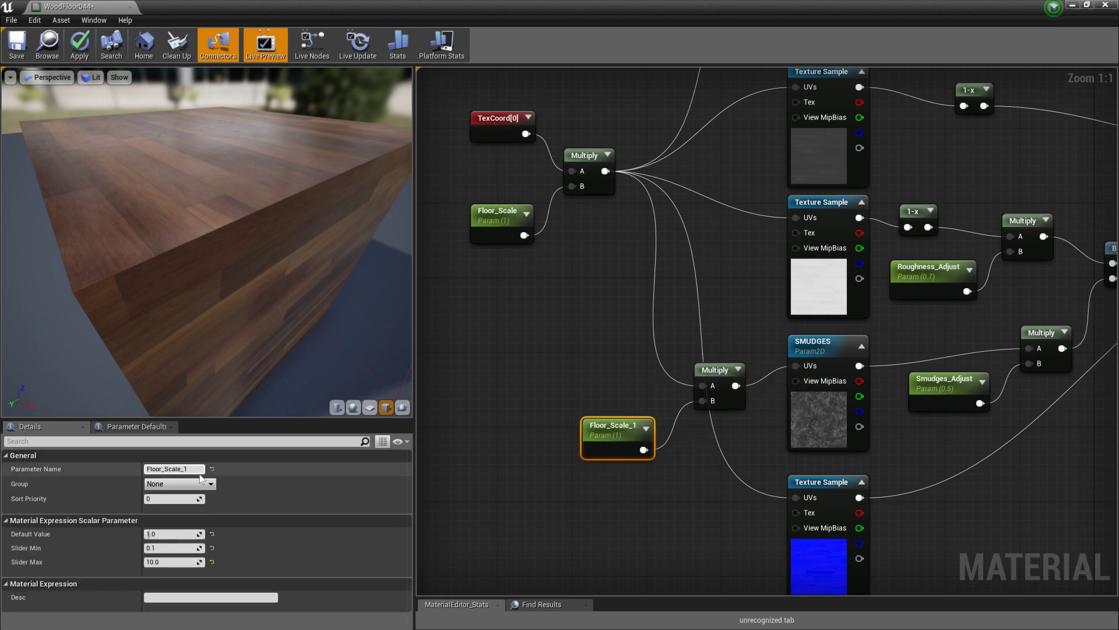
Rename Floor_Scale_1 to Smudges_Scale
click(169, 469)
text(SMUDG)
key(BackSpace)
key(BackSpace)
key(BackSpace)
text(mudges)_Scake)
key(Return)
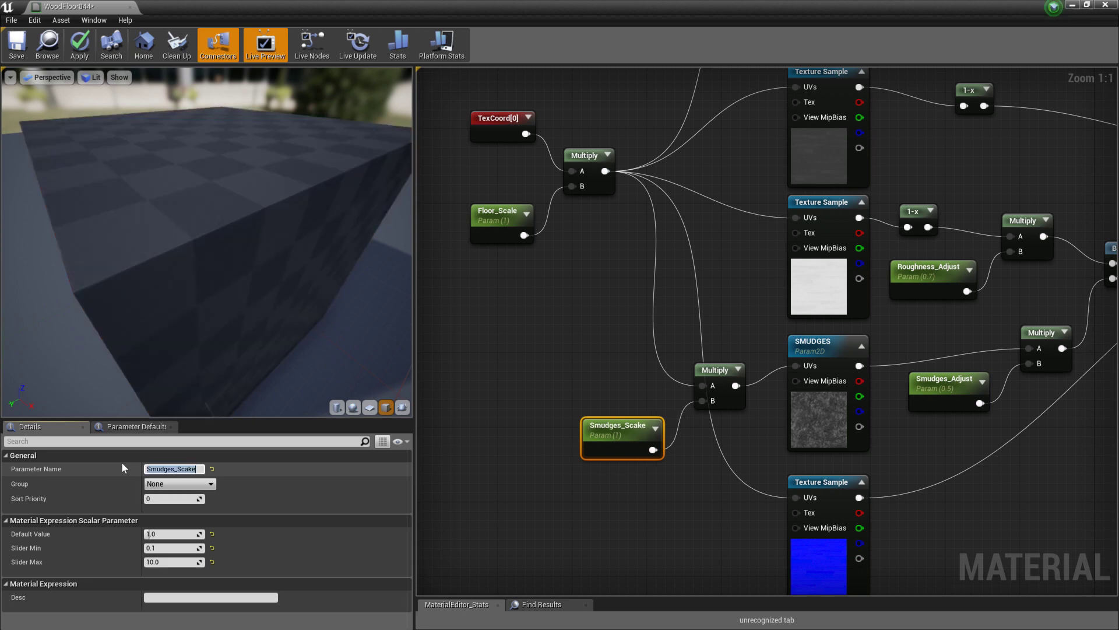
key(End)
key(BackSpace)
key(BackSpace)
text(le)
key(Return)
Check Smudges_Scale's 1.0 default value and reframe the wood cube preview
click(181, 534)
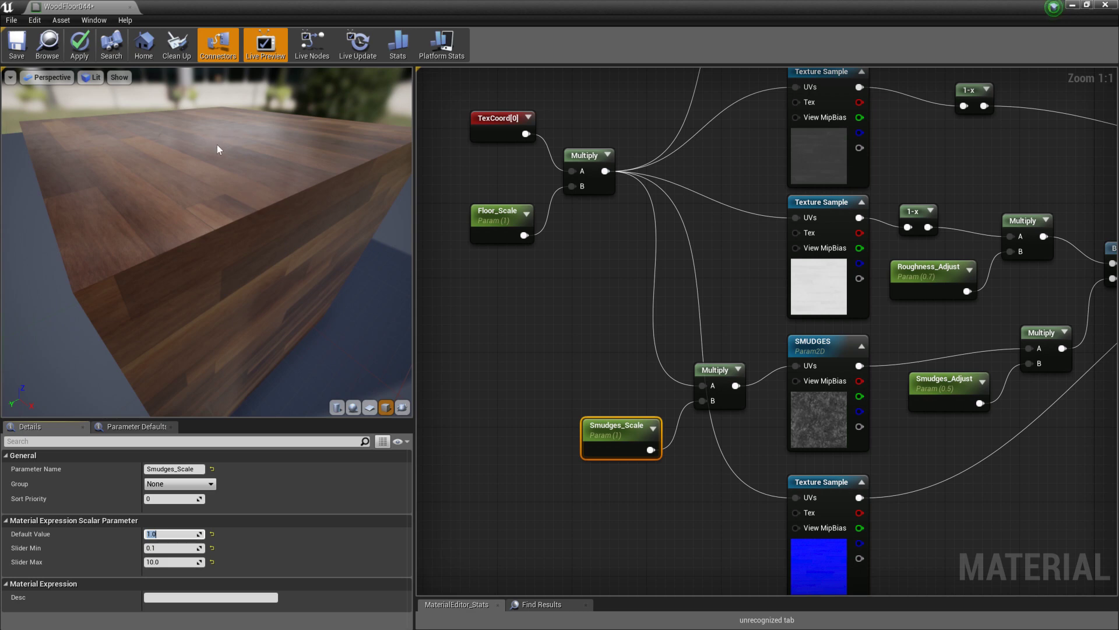
drag(337, 191, 237, 210)
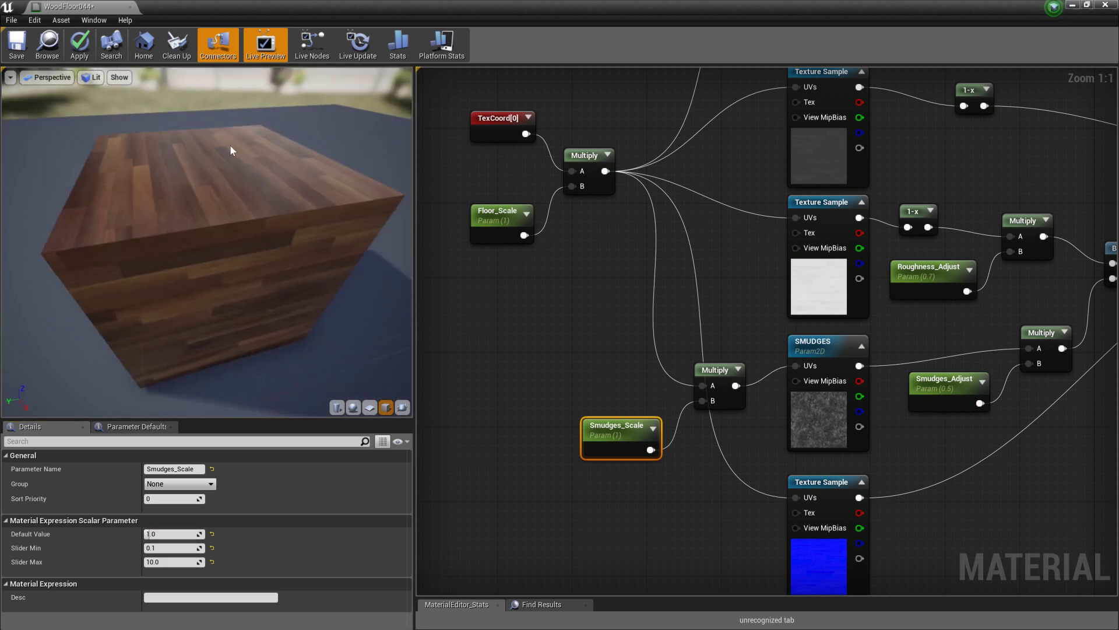
scroll(248, 203, up, 5)
scroll(248, 203, down, 6)
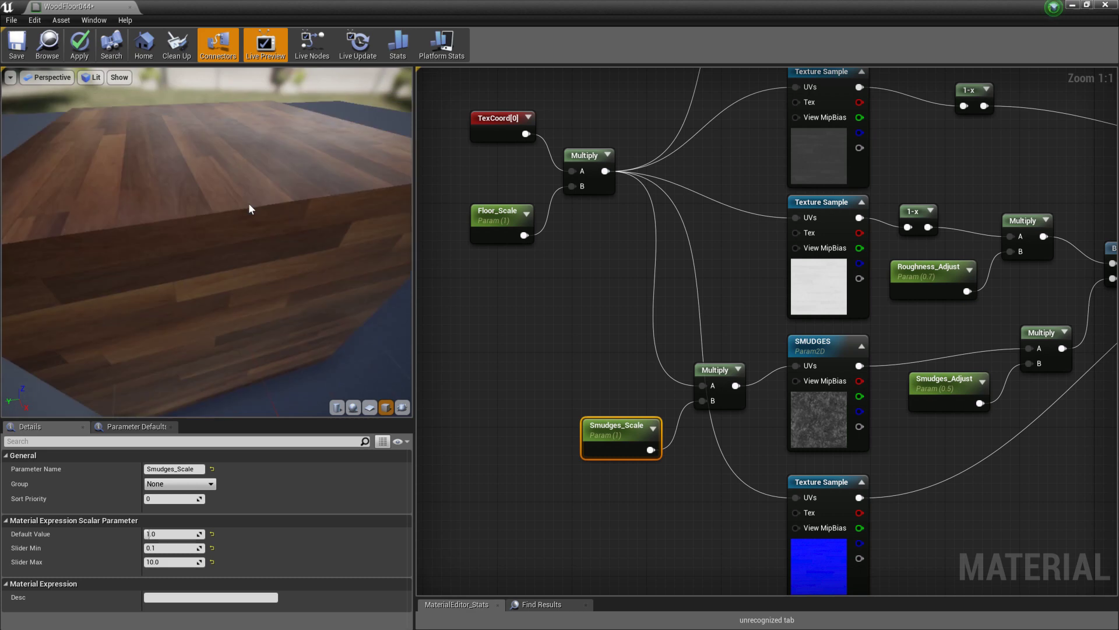
scroll(216, 223, up, 4)
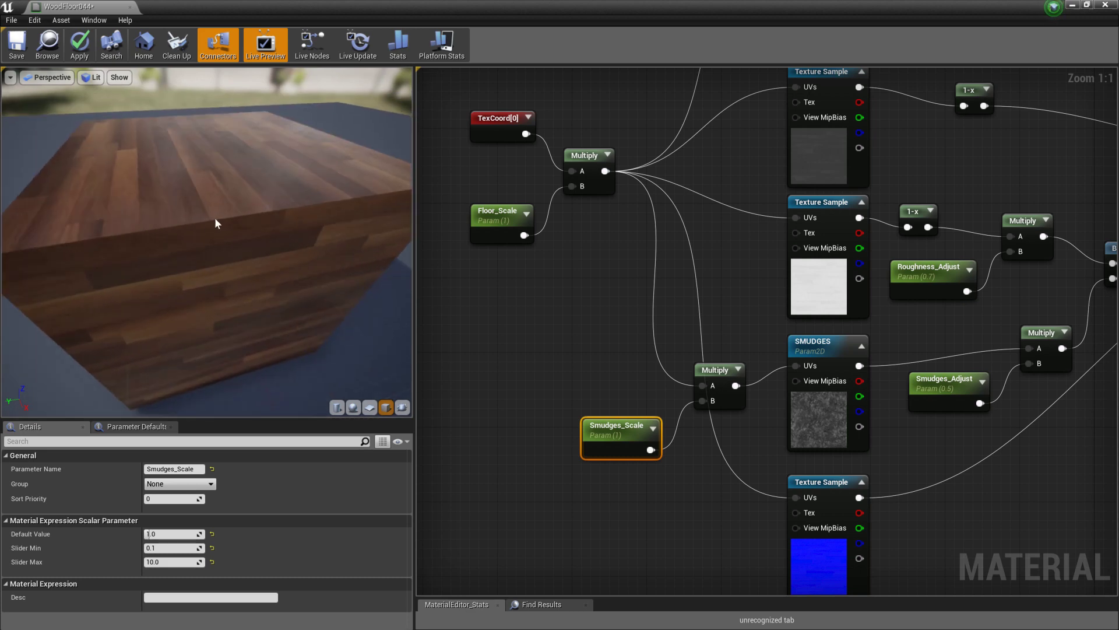
drag(216, 224, 228, 225)
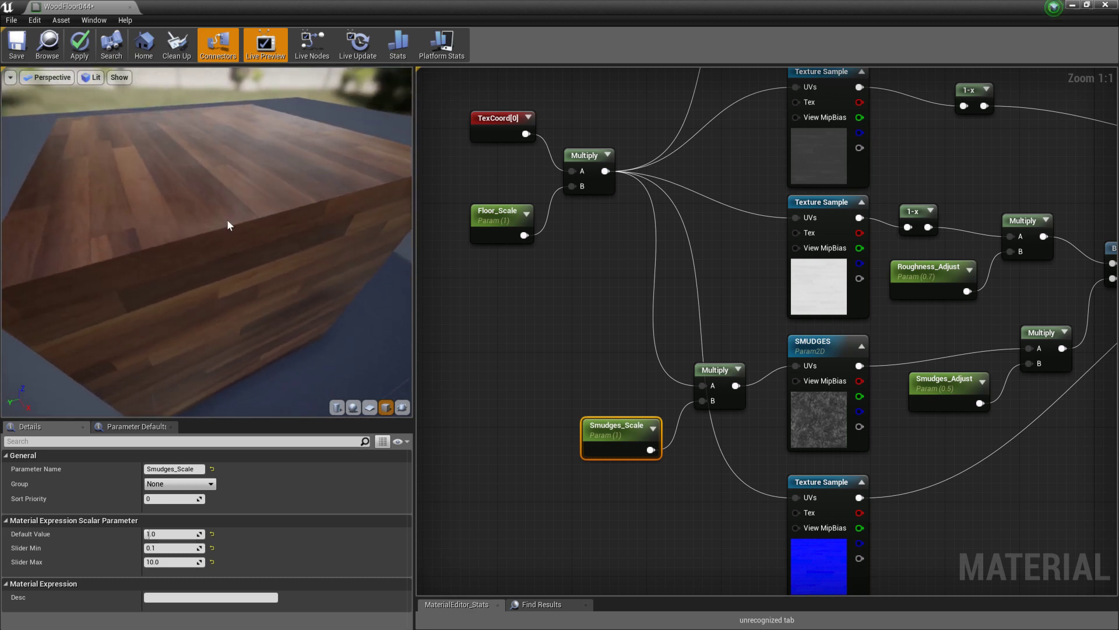
Try Floor_Scale at a default value of 0.5
click(498, 118)
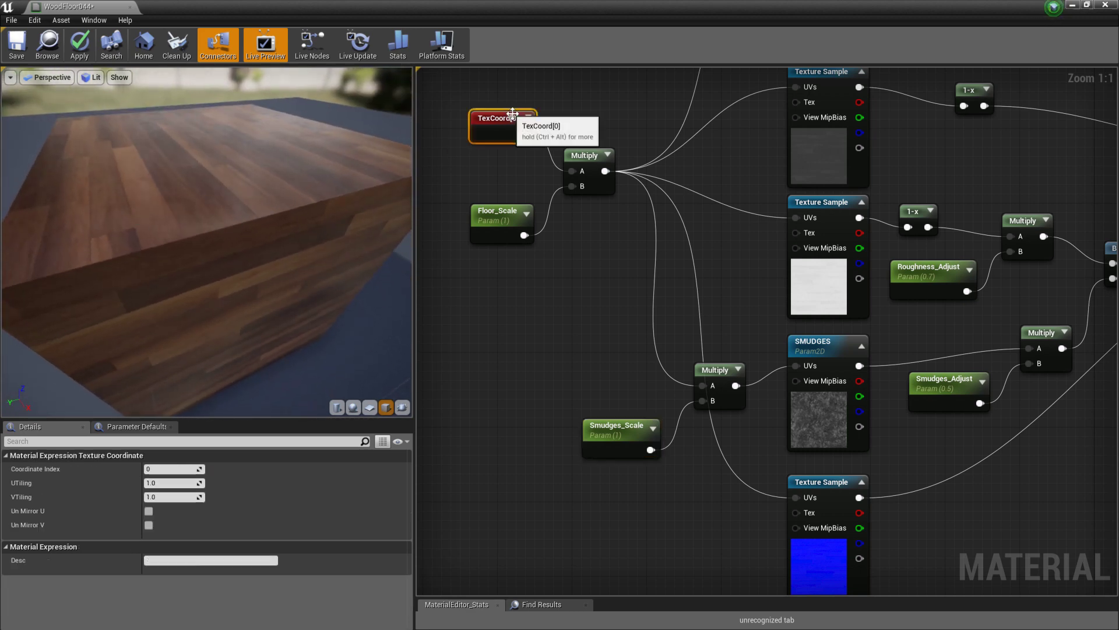
click(497, 215)
click(150, 533)
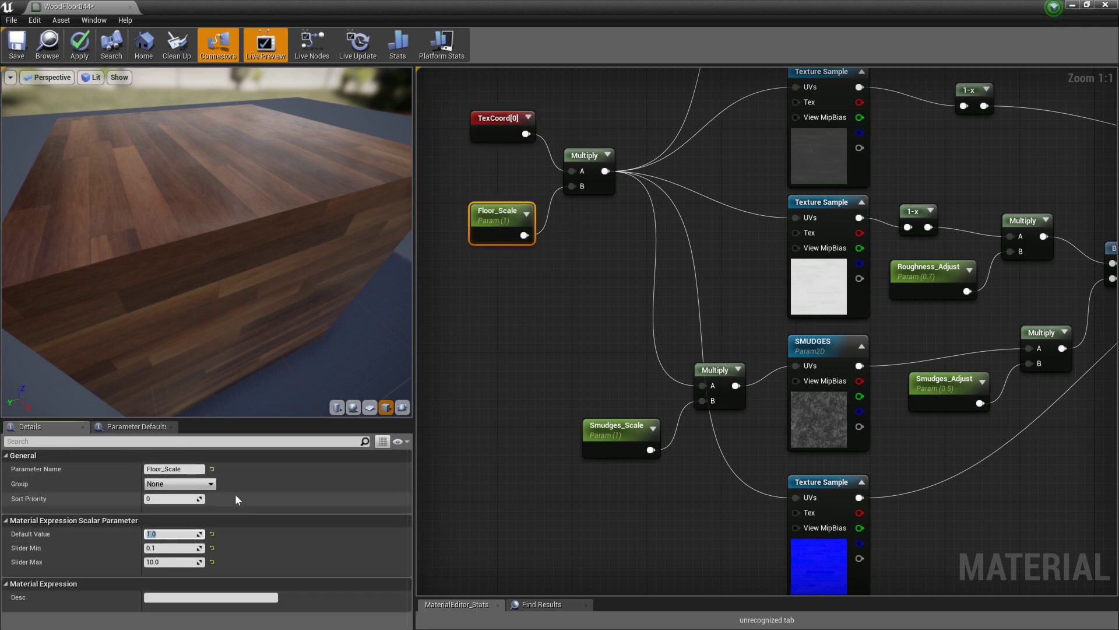
text(0.5)
key(Return)
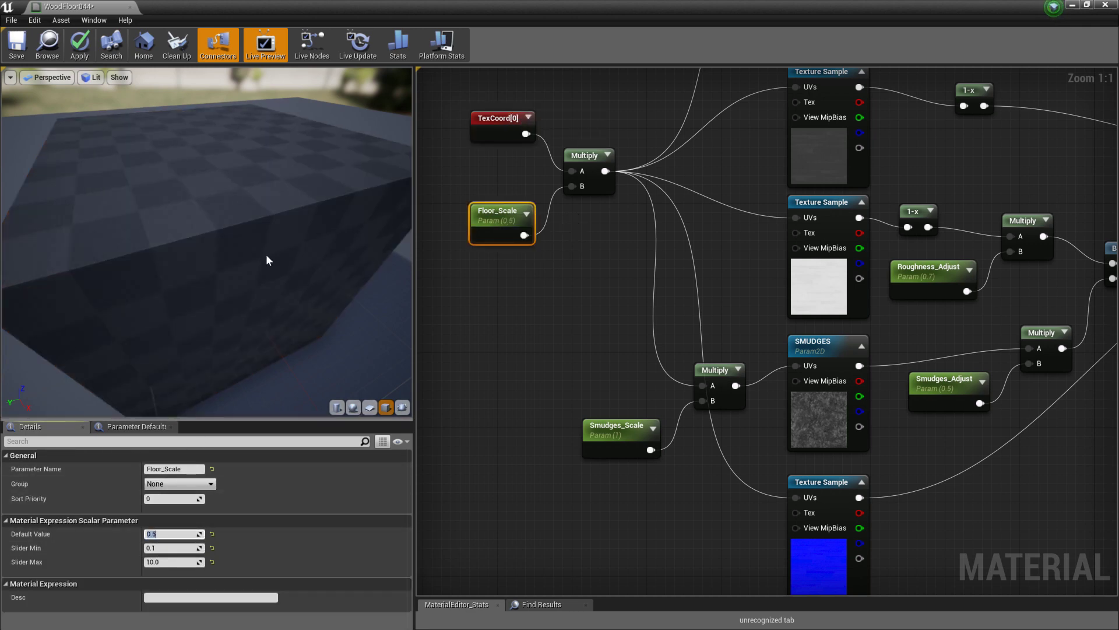
drag(318, 209, 280, 186)
Set the Smudges_Scale default value to 0.65
click(617, 432)
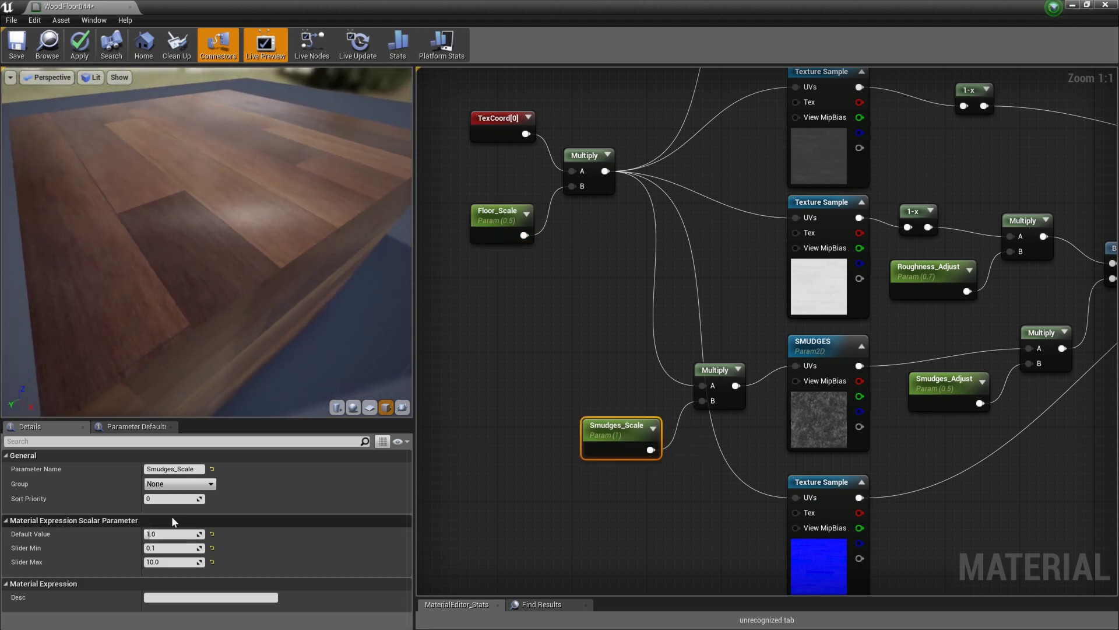
click(163, 533)
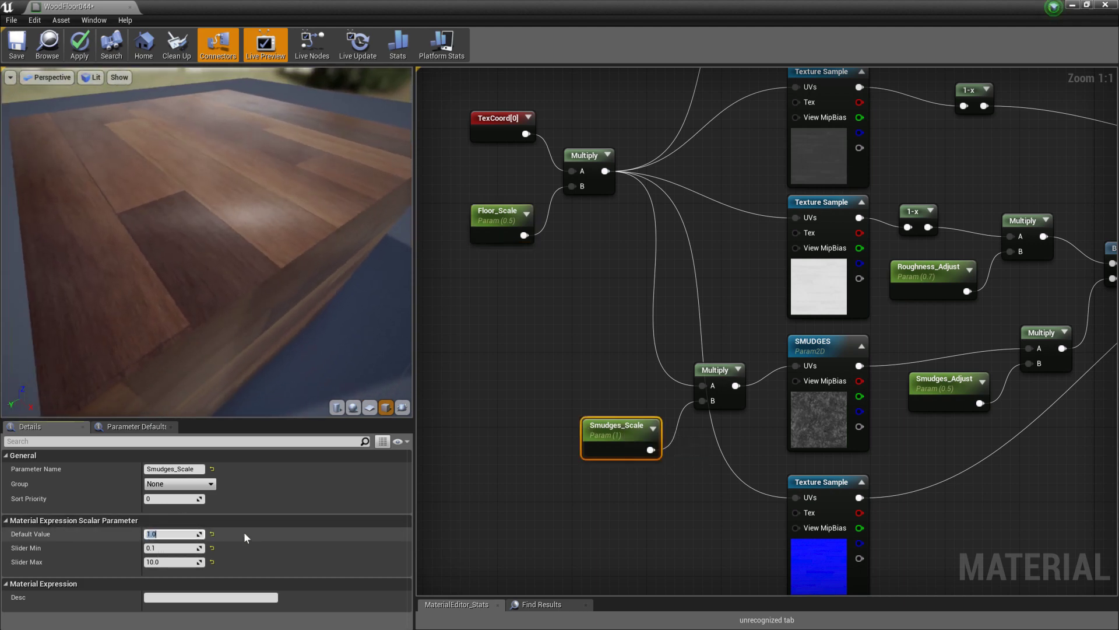
text(0.65)
key(Return)
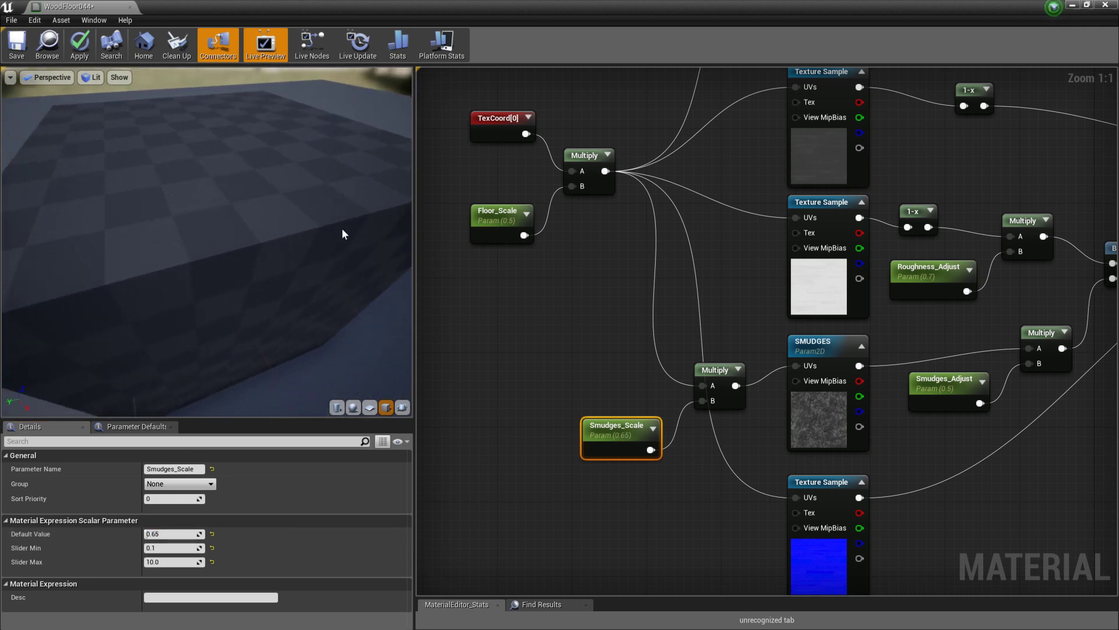
drag(348, 235, 268, 140)
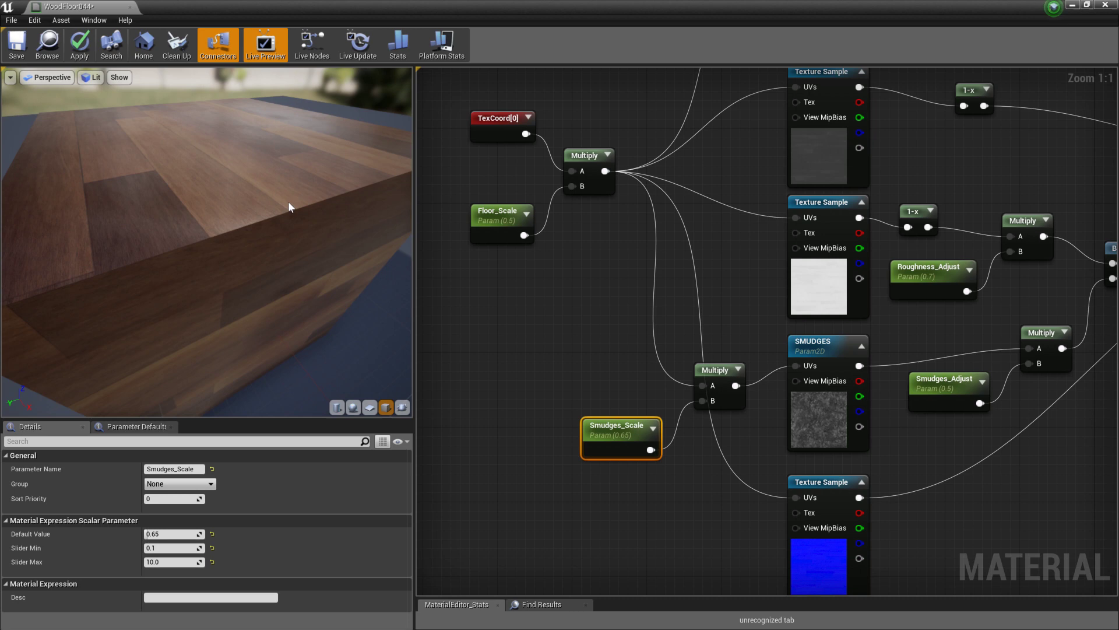
Set Floor_Scale back to 1
click(519, 226)
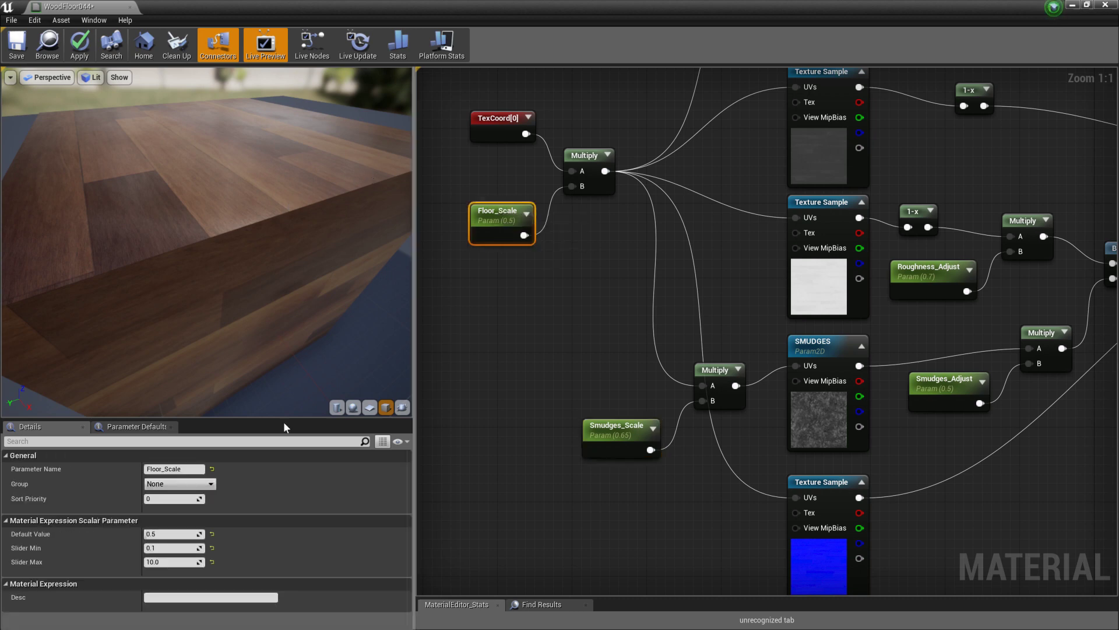
click(169, 533)
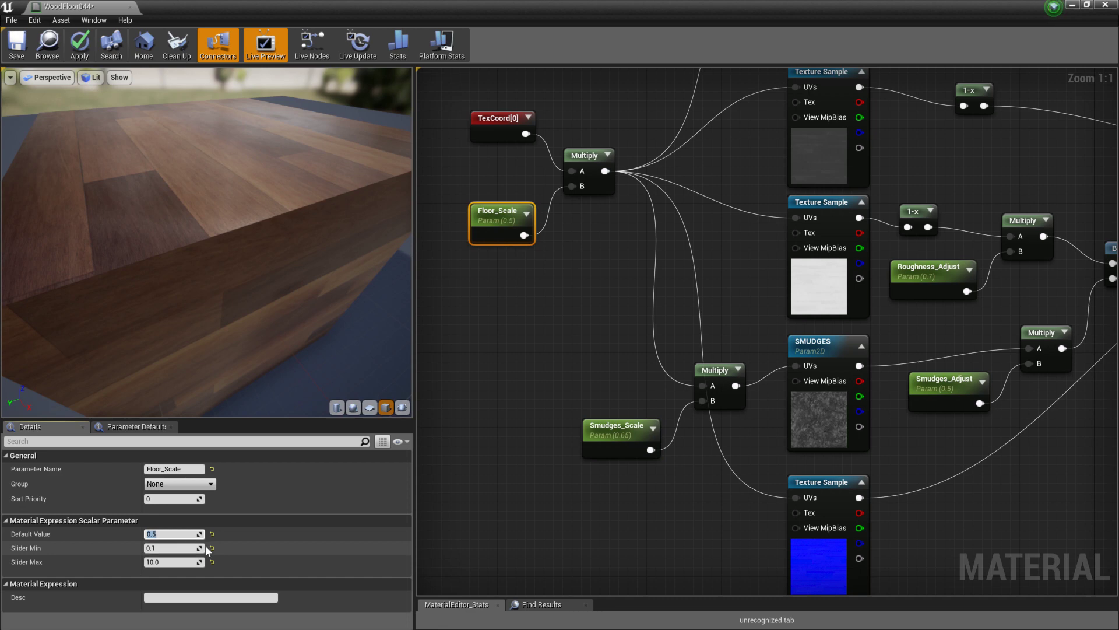
text(1)
key(Return)
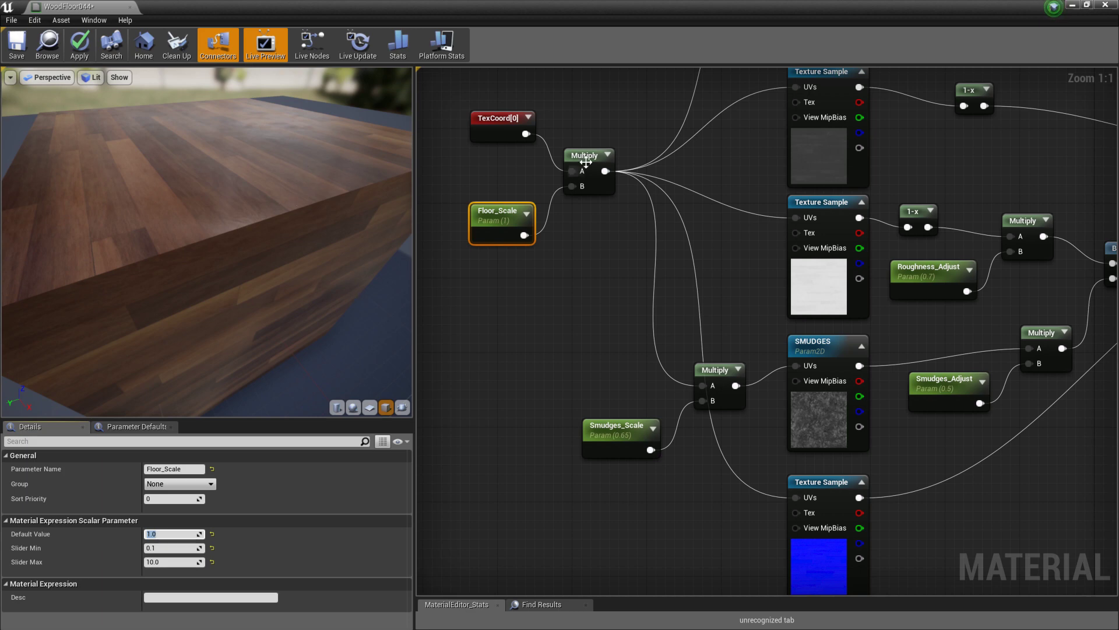
click(635, 419)
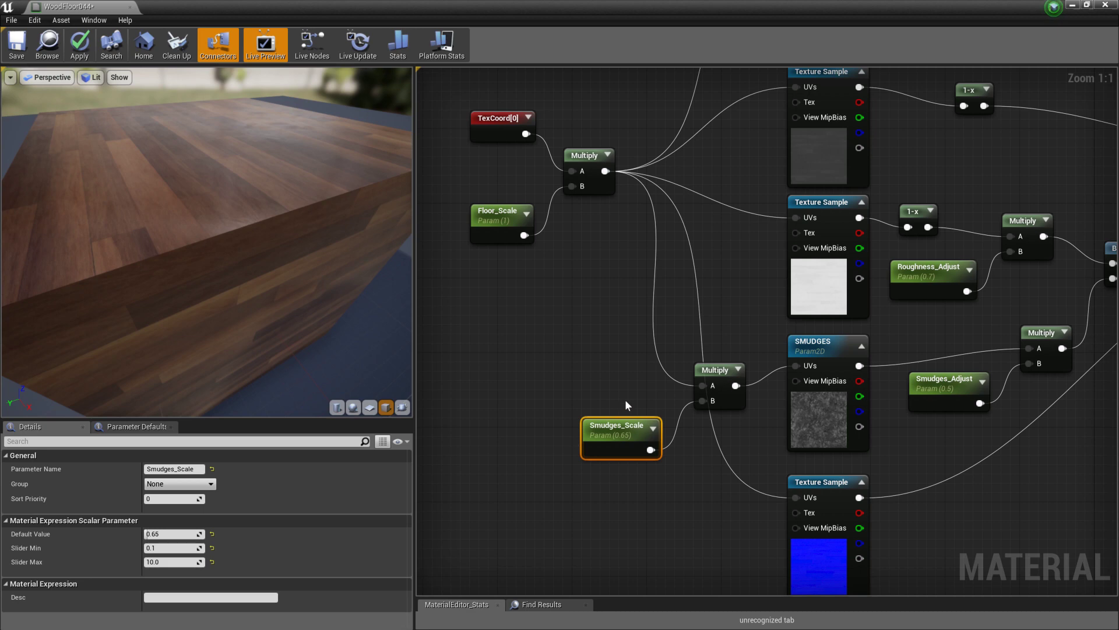
mouse_move(928, 468)
right_down()
mouse_move(764, 416)
mouse_move(700, 416)
mouse_move(839, 428)
mouse_move(912, 509)
mouse_move(954, 482)
mouse_move(807, 288)
mouse_move(881, 290)
mouse_move(760, 210)
mouse_move(747, 189)
right_up()
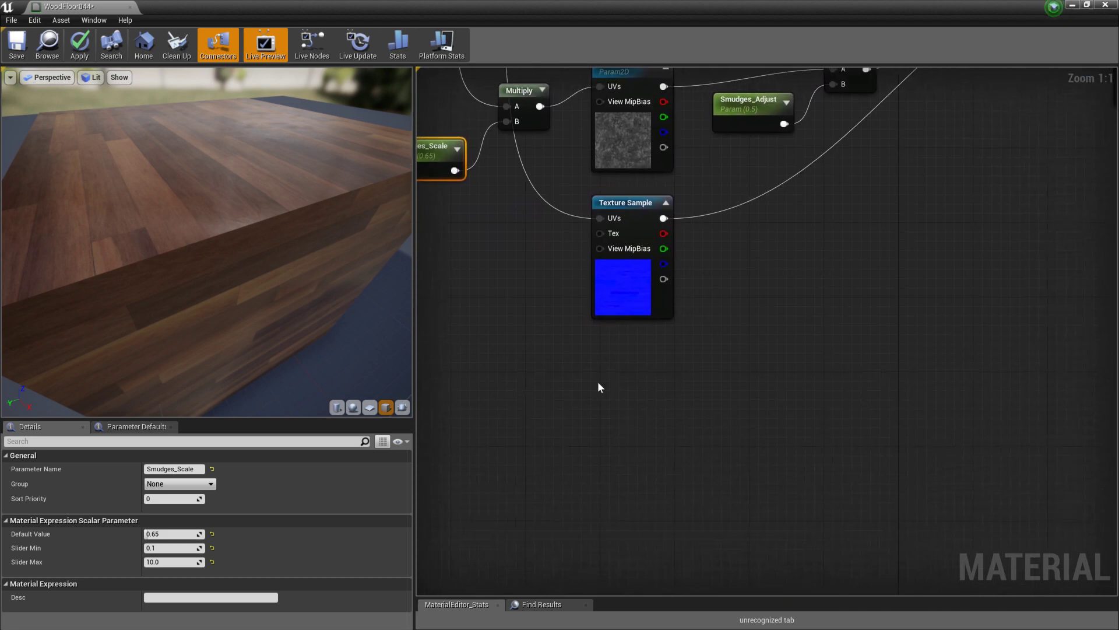
Add a TextureSampleParameter2D node and name it SCRATCHES
right_click(611, 353)
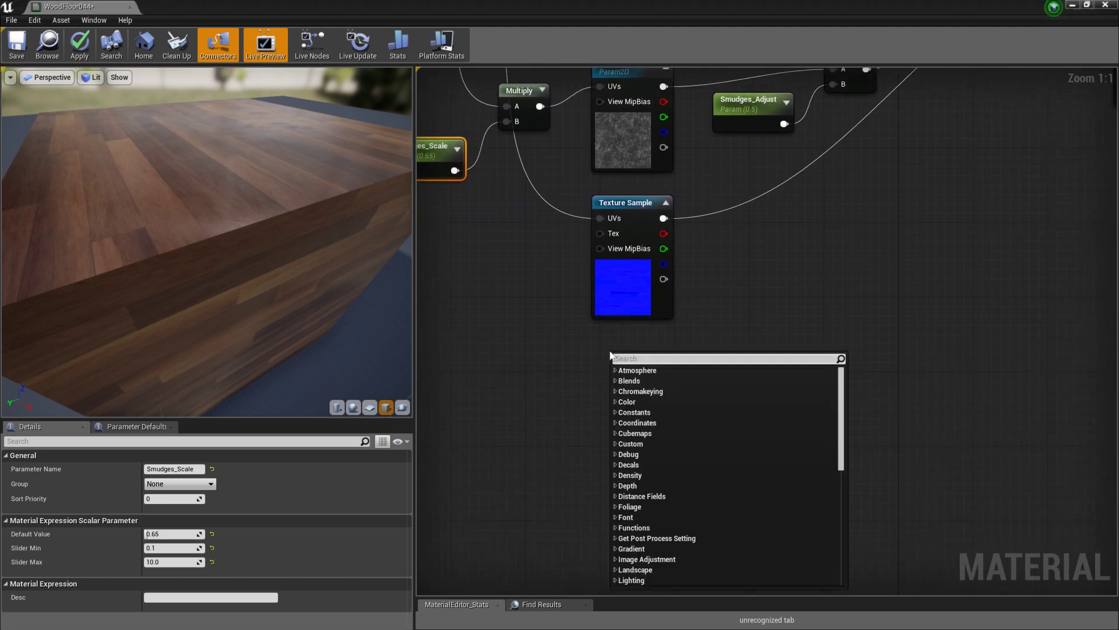
text(texc)
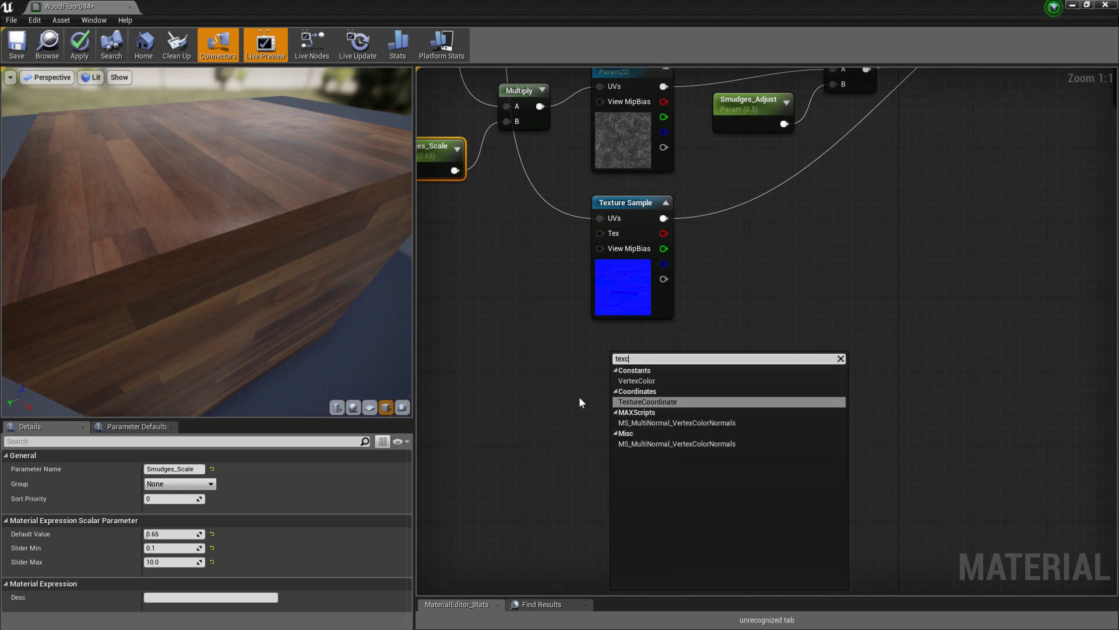
key(BackSpace)
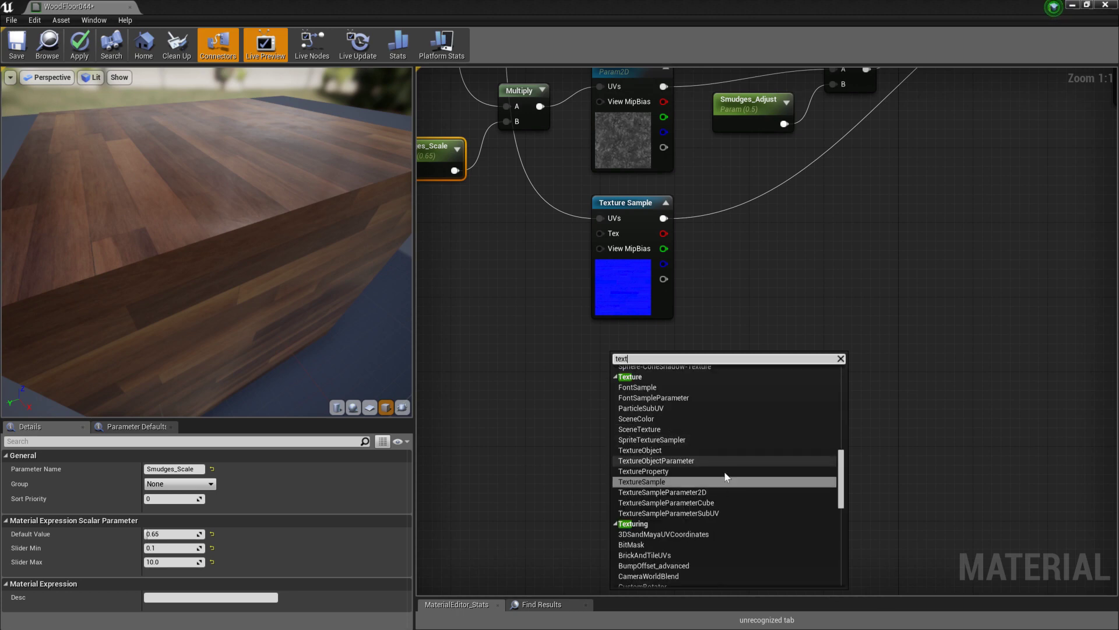
click(736, 493)
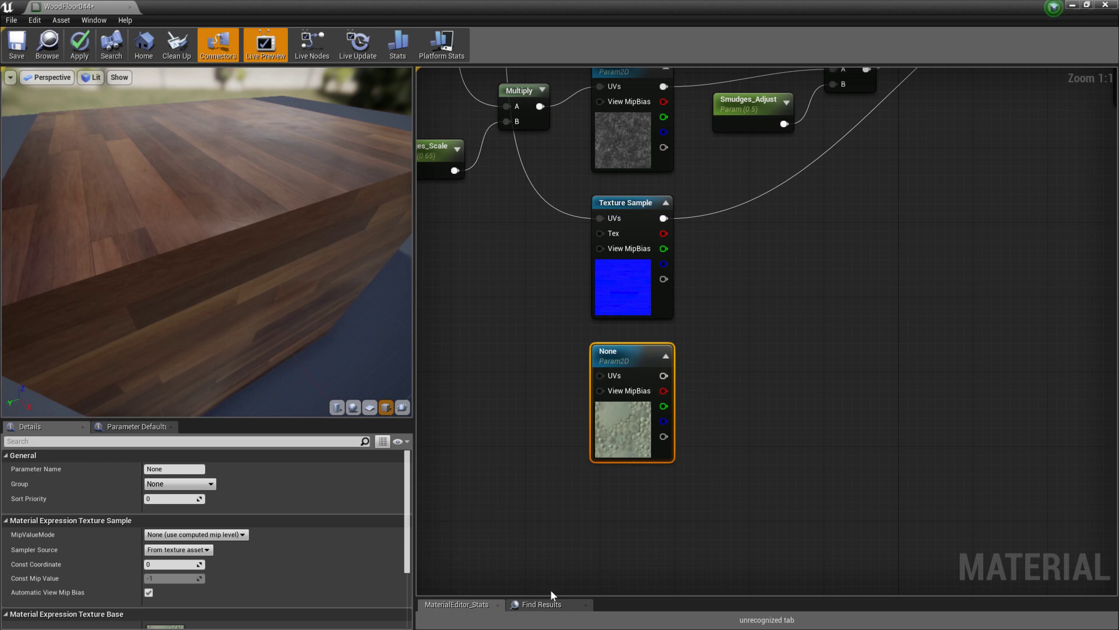
click(175, 469)
text(SCRATCHES)
key(Return)
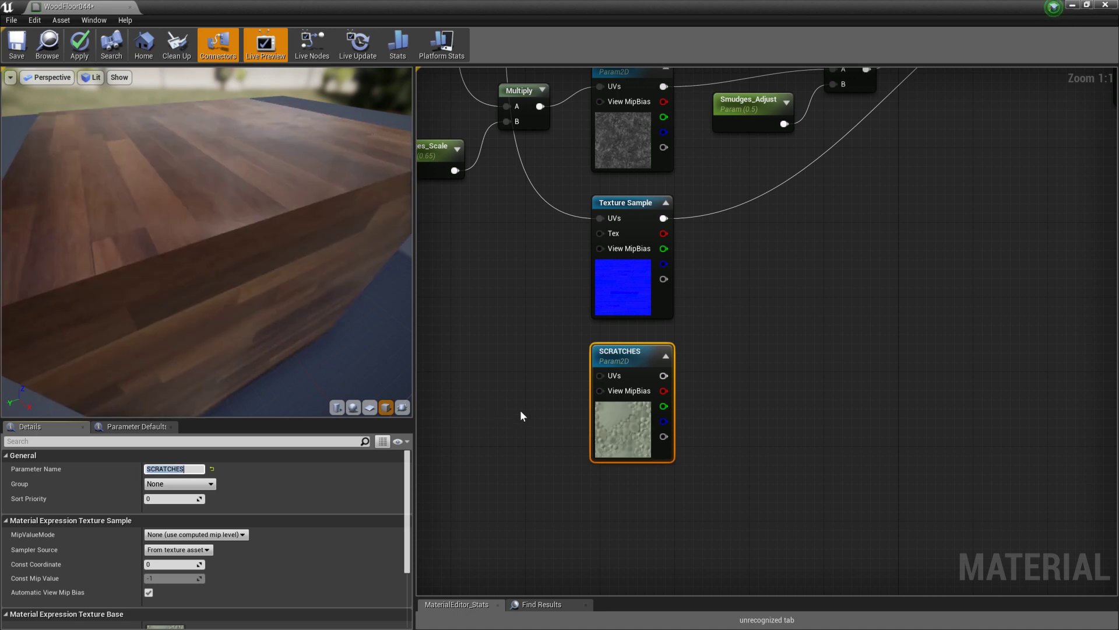
Assign the GunScratches003_NRM_4K normal map as the SCRATCHES texture
scroll(277, 547, down, 3)
click(224, 594)
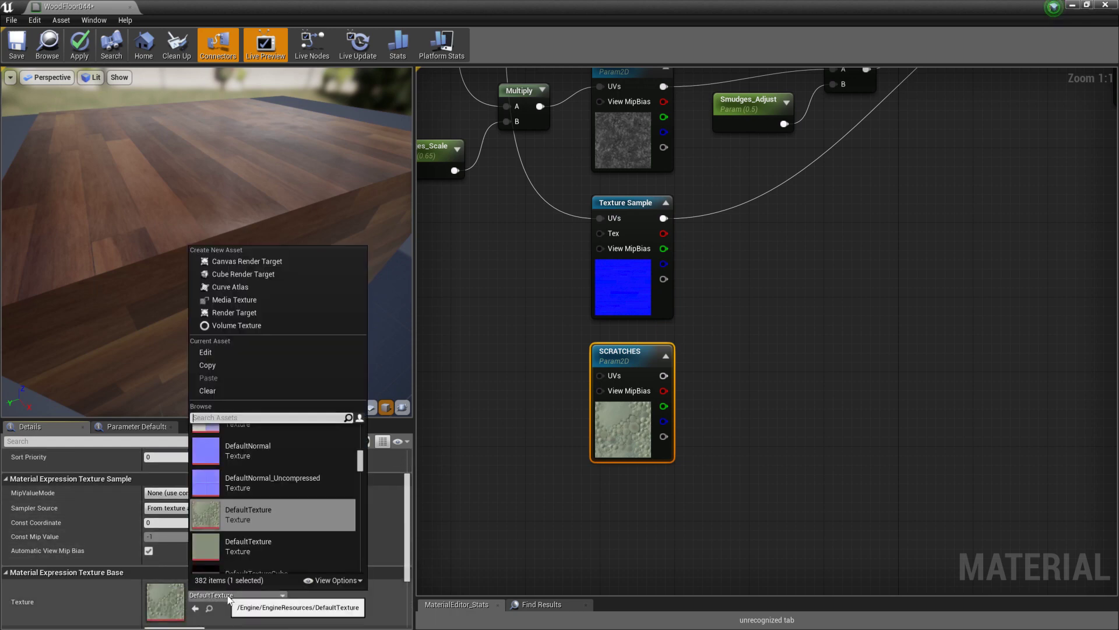
text(scrat)
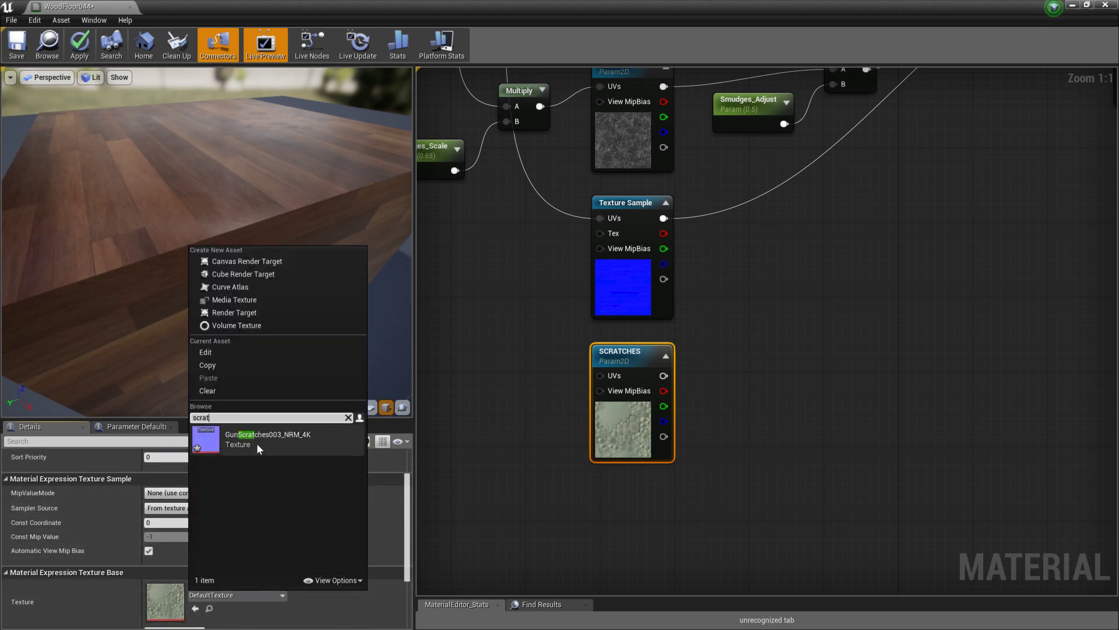
click(259, 440)
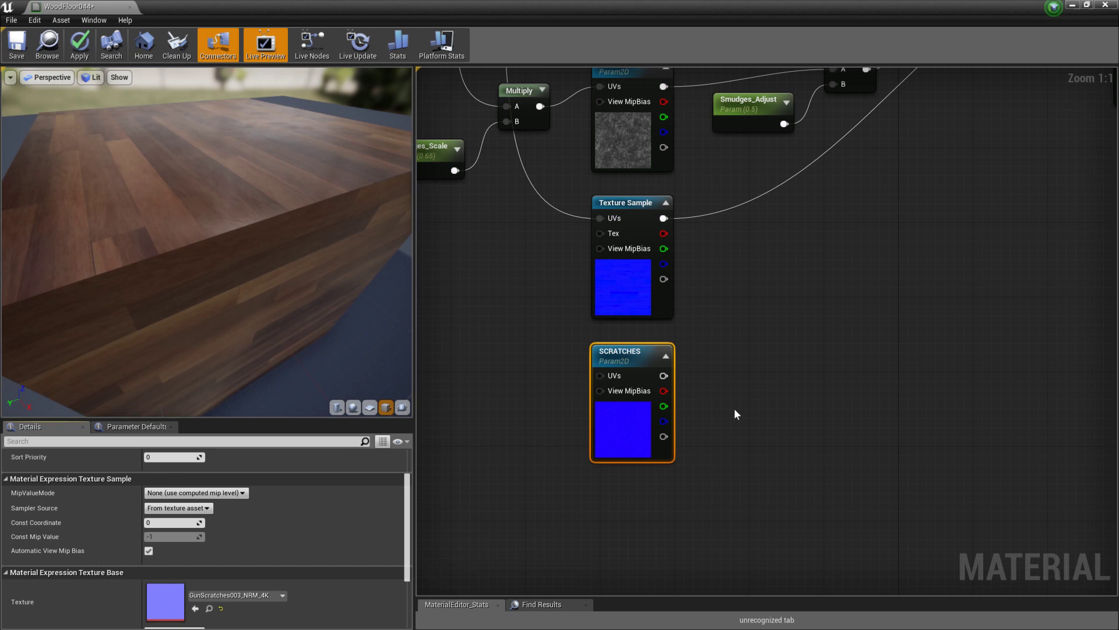
right_drag(795, 315, 684, 430)
right_drag(686, 478, 718, 334)
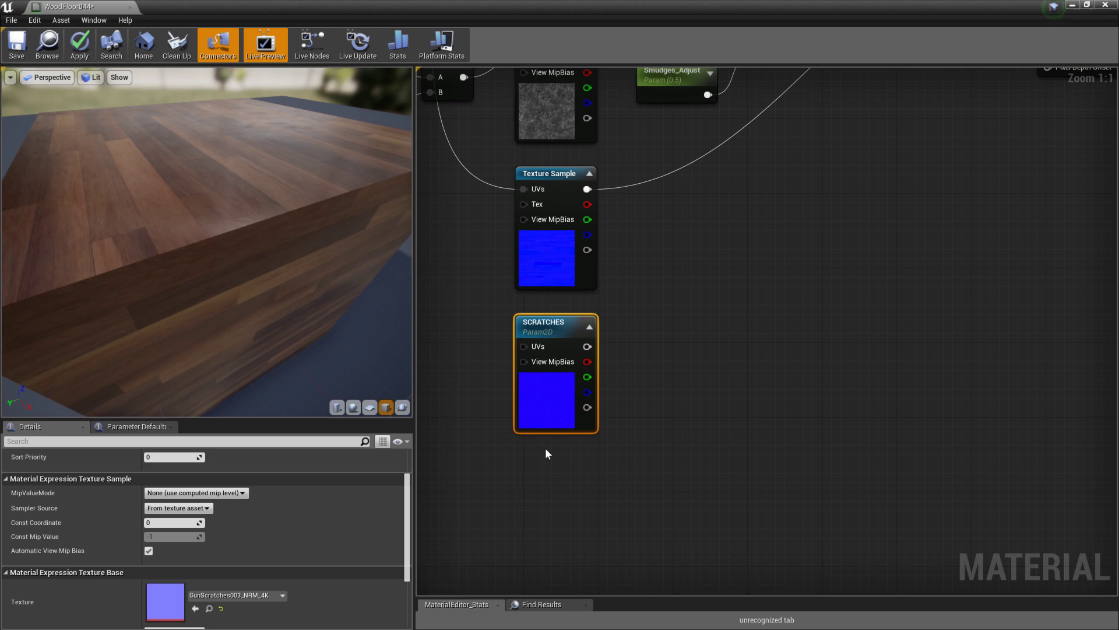
Add a BlendAngleCorrectedNormals node and place it up and to the right
right_click(775, 308)
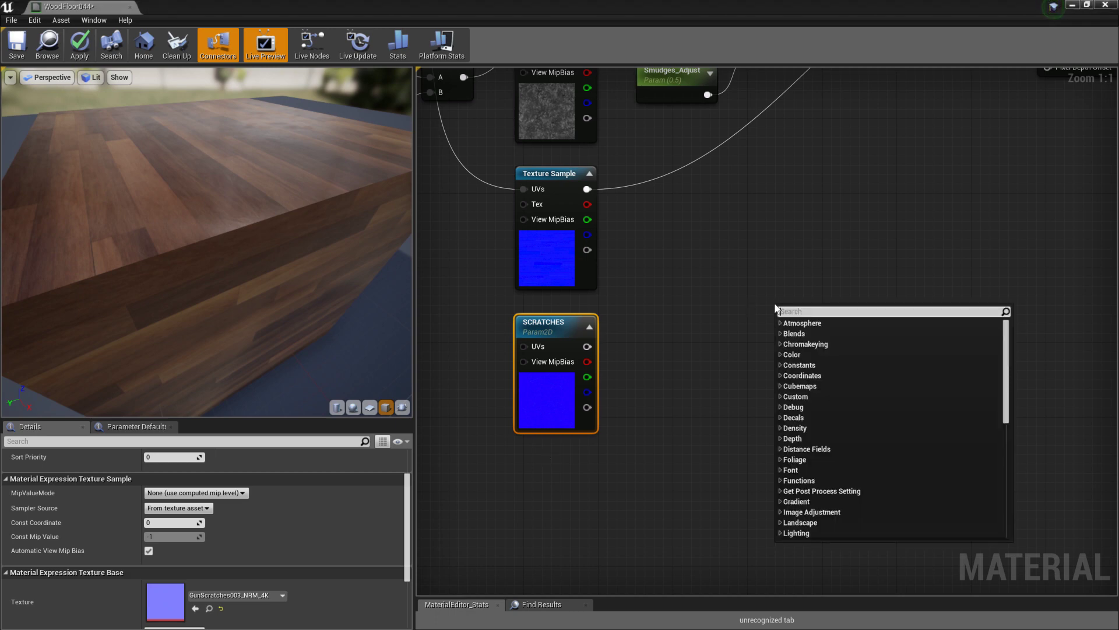
text(blenda)
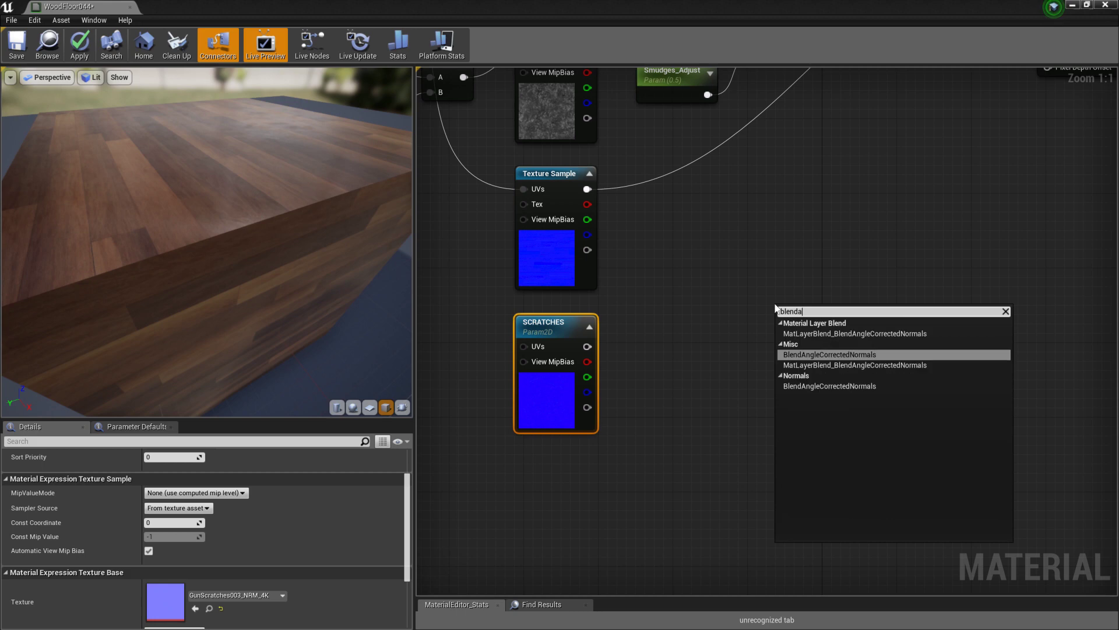
text(ng)
click(826, 354)
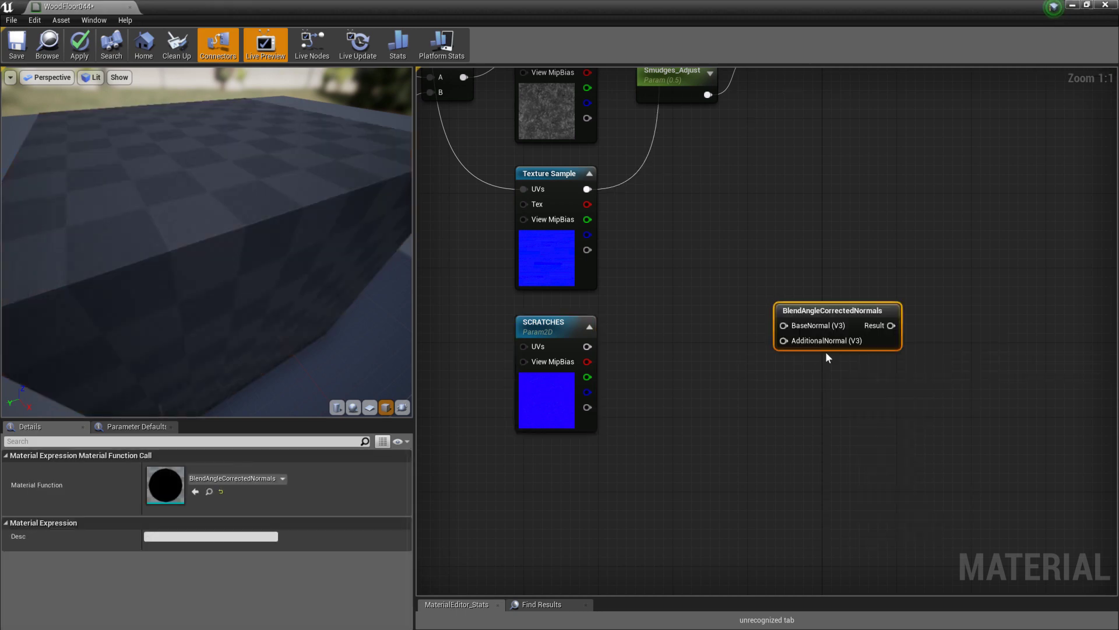
drag(827, 310, 899, 234)
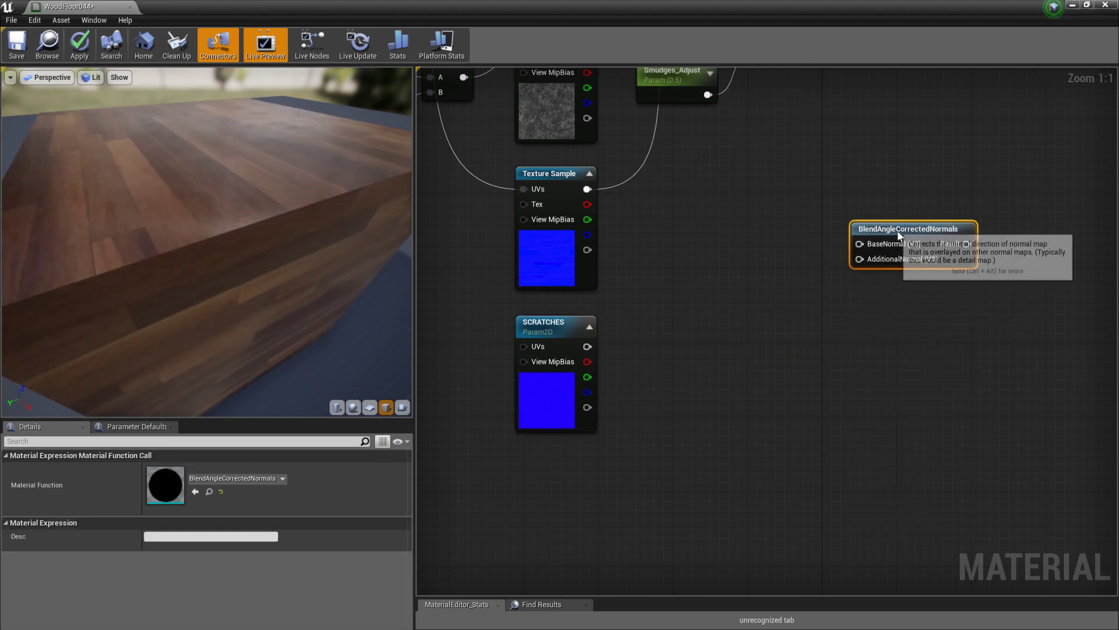
Connect the wood normal Texture Sample output to the blend's BaseNormal input
click(586, 185)
drag(587, 189, 860, 244)
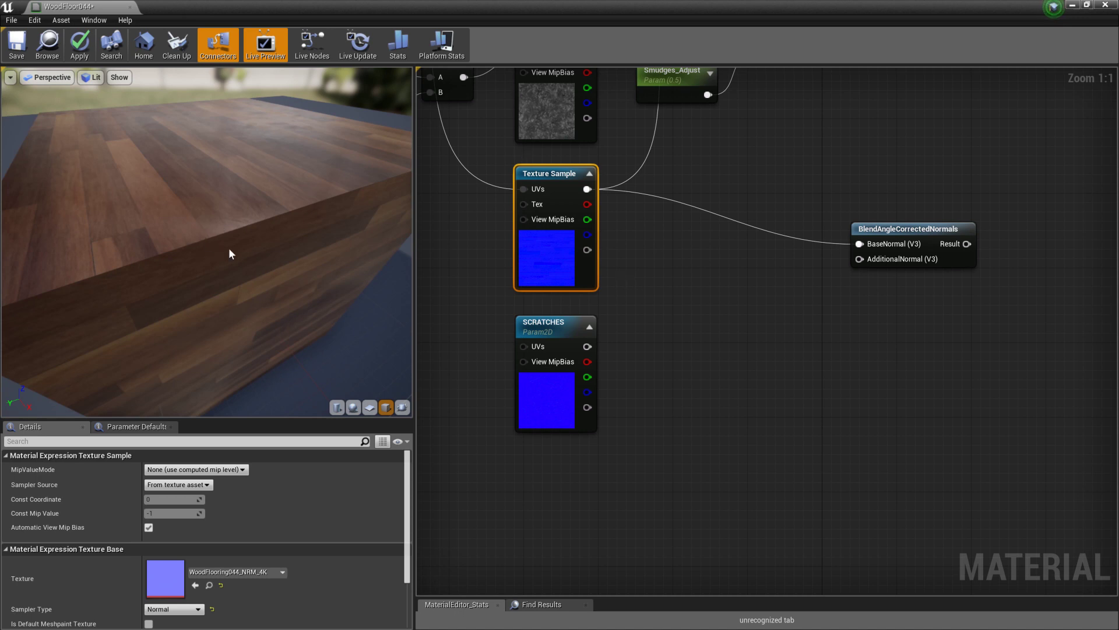
right_drag(789, 270, 717, 380)
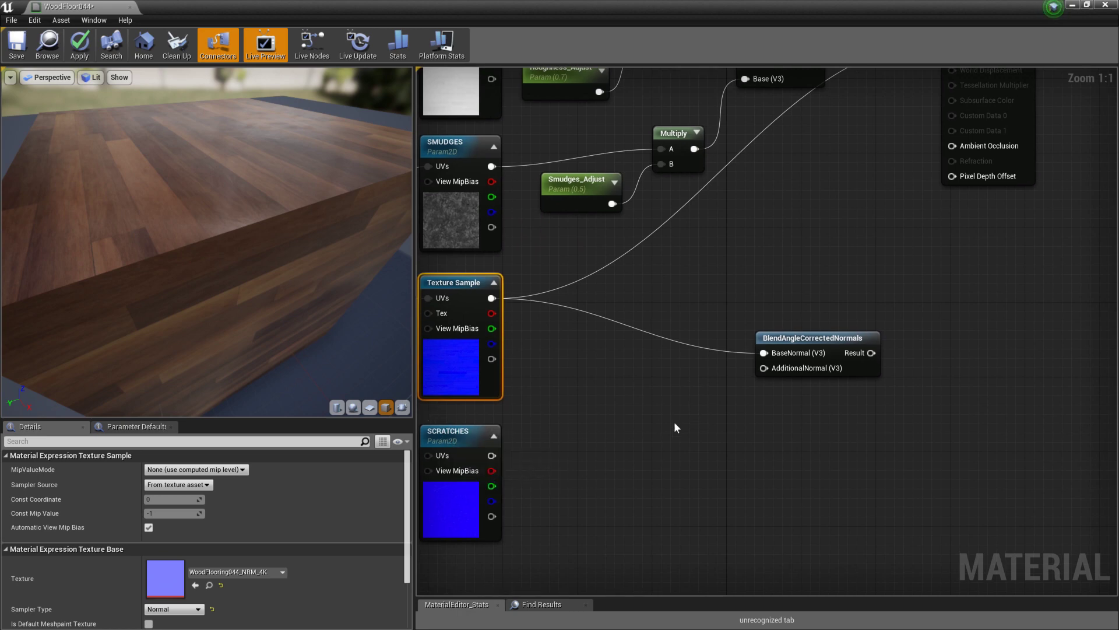
Plug SCRATCHES straight into the material's Normal to preview the scratches
click(792, 339)
drag(449, 435, 795, 162)
right_drag(925, 137, 725, 334)
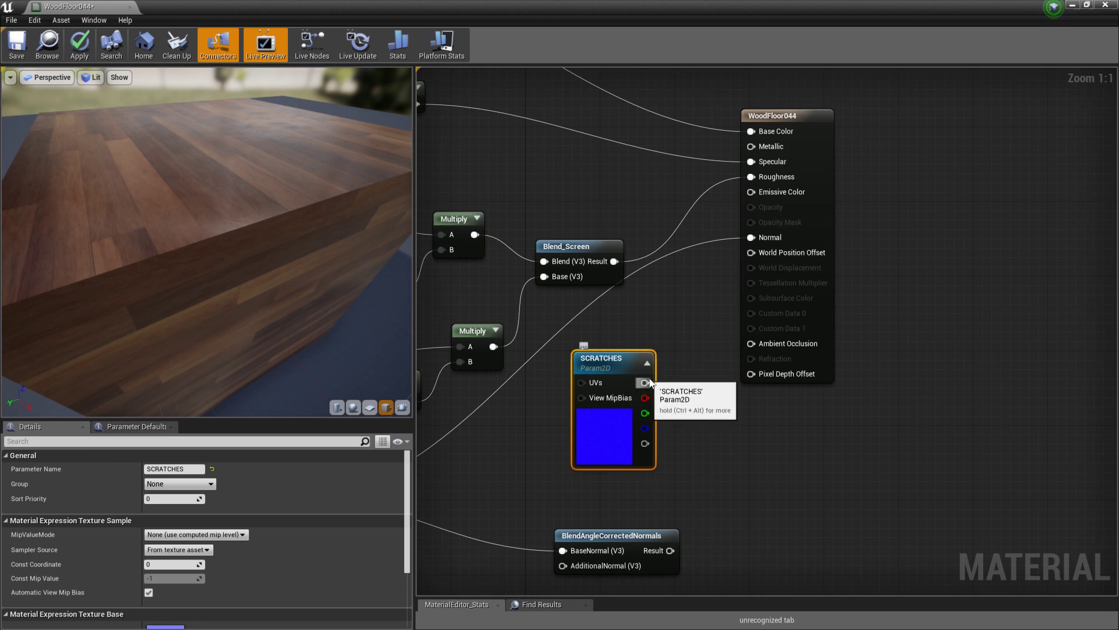
drag(645, 383, 751, 238)
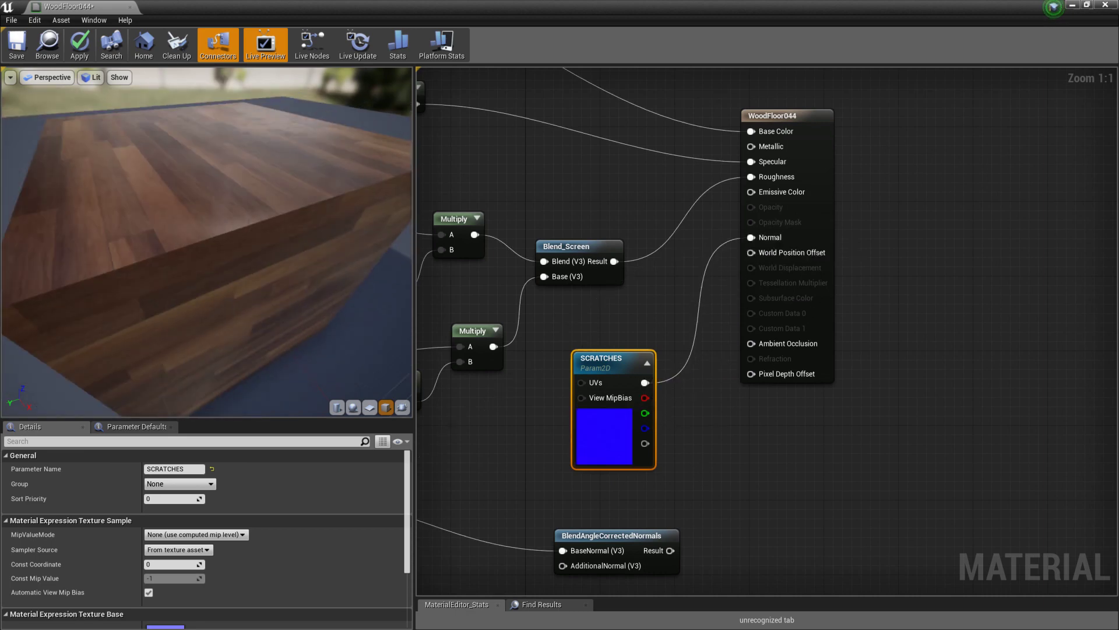
drag(131, 263, 130, 263)
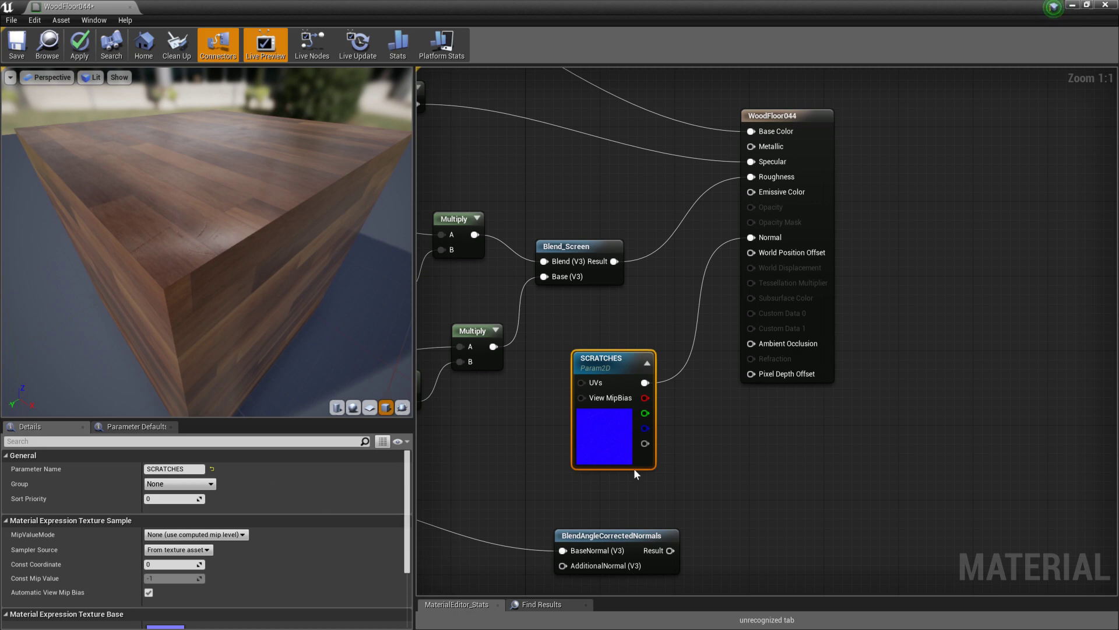
Rewire SCRATCHES into AdditionalNormal and feed the blend Result into the material Normal
right_drag(634, 467, 886, 278)
drag(864, 164, 816, 376)
right_drag(926, 365, 687, 394)
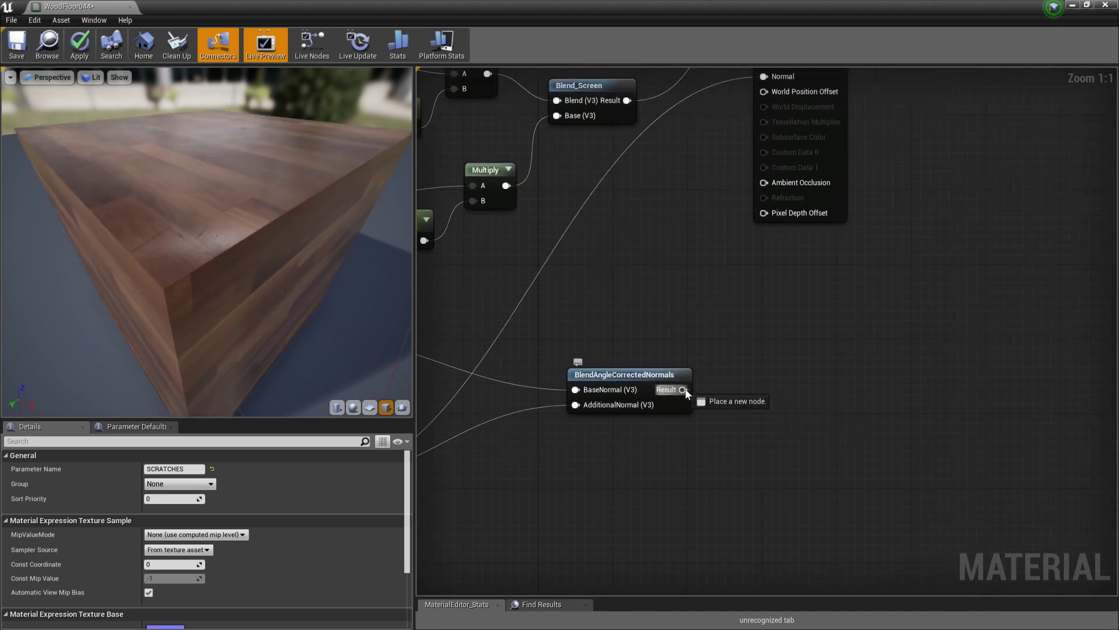
drag(686, 394, 763, 296)
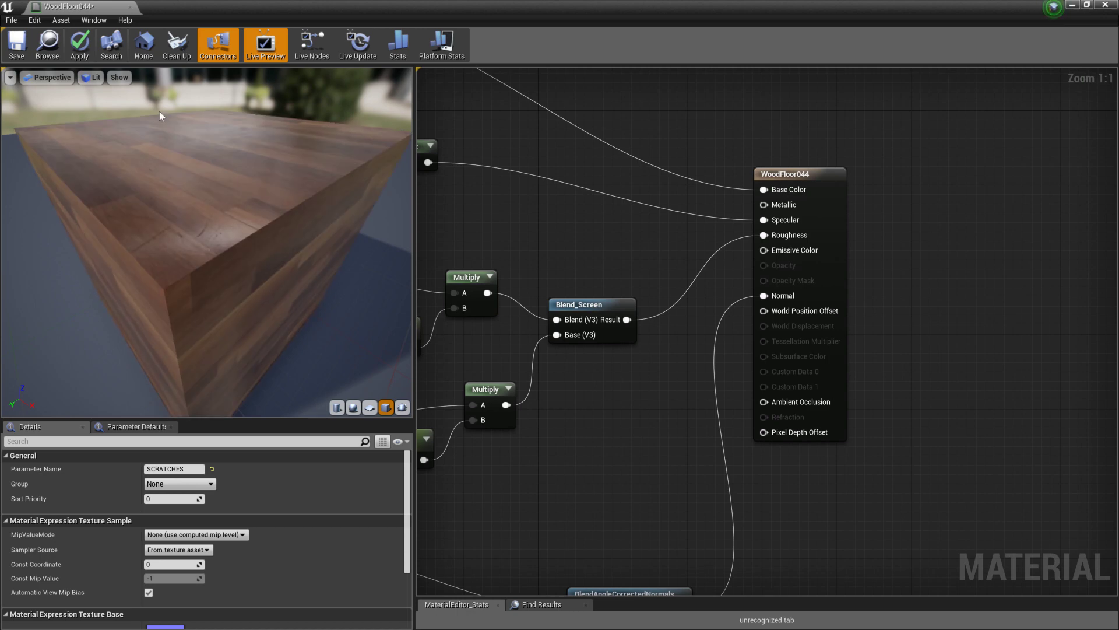
right_drag(539, 491, 775, 248)
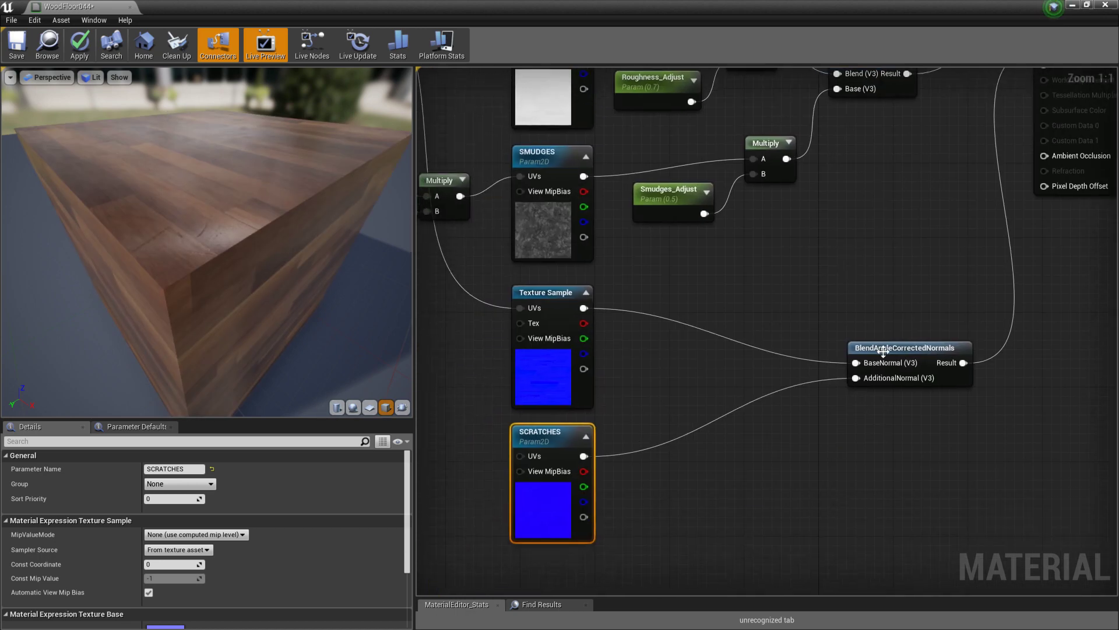
click(879, 350)
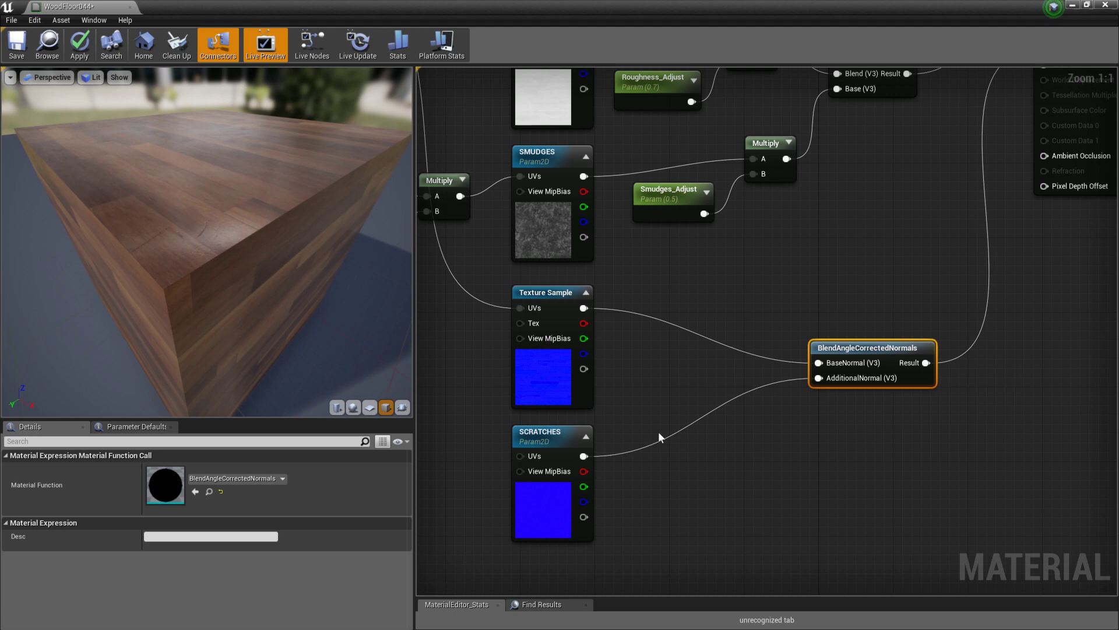
scroll(658, 429, down, 7)
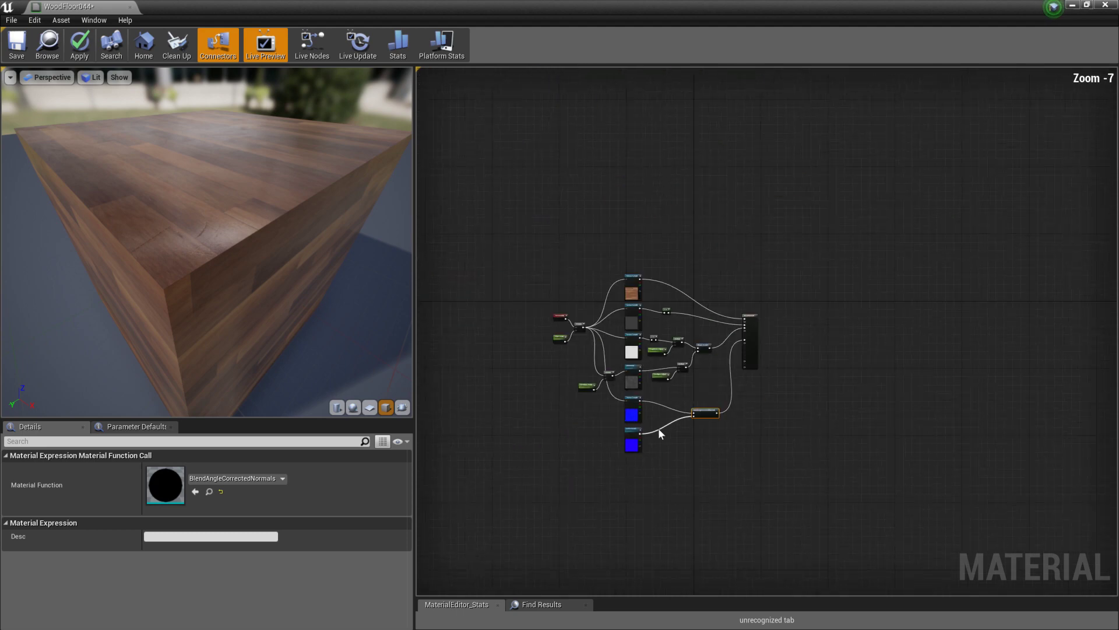
scroll(659, 429, up, 4)
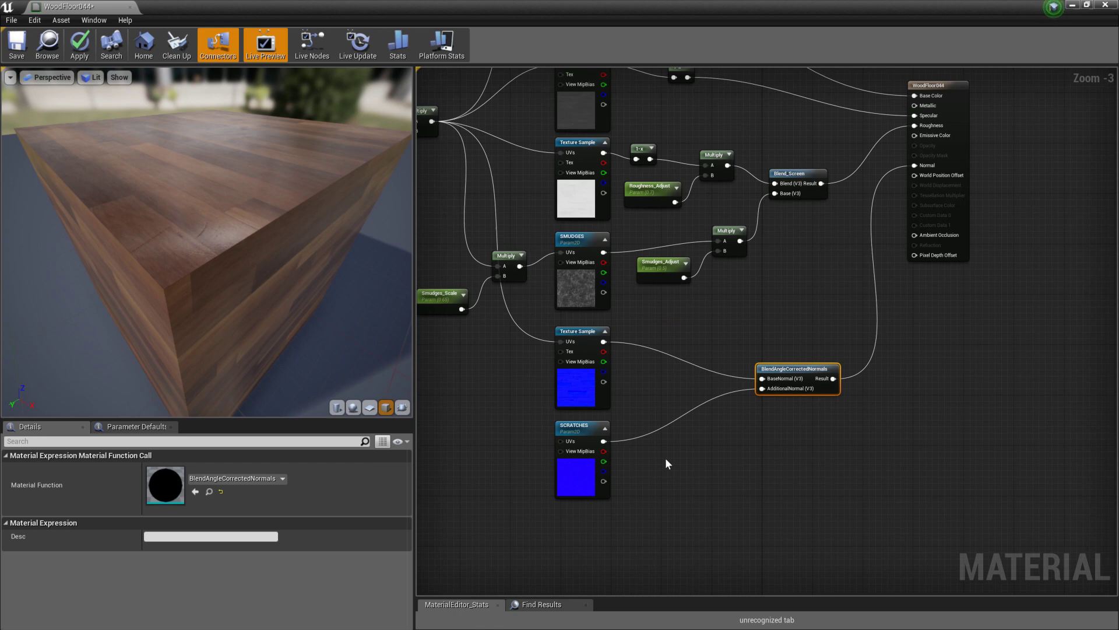
right_drag(589, 373, 689, 382)
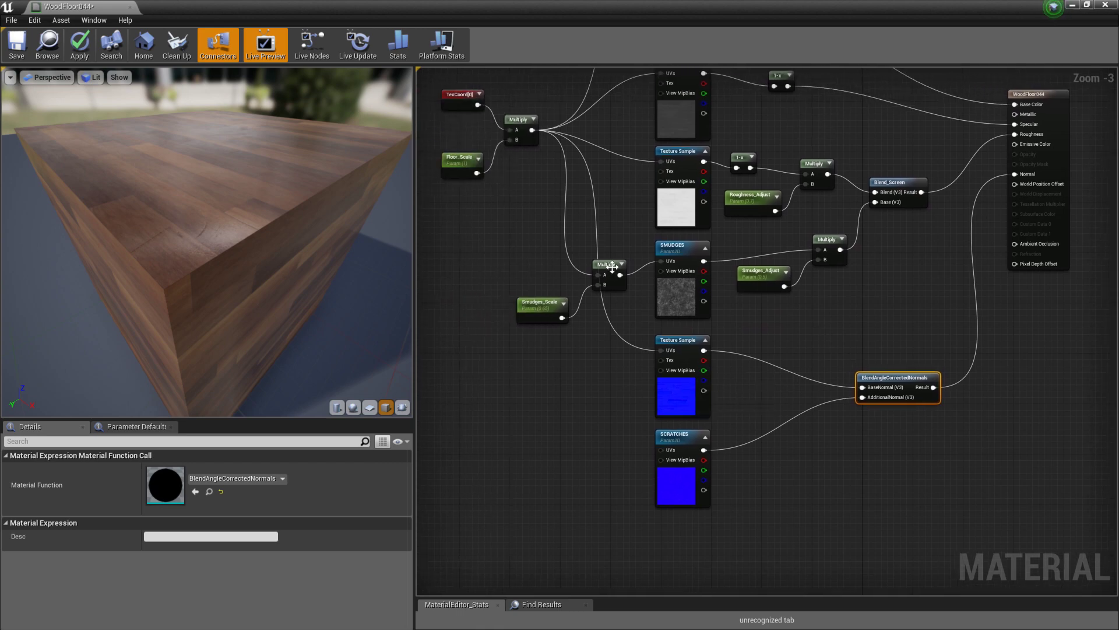
Duplicate Smudges_Scale and its Multiply, routing texture coordinates through the copy into SCRATCHES
click(543, 301)
ctrl+click(606, 265)
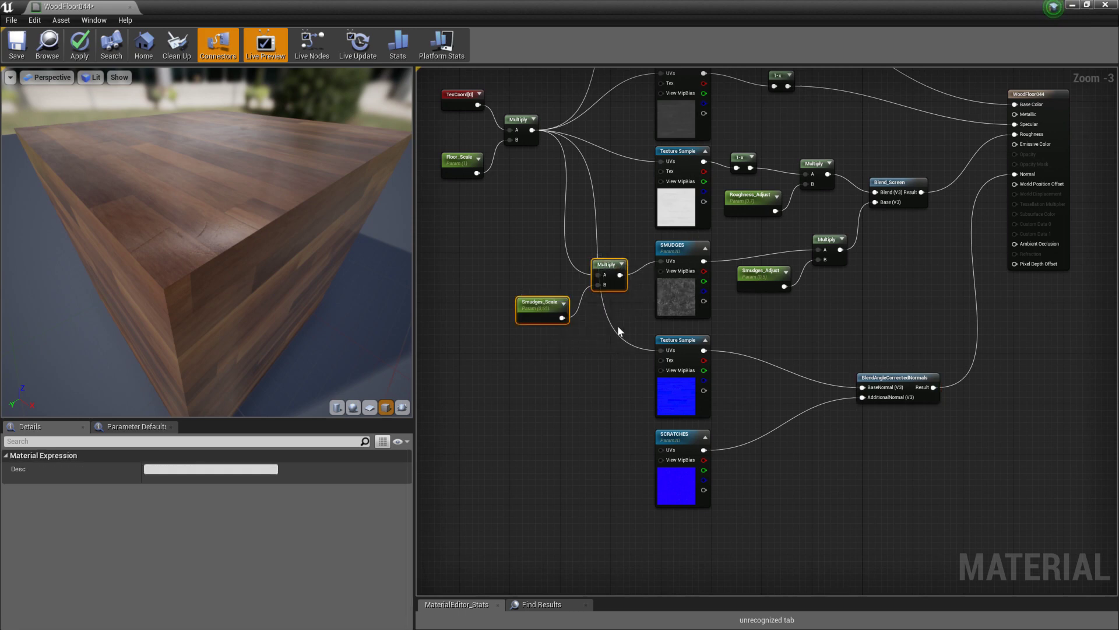
key(ctrl+w)
drag(619, 320, 549, 499)
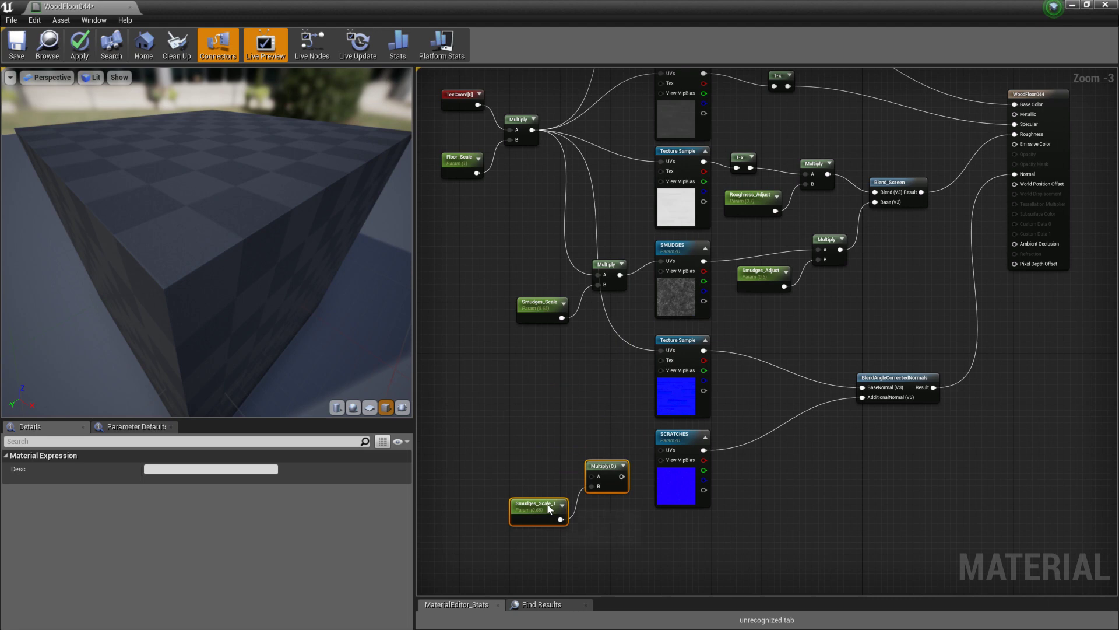
drag(532, 130, 661, 450)
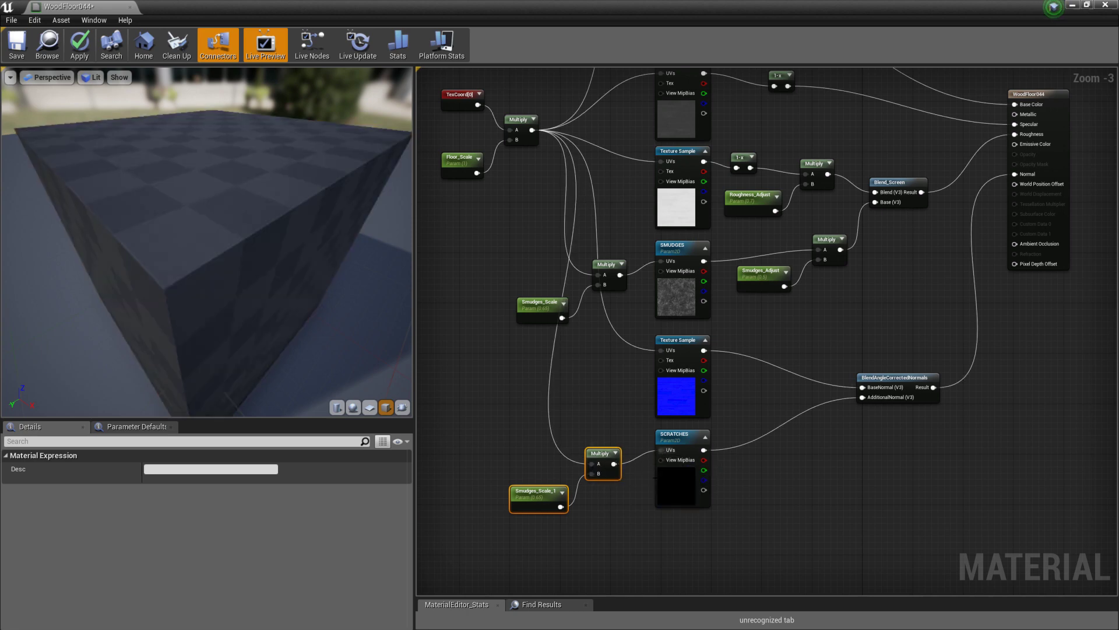
Rename the copied Smudges_Scale_1 parameter to Scratches_Scale
click(536, 497)
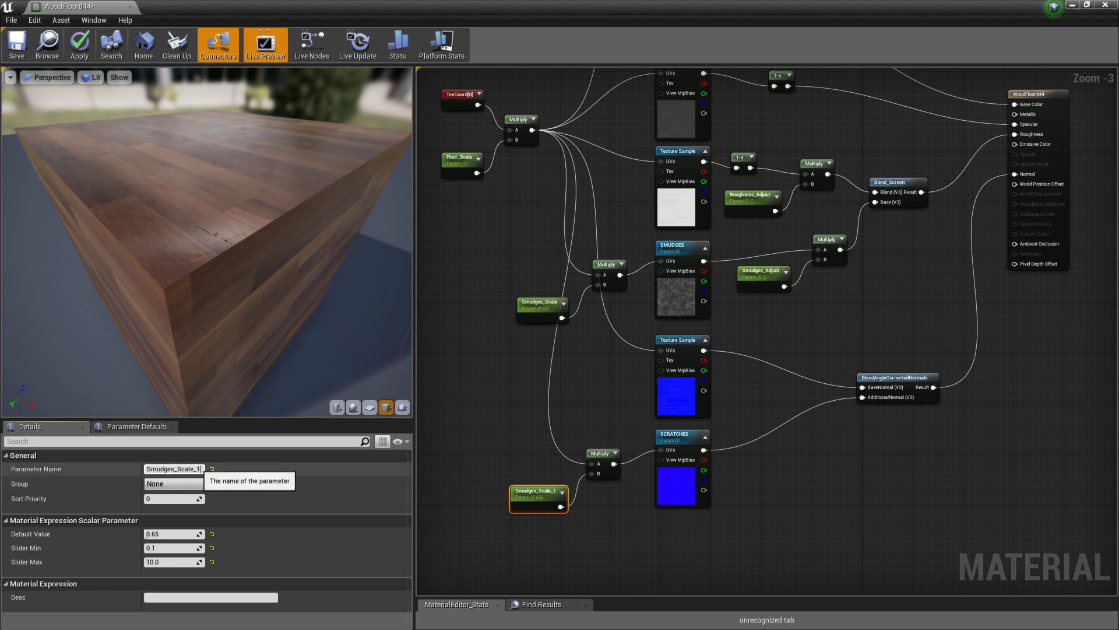
click(200, 469)
key(BackSpace)
key(BackSpace)
drag(175, 469, 124, 475)
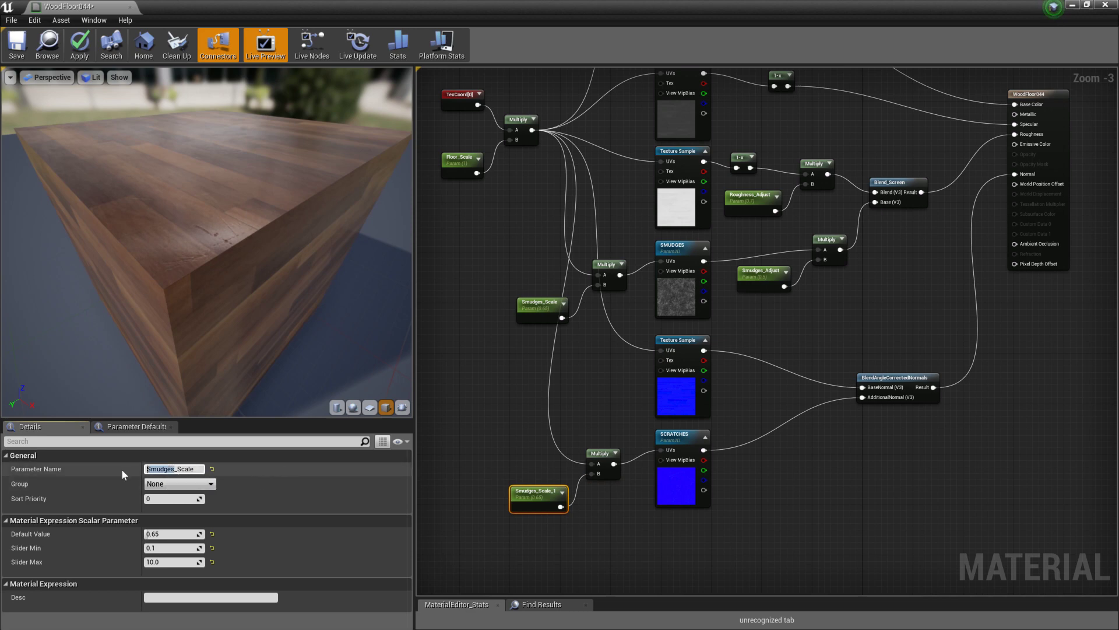
text(Scratches)
key(Return)
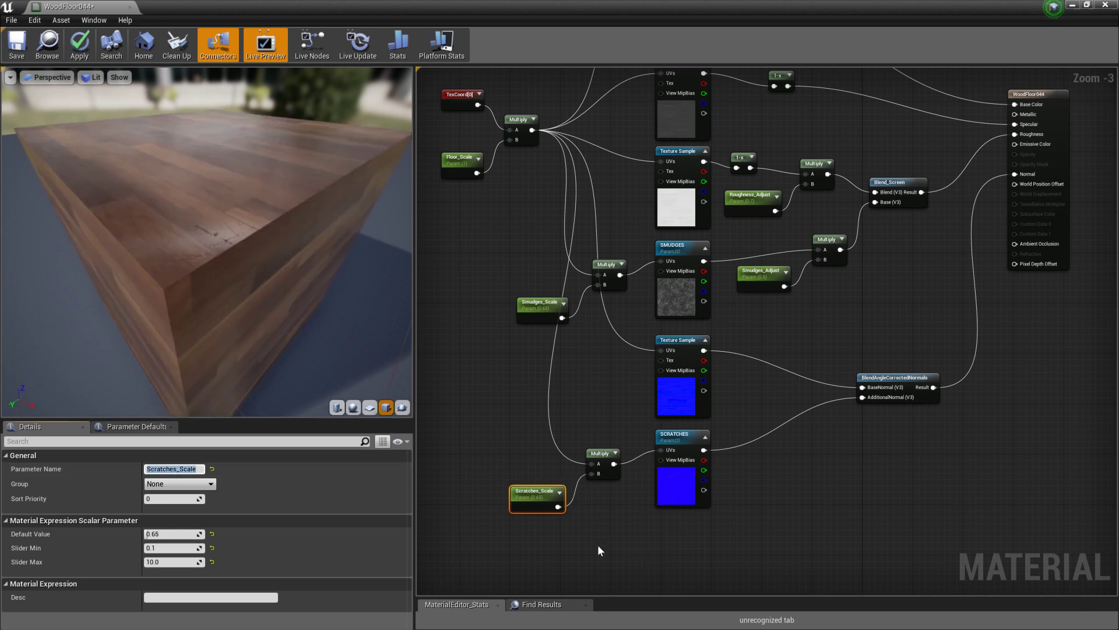
right_drag(546, 432, 587, 340)
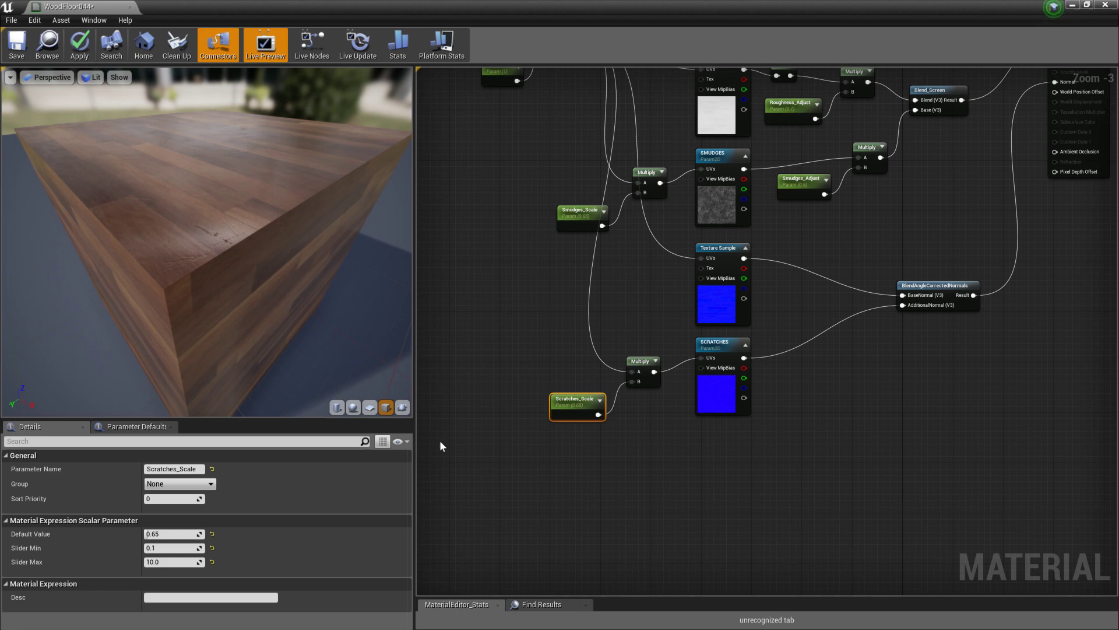
Set Scratches_Scale default value to 5 and slider minimum to 1, checking the preview
click(173, 533)
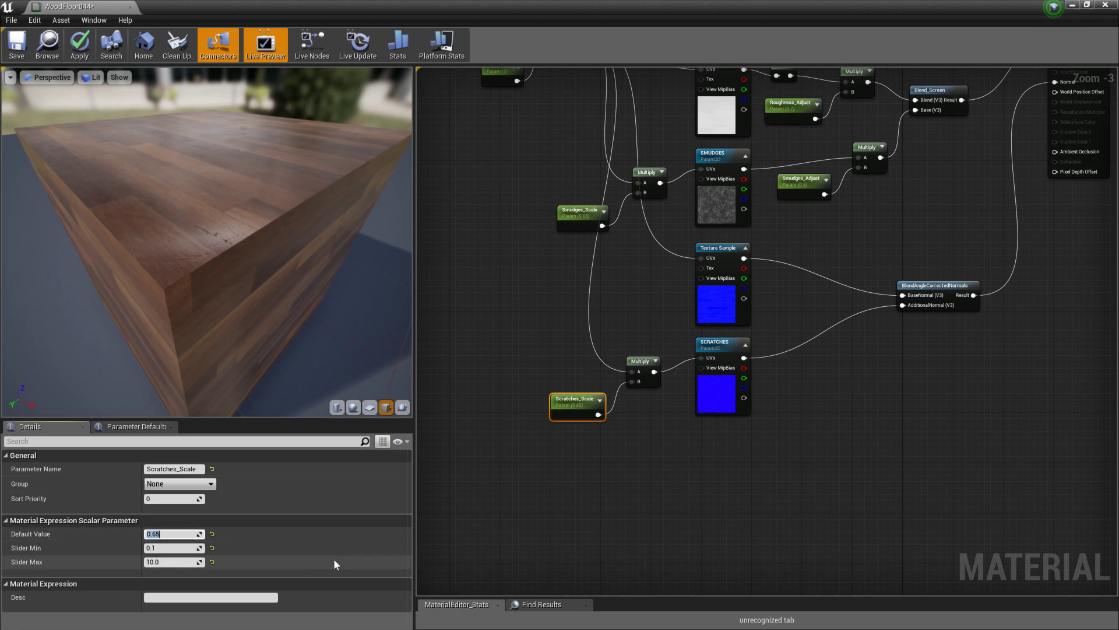
text(5)
key(Tab)
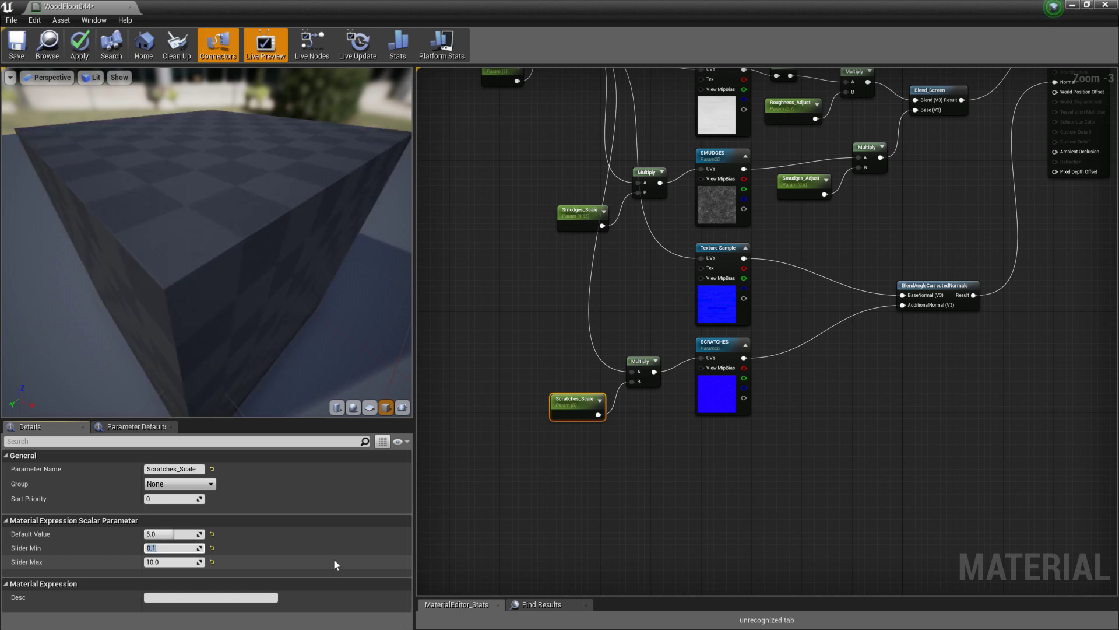
text(1)
key(Return)
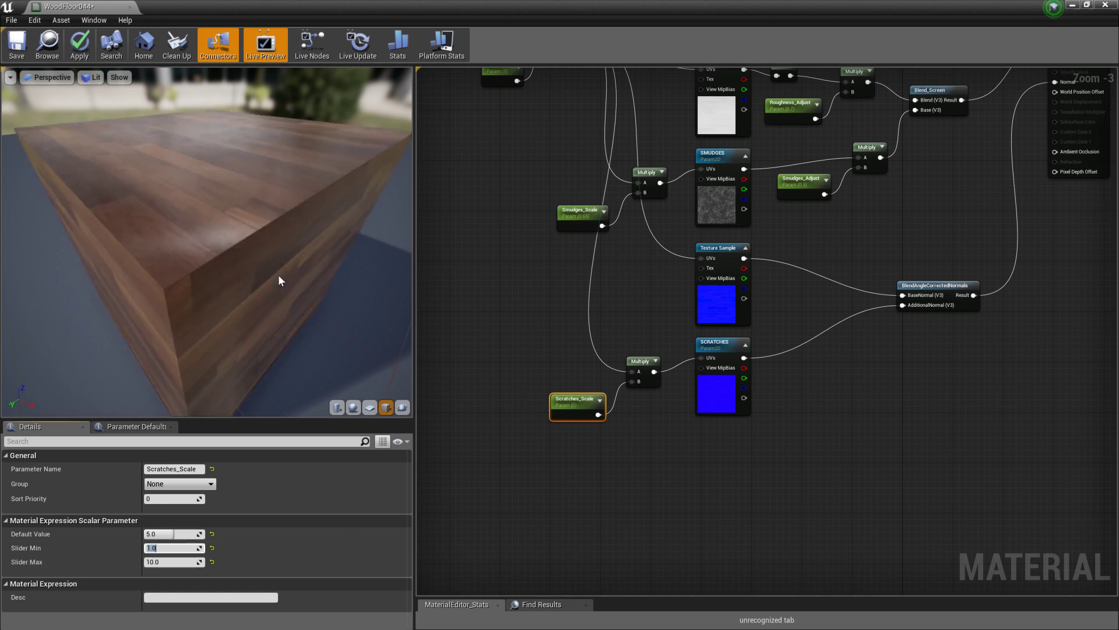
drag(327, 281, 338, 257)
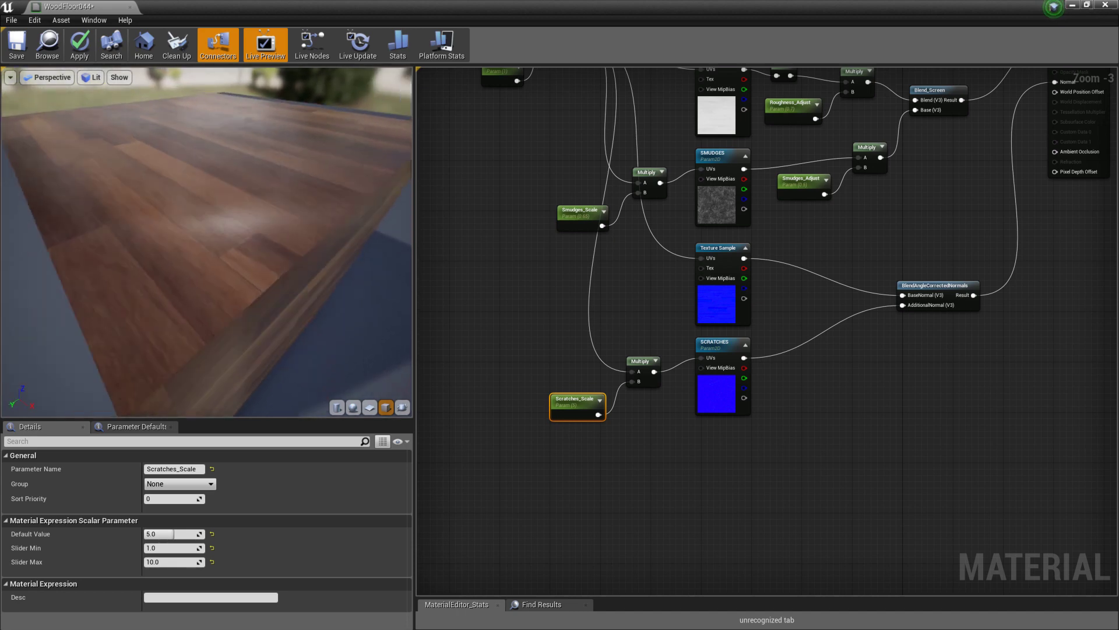
Lower the Scratches_Scale default value to 0.5 and inspect the finer scratches
click(161, 533)
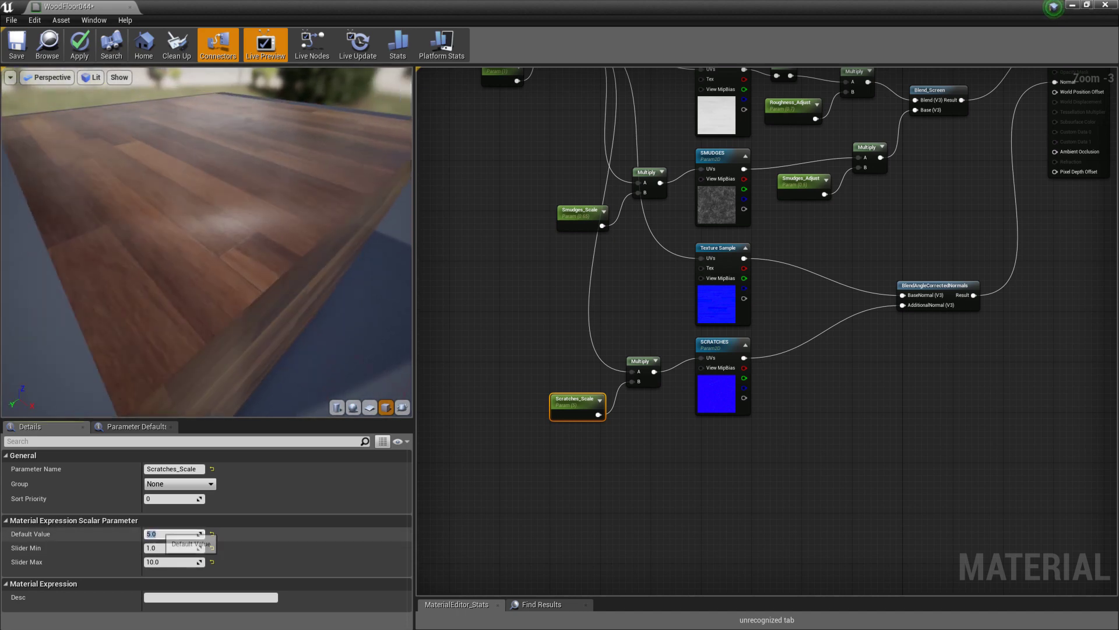
text(.5)
key(Return)
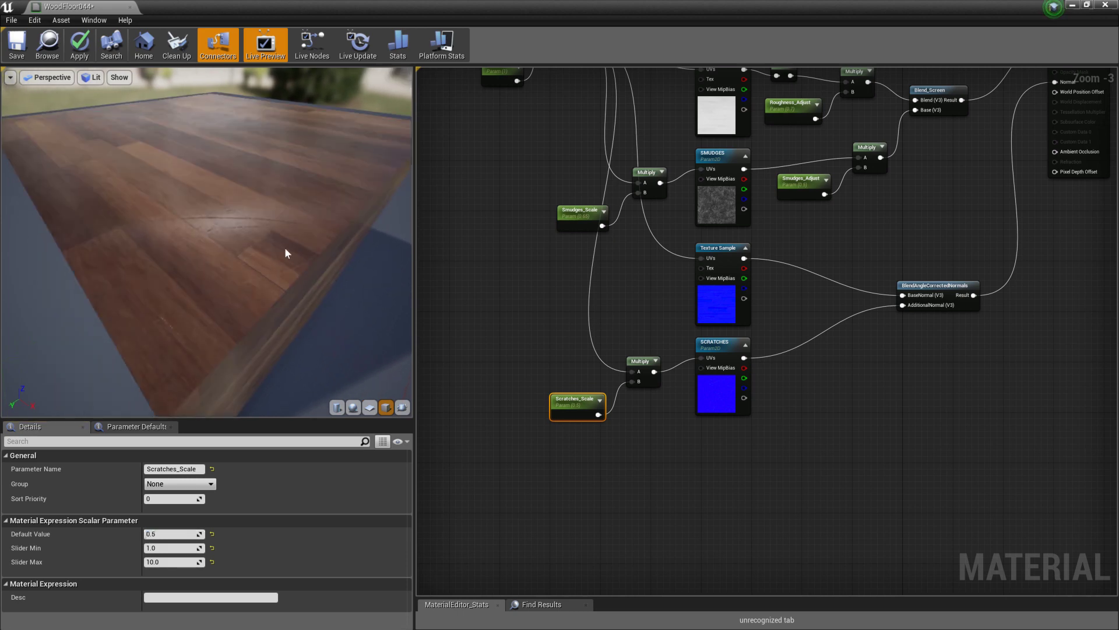
drag(285, 247, 239, 270)
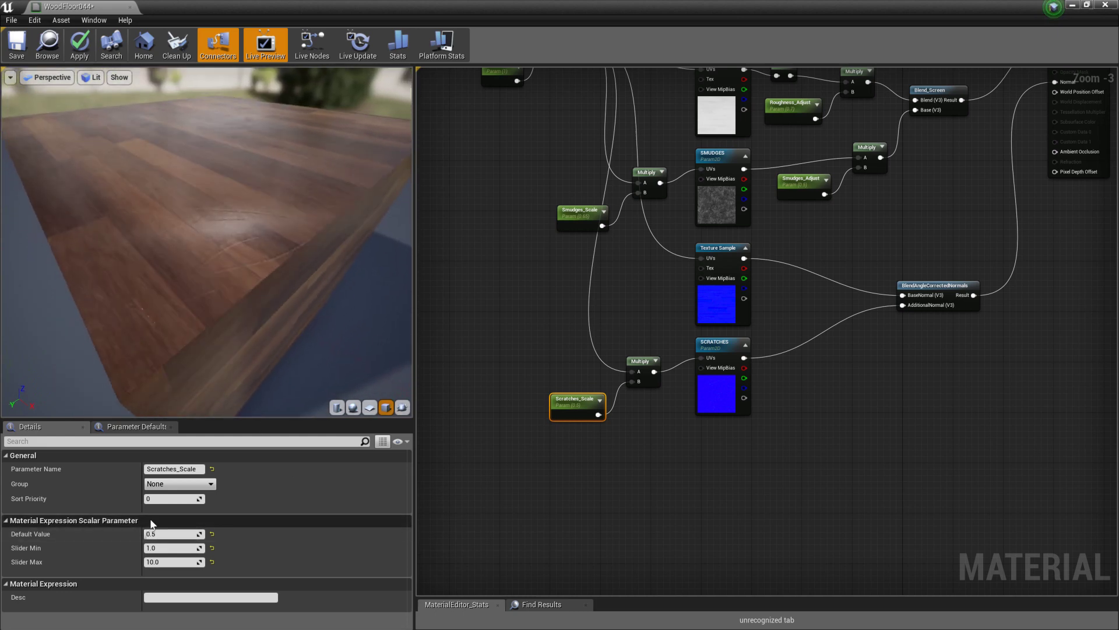
right_drag(958, 386, 783, 413)
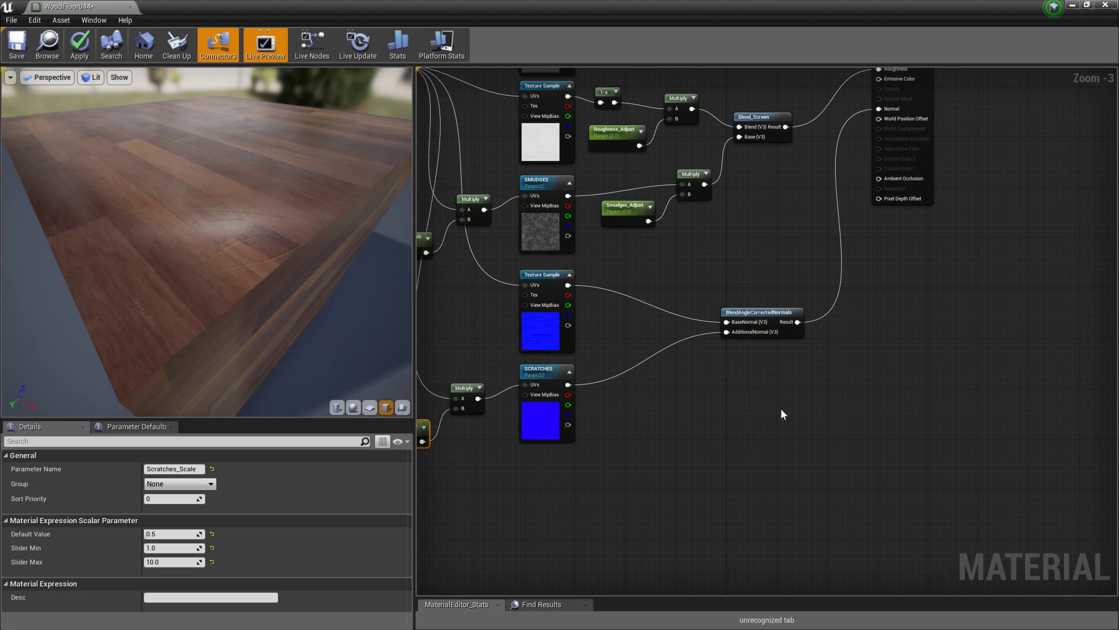
Add a new scalar parameter named Scratches_Adjust near the blend node
drag(751, 310, 800, 303)
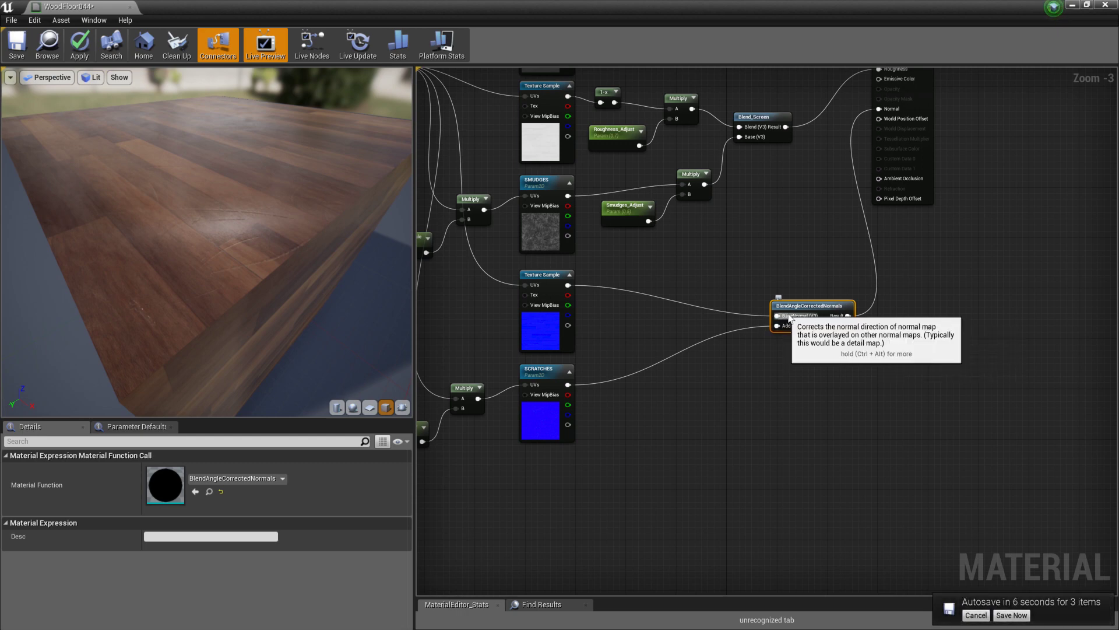
drag(802, 312, 858, 306)
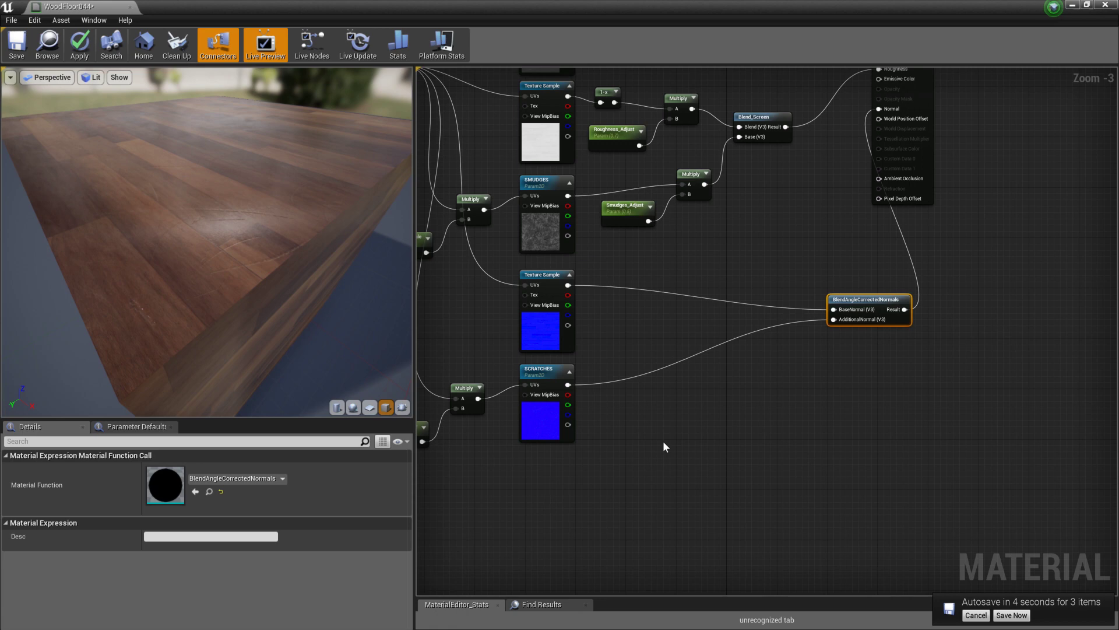
right_click(569, 473)
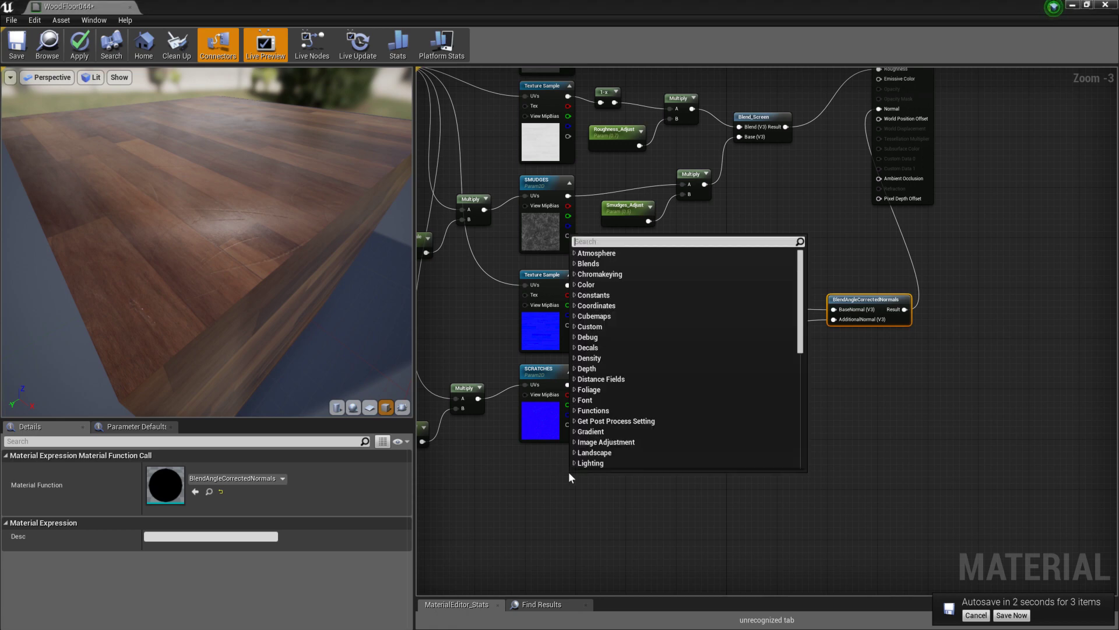
text(para)
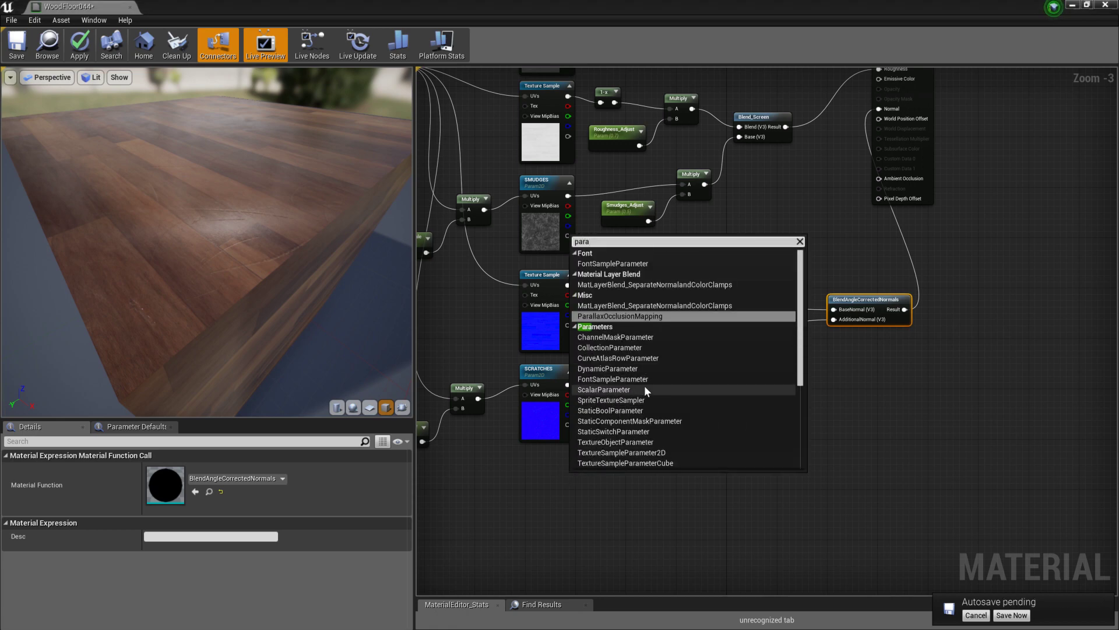
click(644, 387)
click(169, 469)
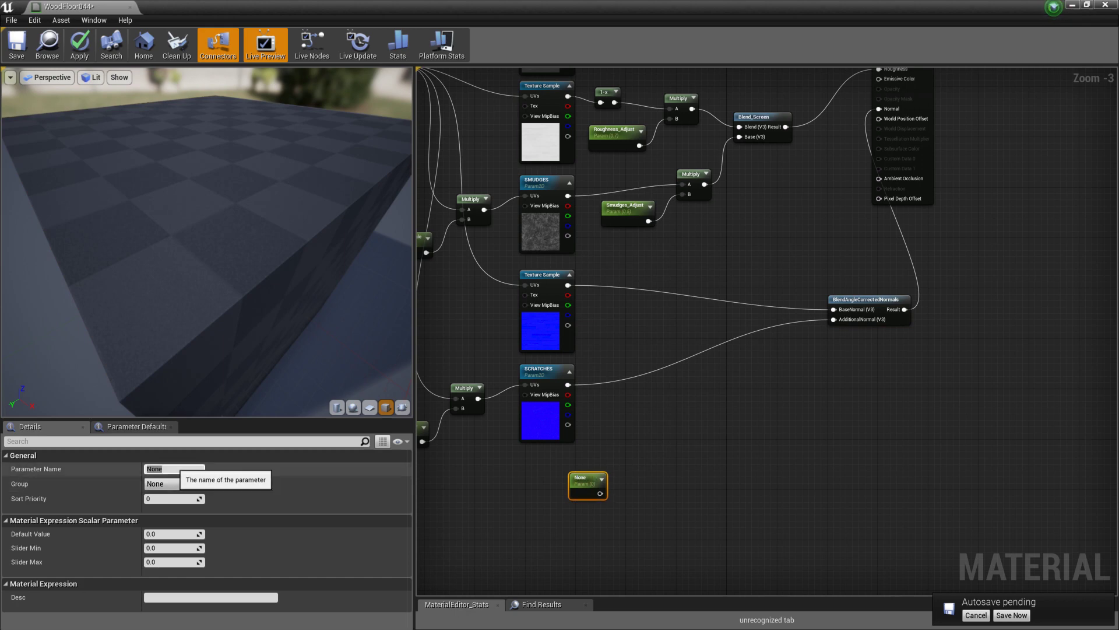
key(ctrl+v)
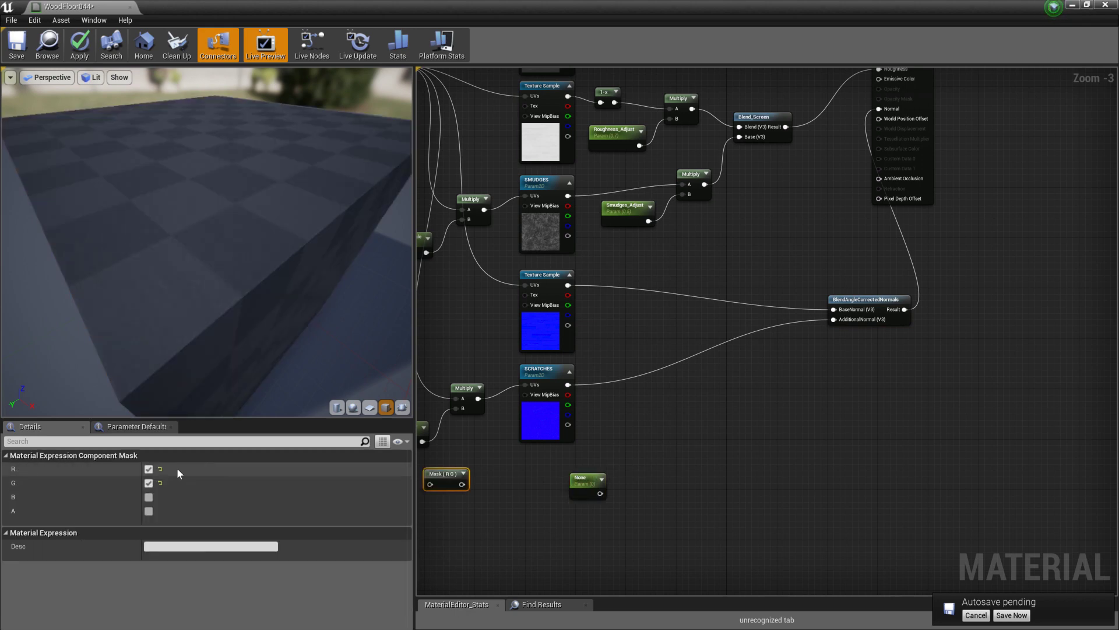
click(585, 482)
click(166, 468)
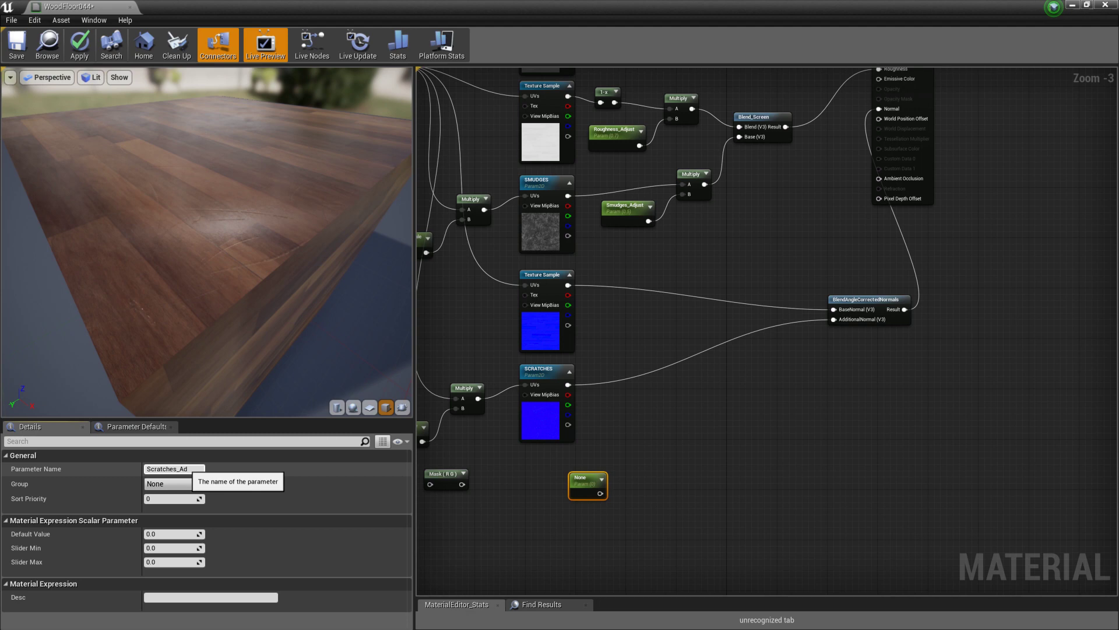
text(Scratches_Adjust)
key(Return)
Give Scratches_Adjust a default of 1 with a 0.5 to 2 slider range
click(160, 534)
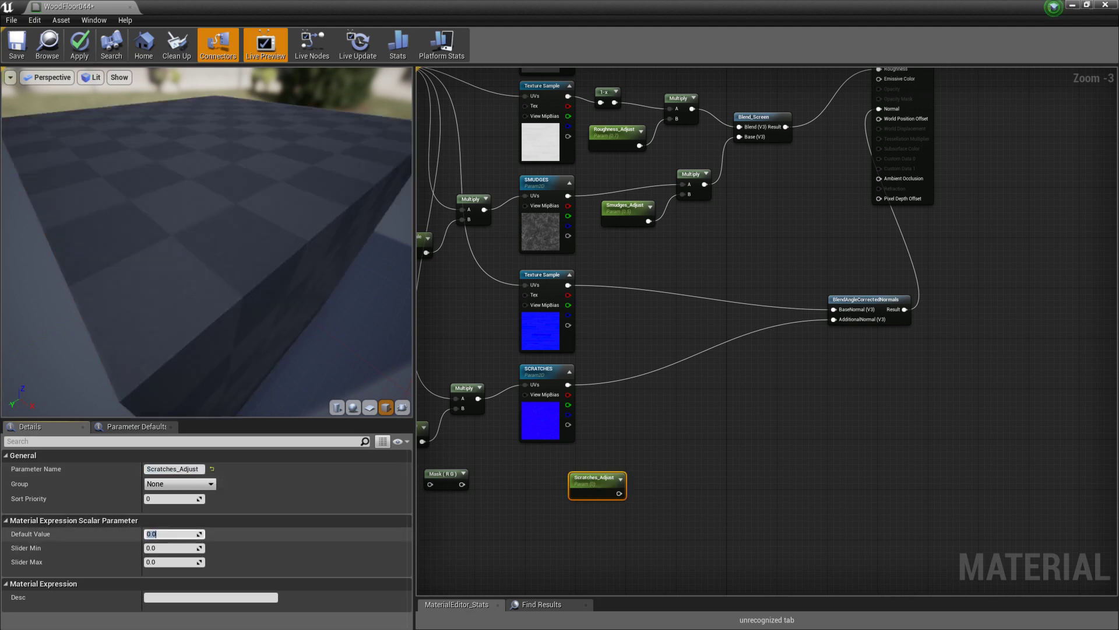
text(1)
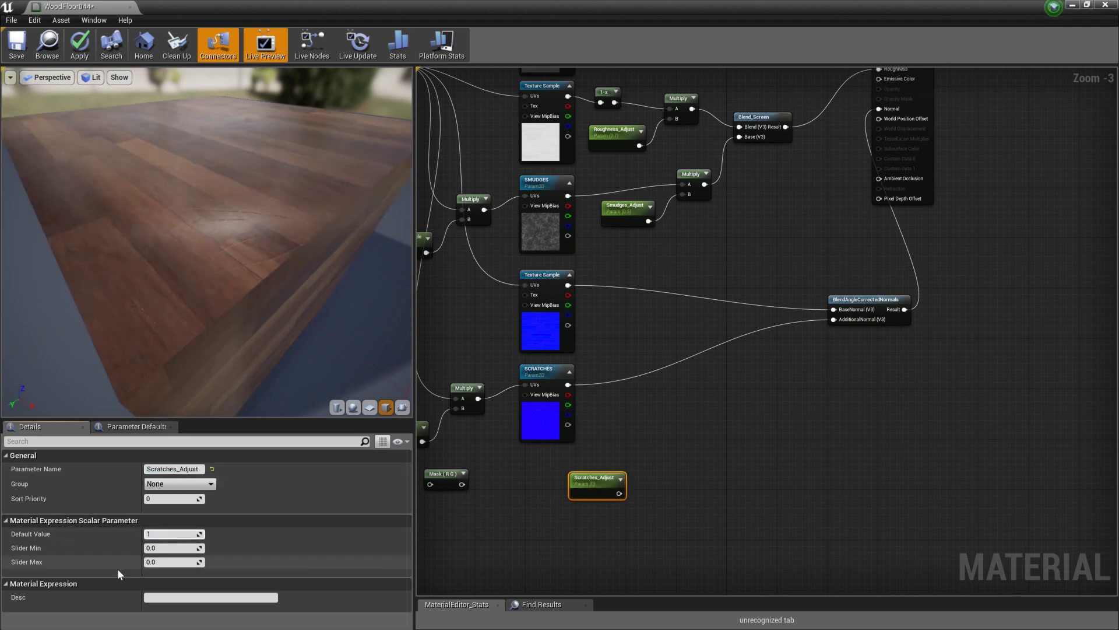
key(Tab)
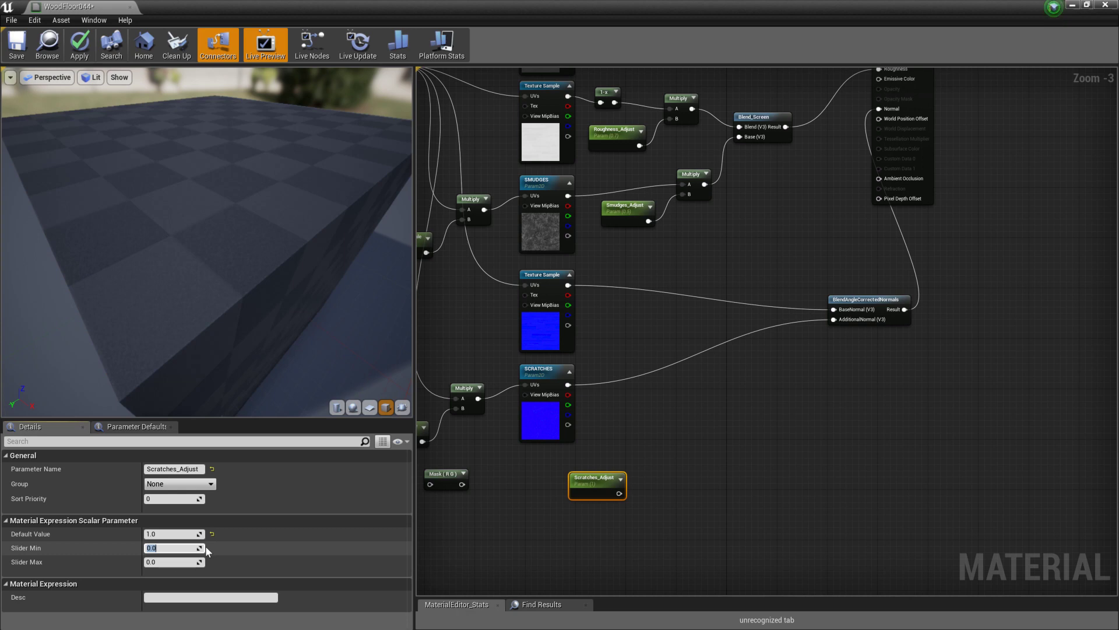
text(.5)
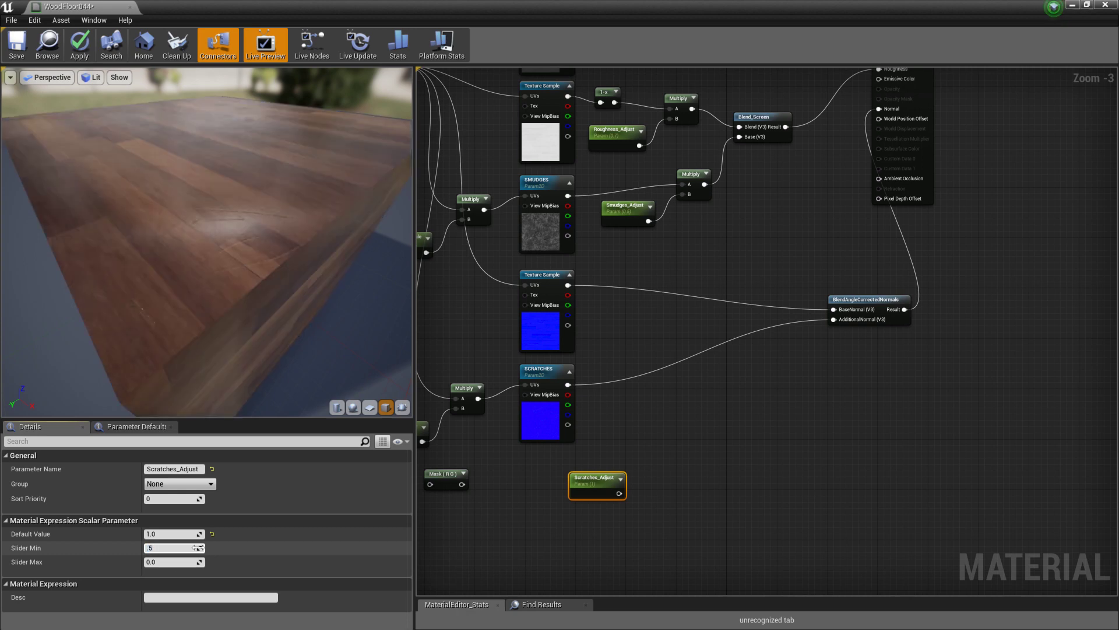
key(Tab)
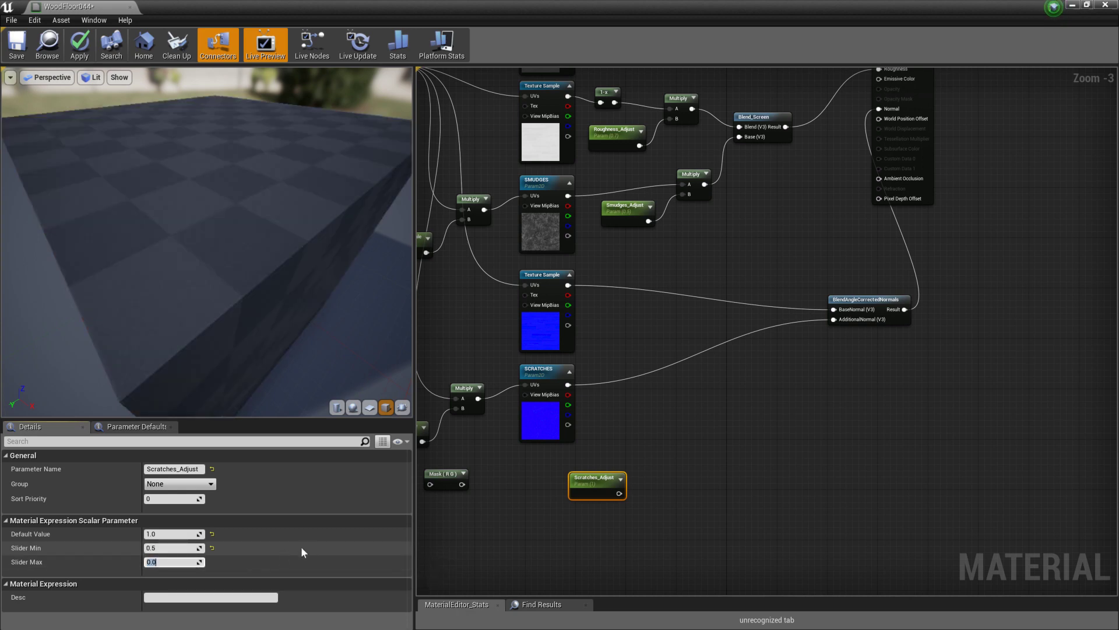
text(2)
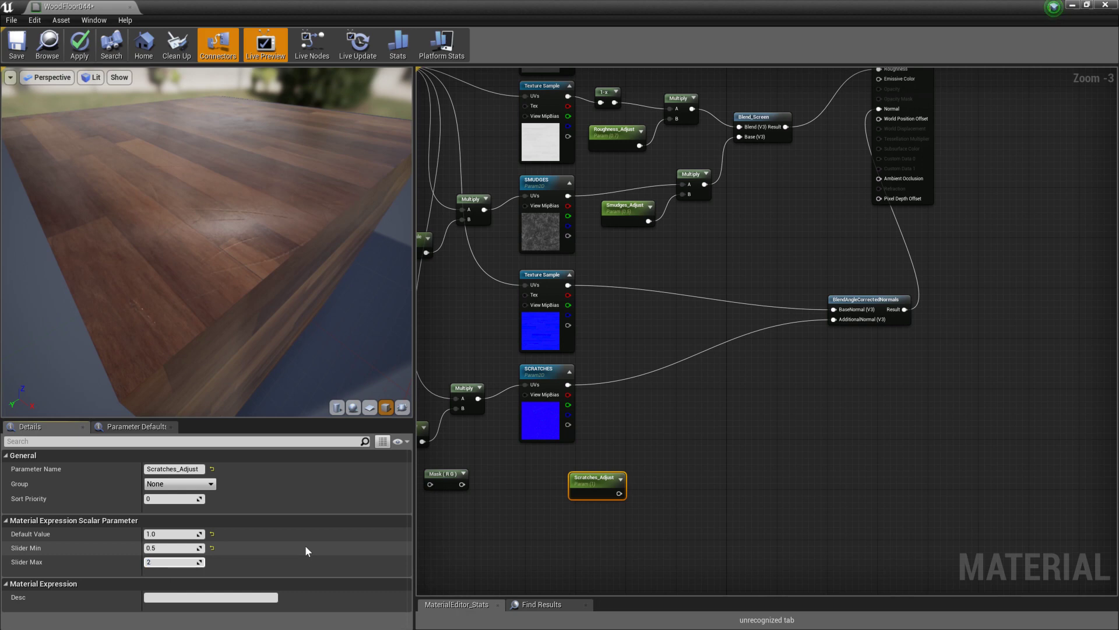
key(Return)
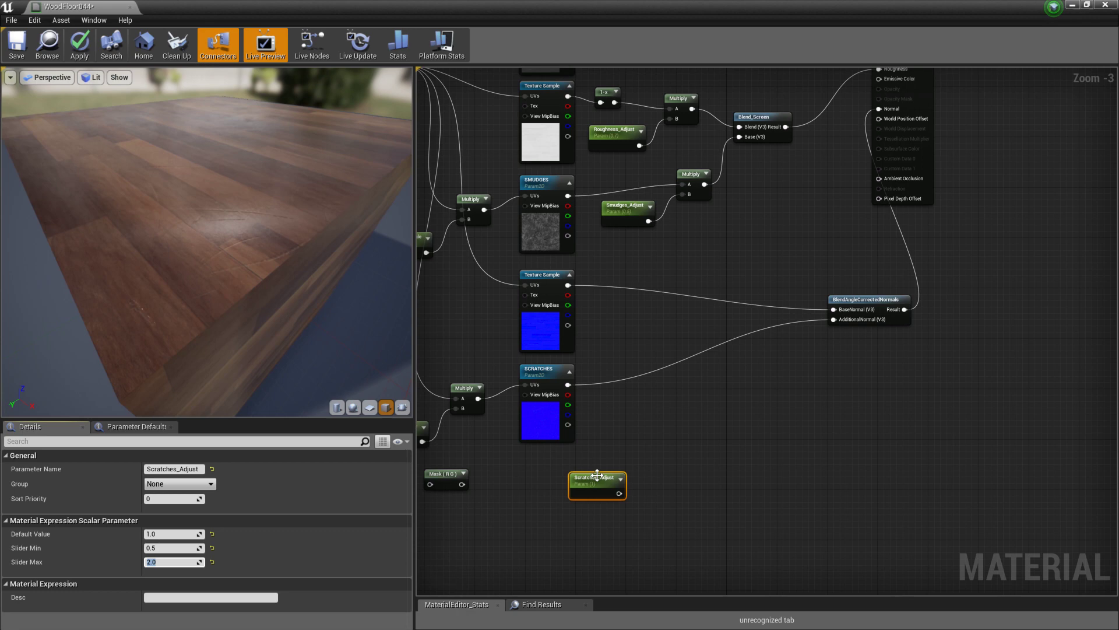
drag(597, 475, 576, 487)
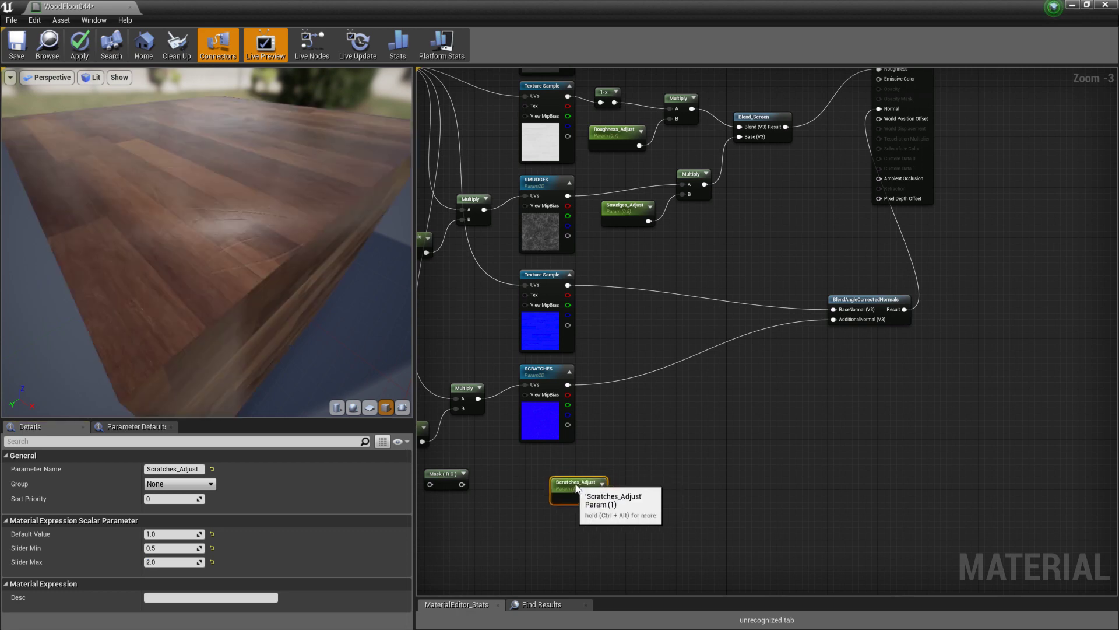
Add two Multiply nodes and two Append nodes beside the SCRATCHES texture
right_click(648, 429)
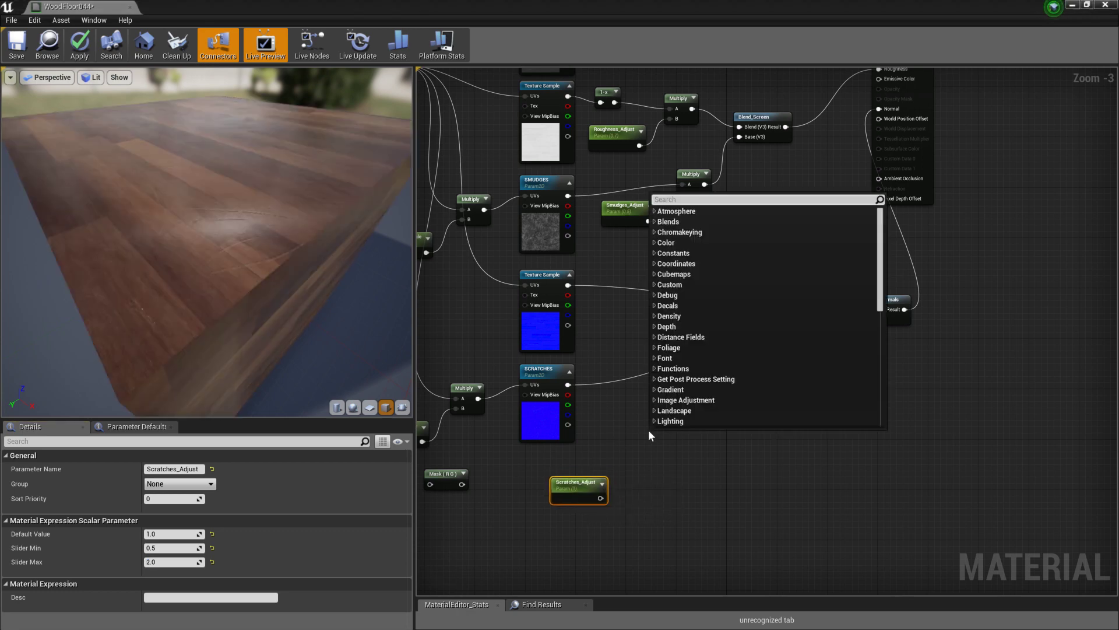
text(mul)
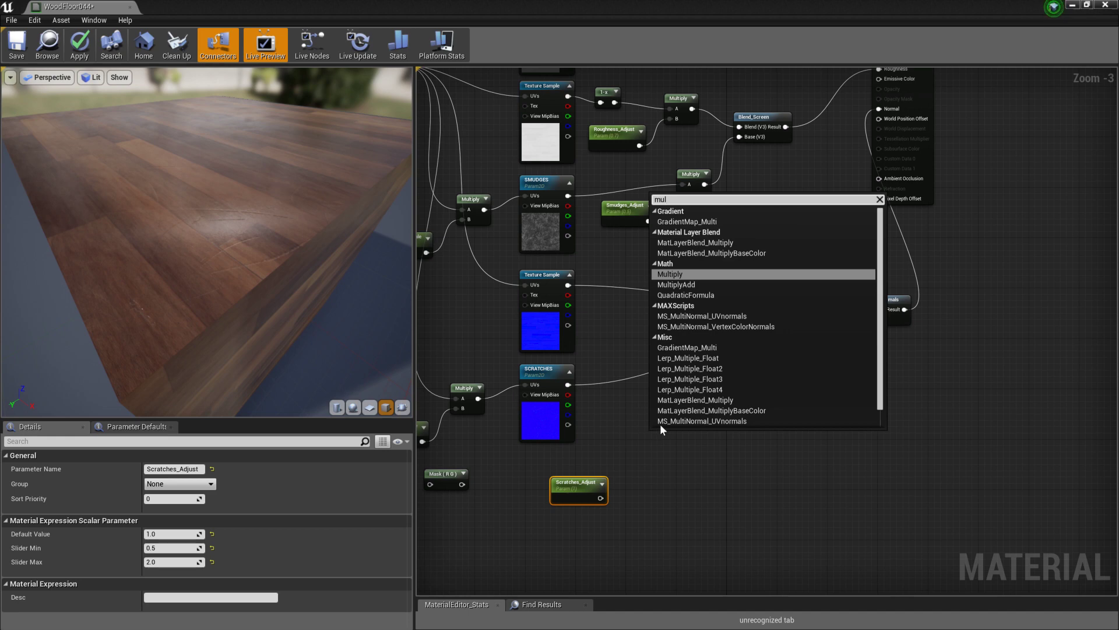
click(671, 274)
drag(670, 432, 671, 379)
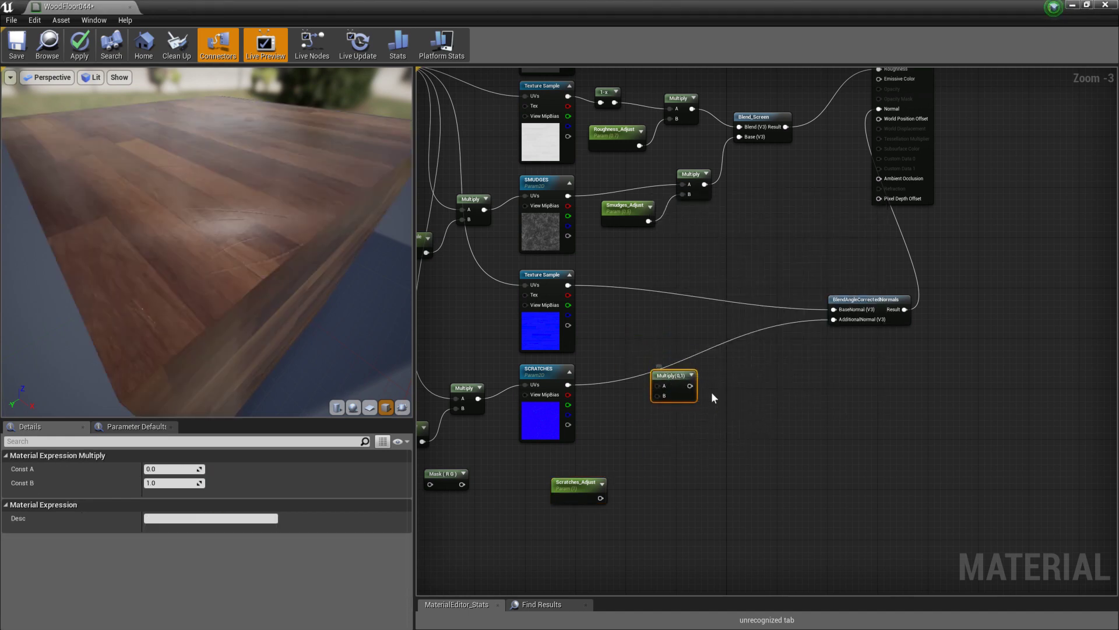
key(ctrl+w)
drag(718, 394, 668, 424)
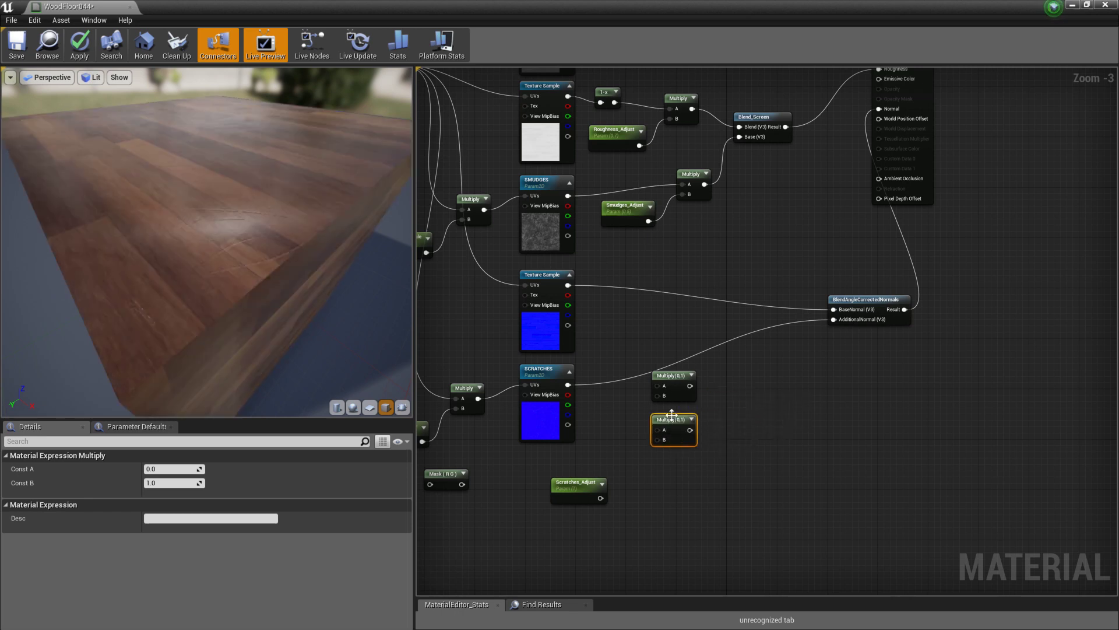
right_click(738, 384)
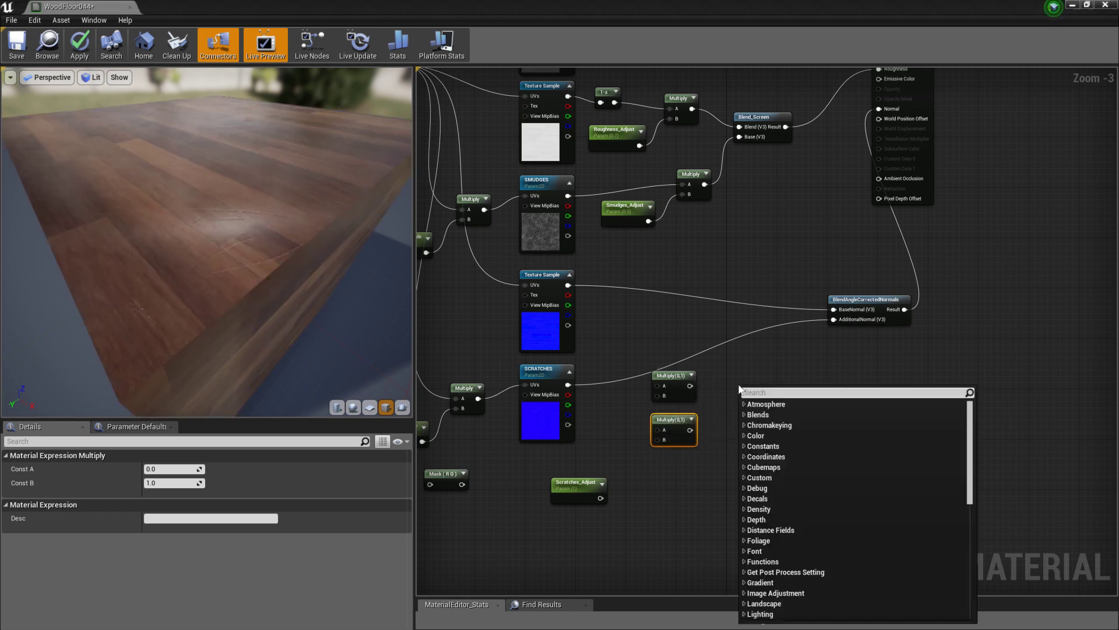
text(appe)
click(778, 414)
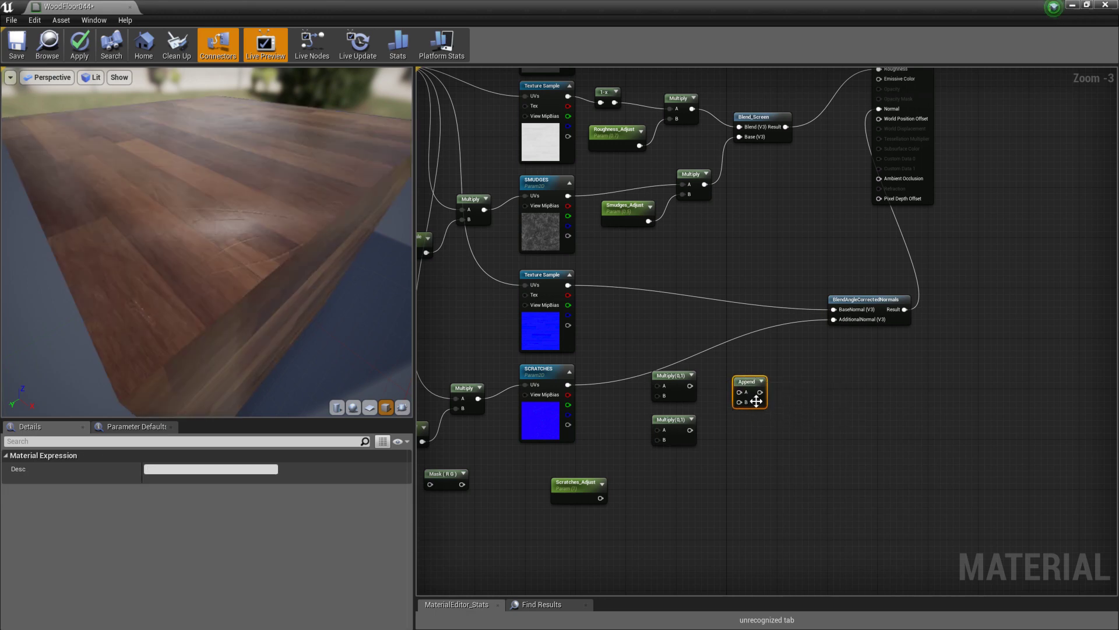
key(ctrl+w)
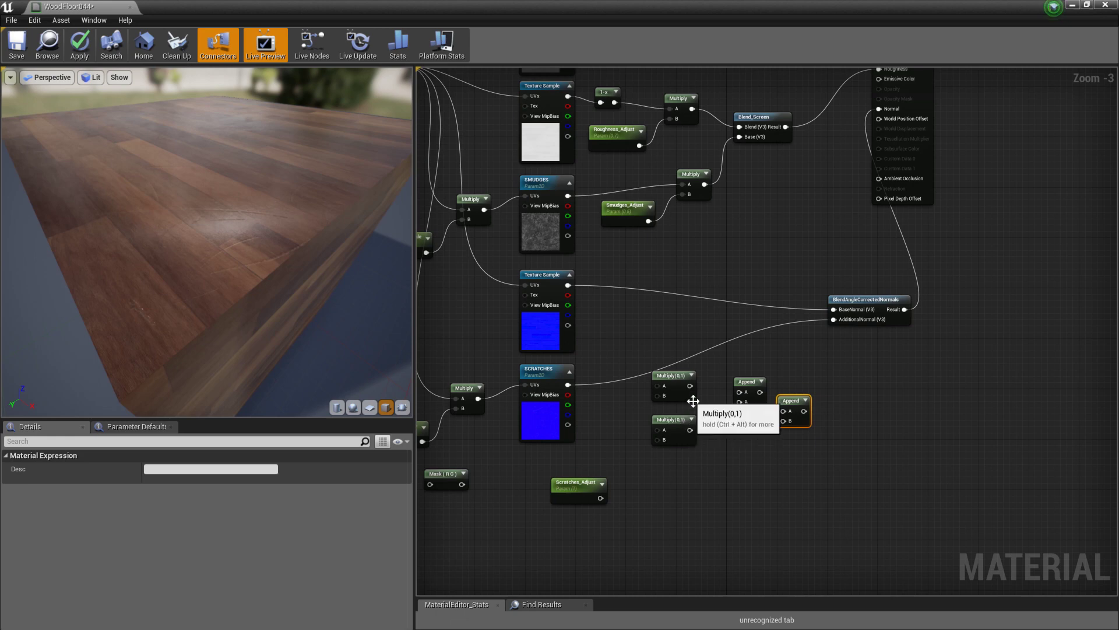
Multiply SCRATCHES R and G, append them with B, and feed AdditionalNormal
drag(565, 395, 658, 395)
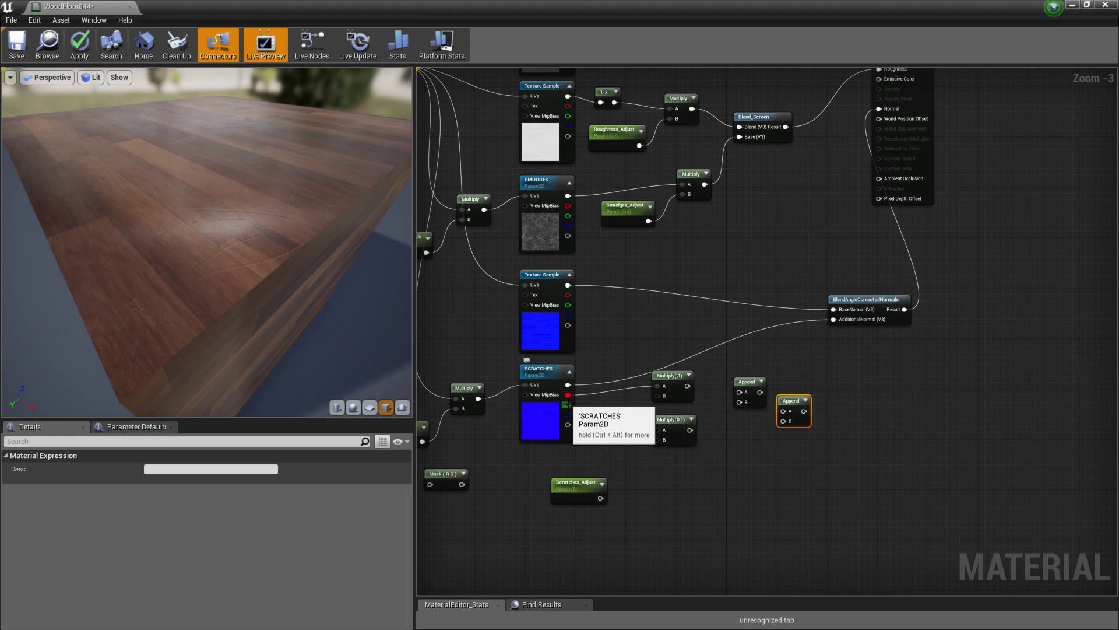
drag(566, 404, 662, 429)
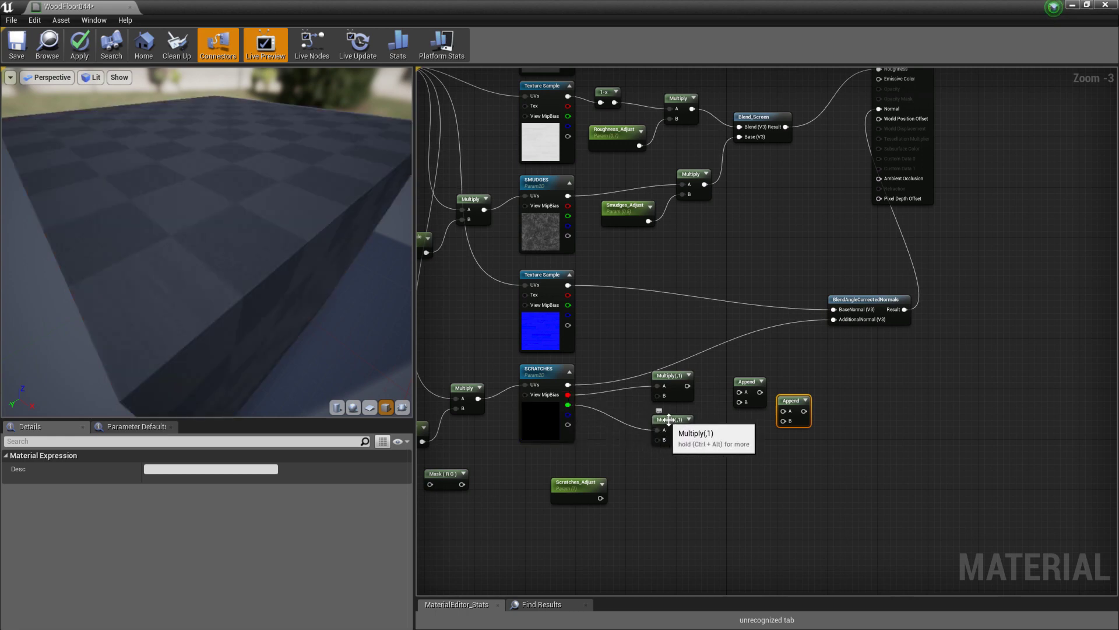
click(668, 420)
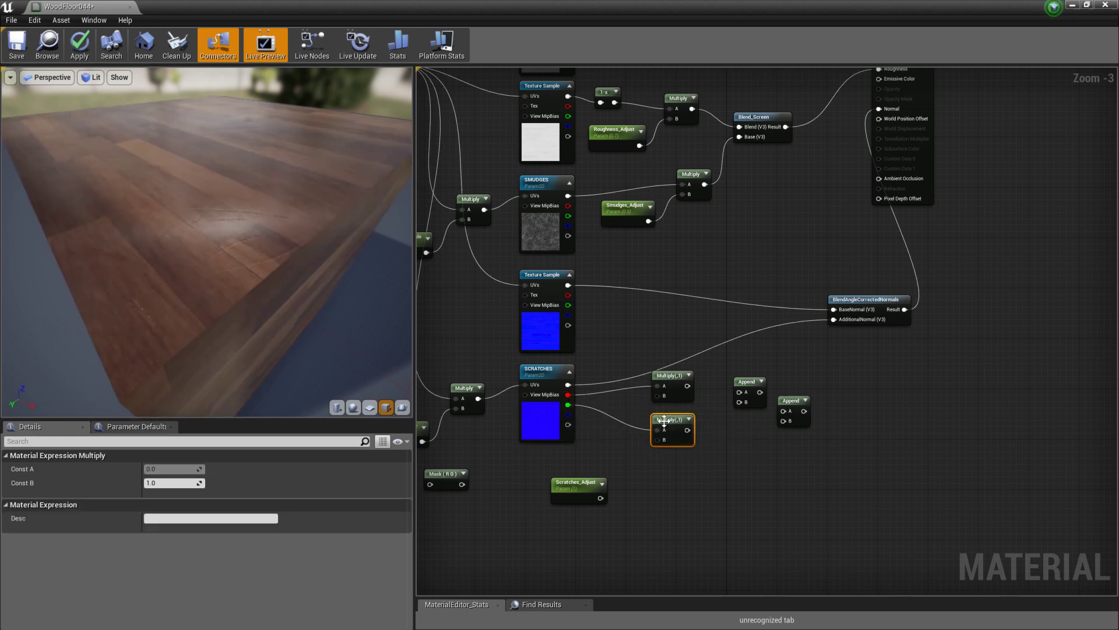
drag(687, 385, 739, 392)
drag(688, 430, 802, 410)
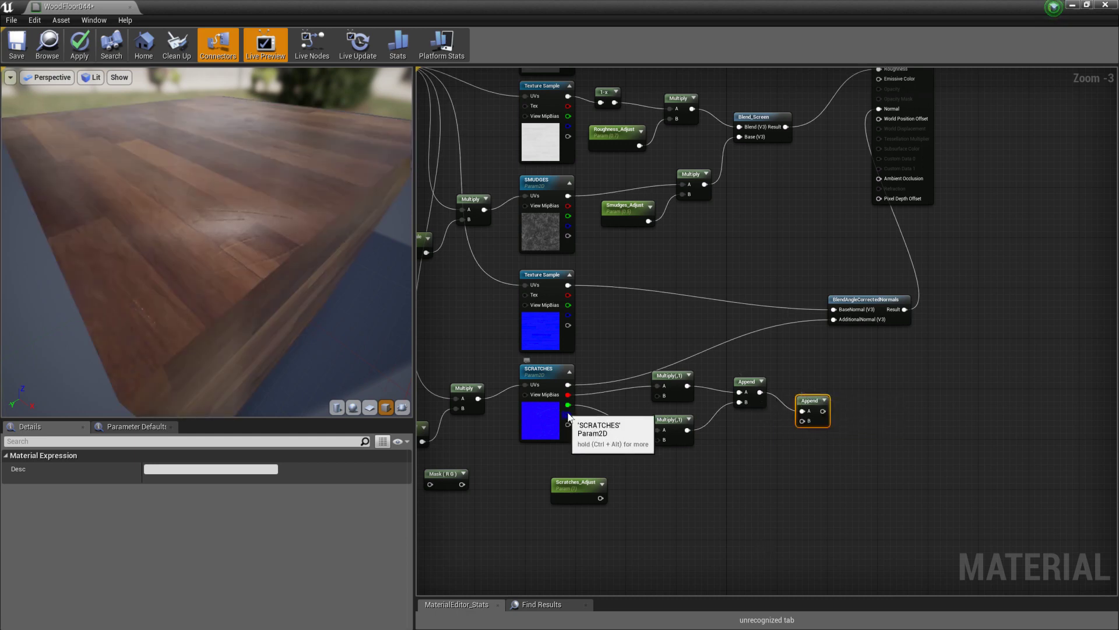
drag(567, 414, 799, 395)
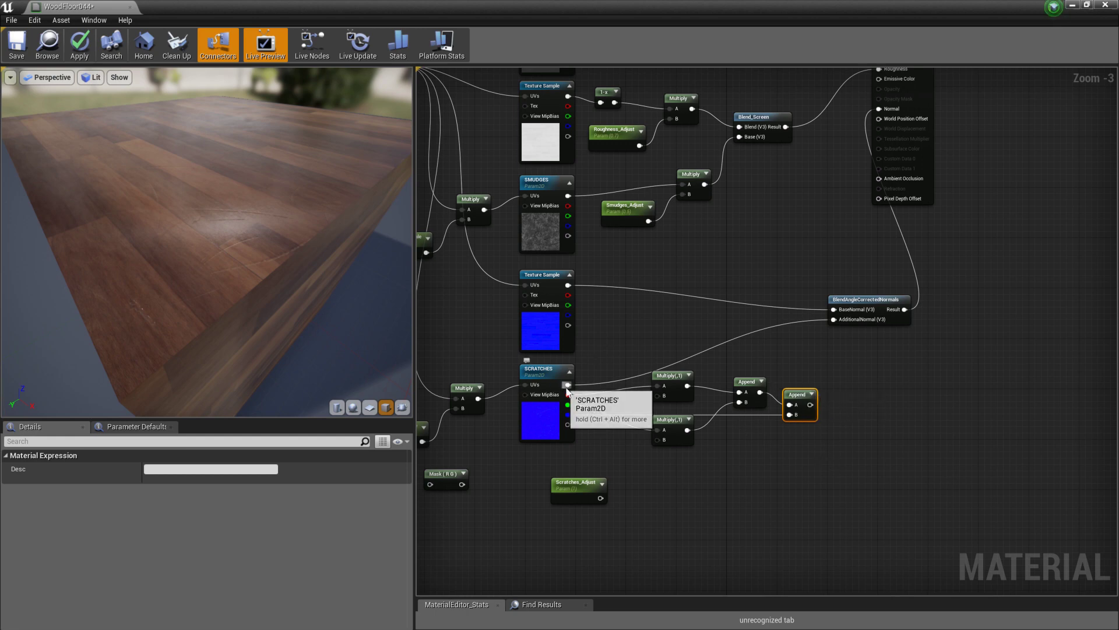
drag(568, 384, 640, 349)
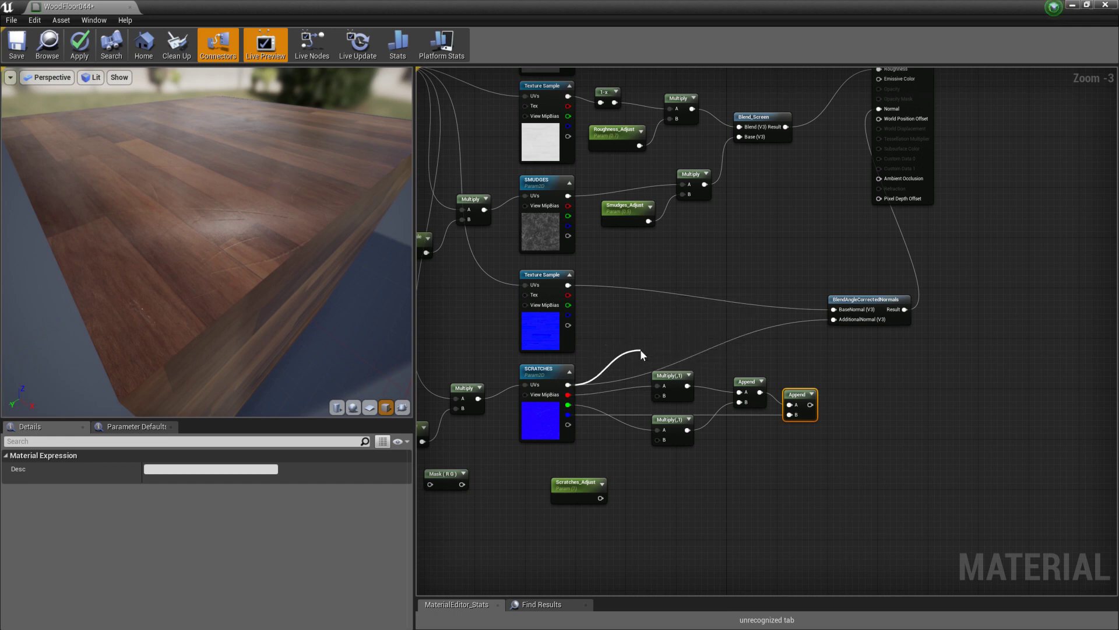
click(784, 314)
drag(810, 404, 834, 319)
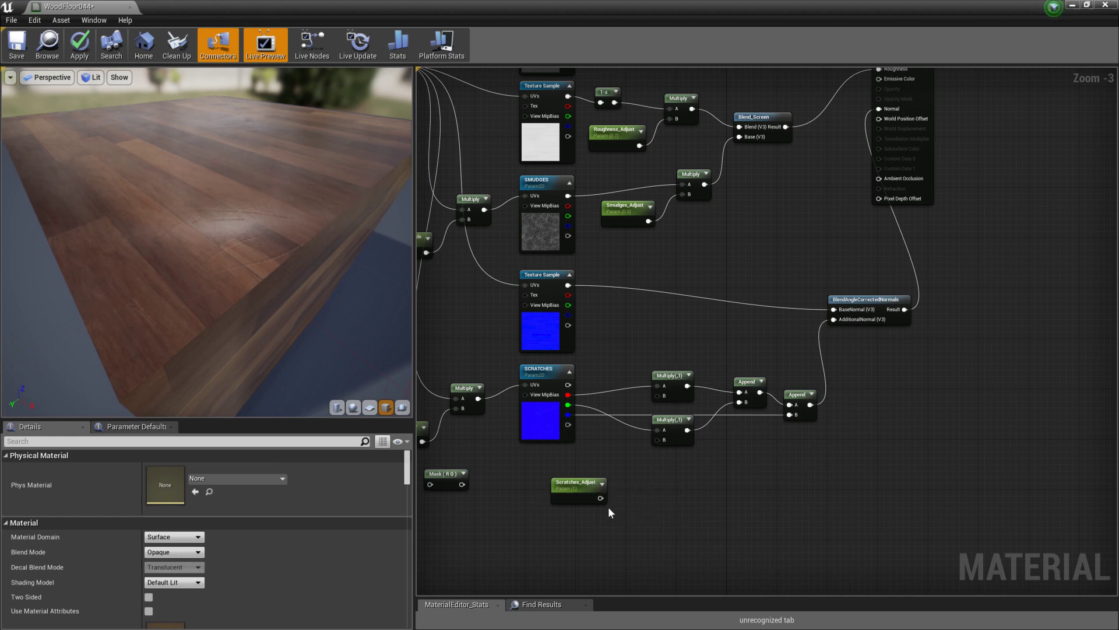
Connect Scratches_Adjust to both Multiply B inputs and raise its default to 5
drag(601, 498, 658, 396)
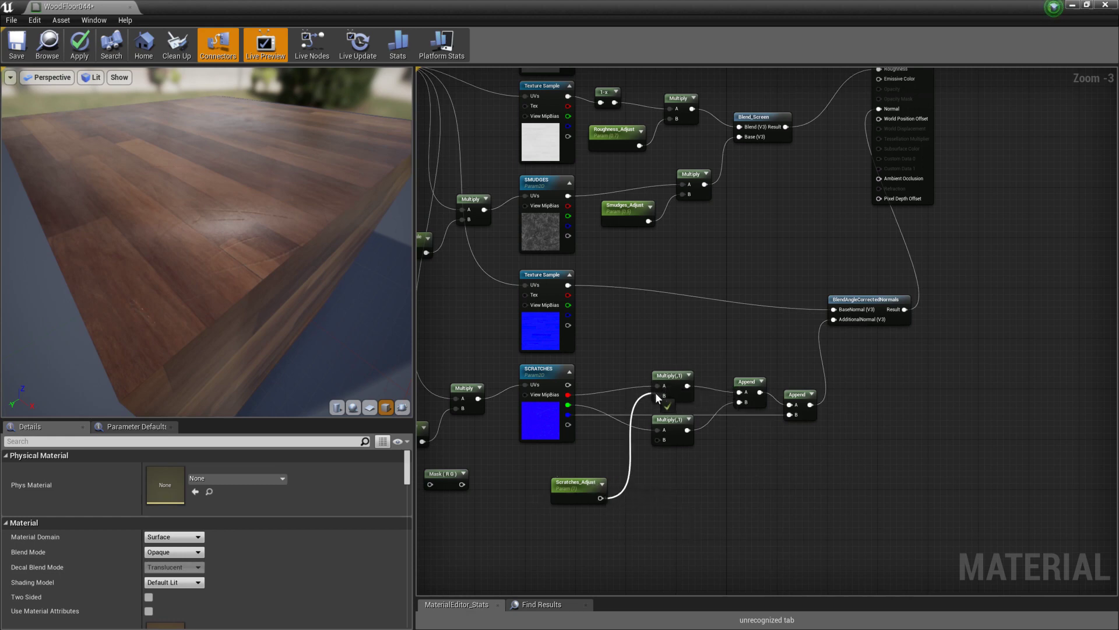
drag(601, 499, 664, 440)
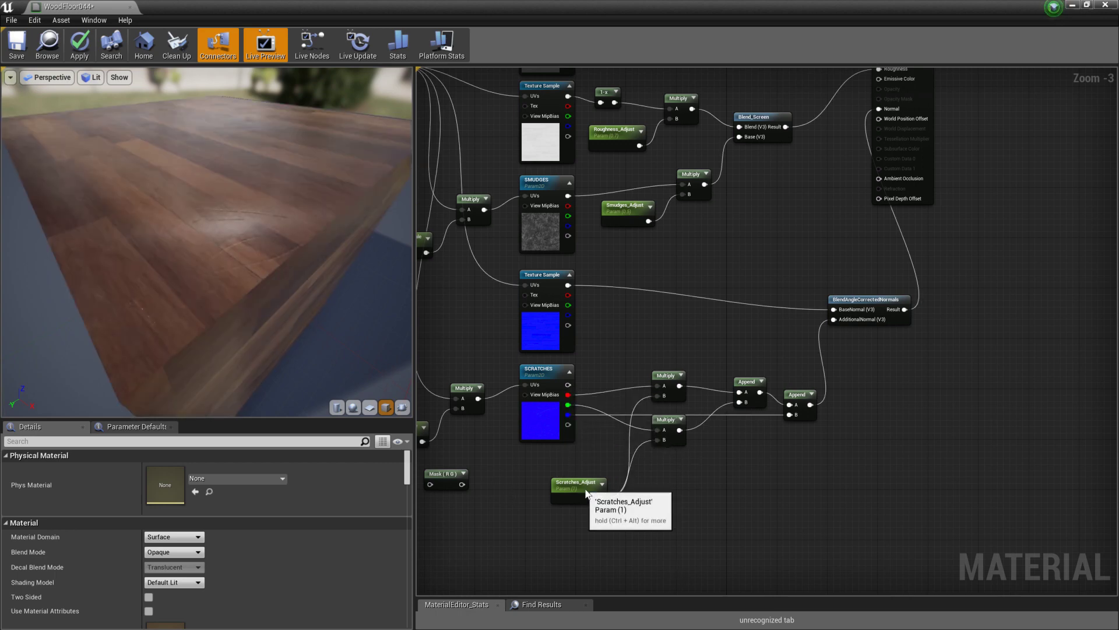
click(560, 483)
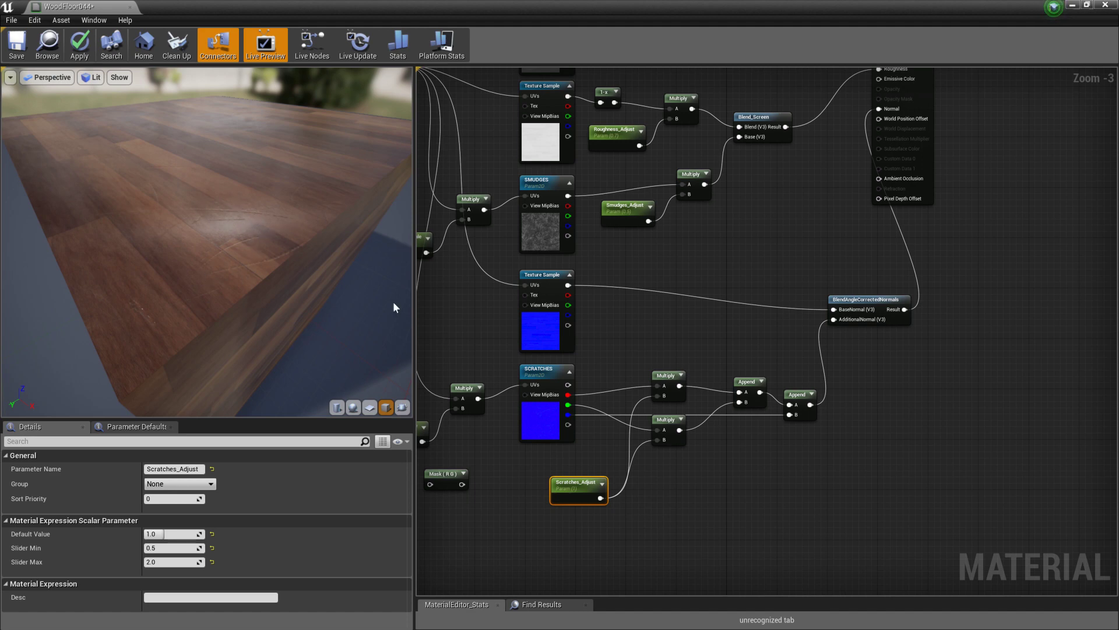
click(163, 533)
text(0)
key(Return)
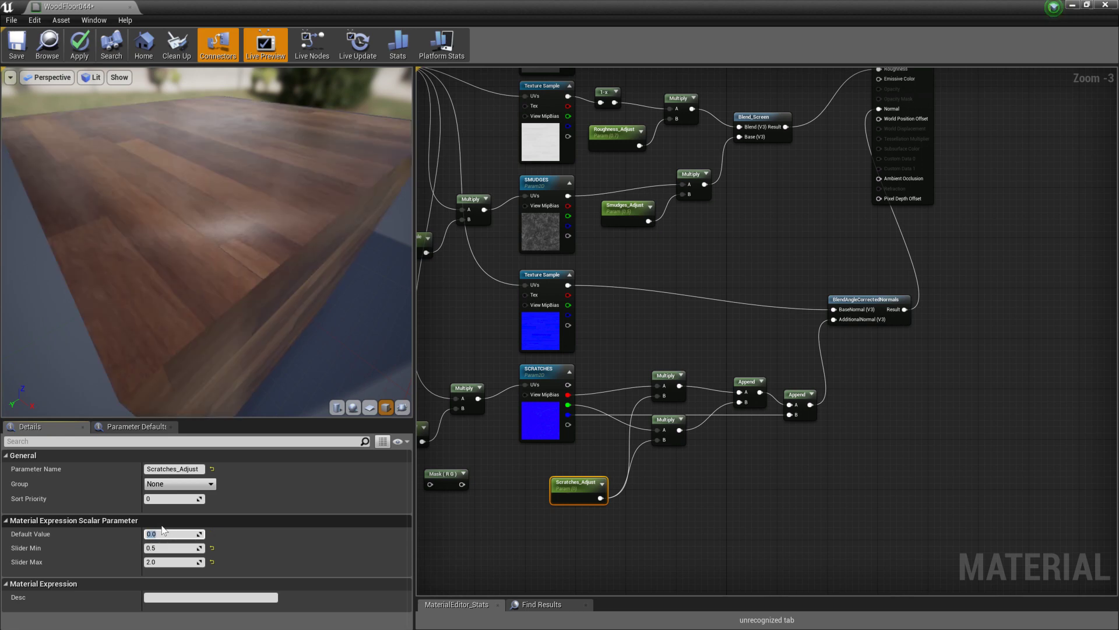
key(Return)
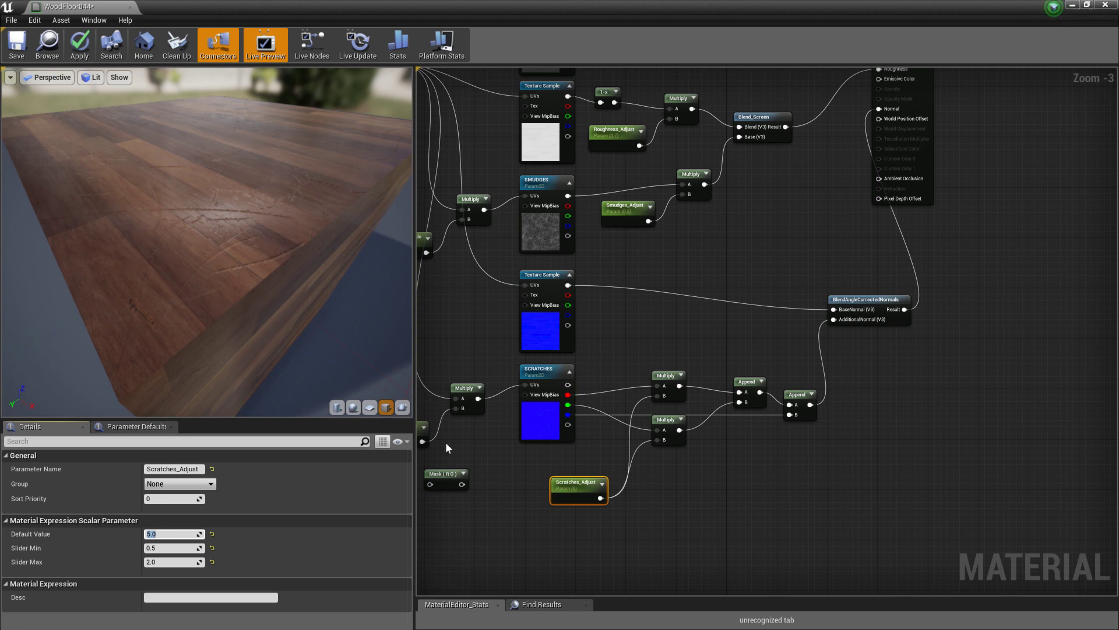
Set the Scratches_Scale default value to 5 and check the floor in the preview
right_drag(603, 453, 749, 446)
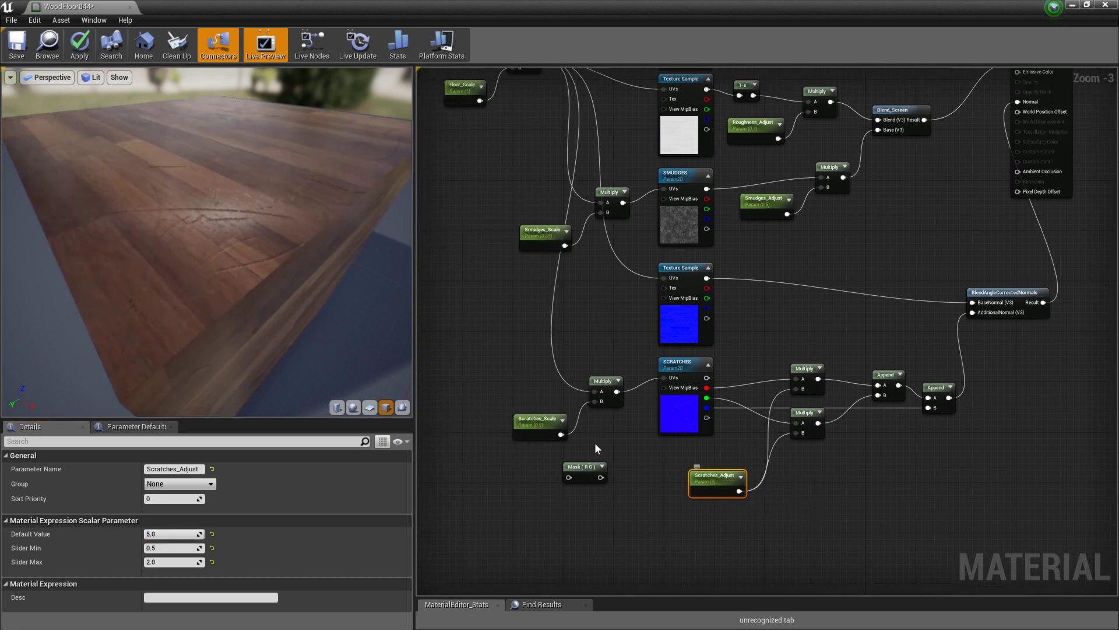
click(541, 425)
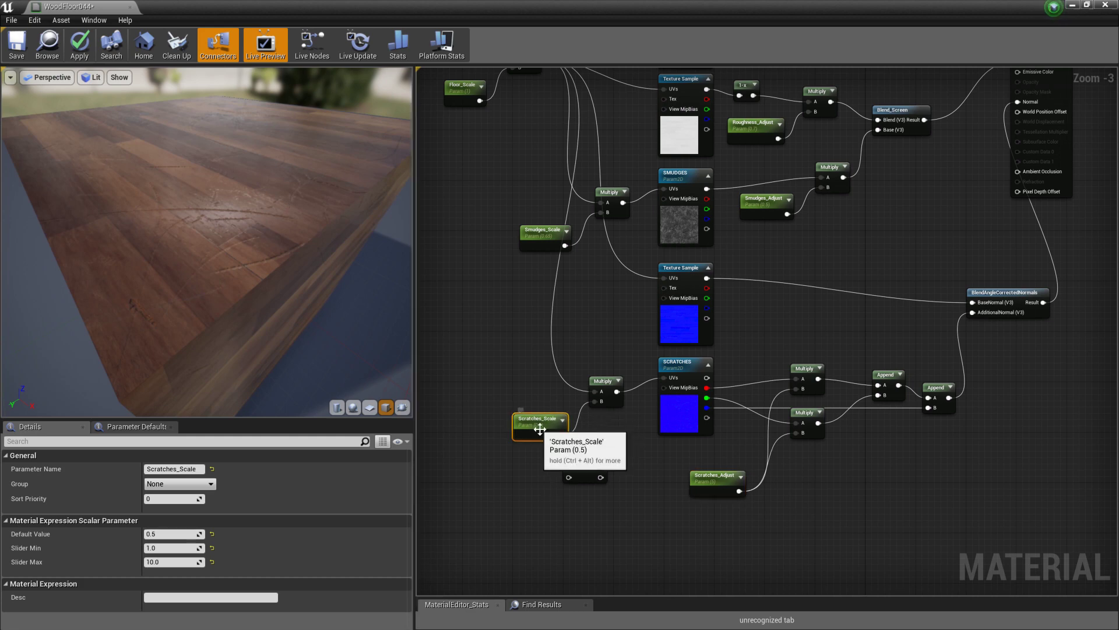
click(153, 532)
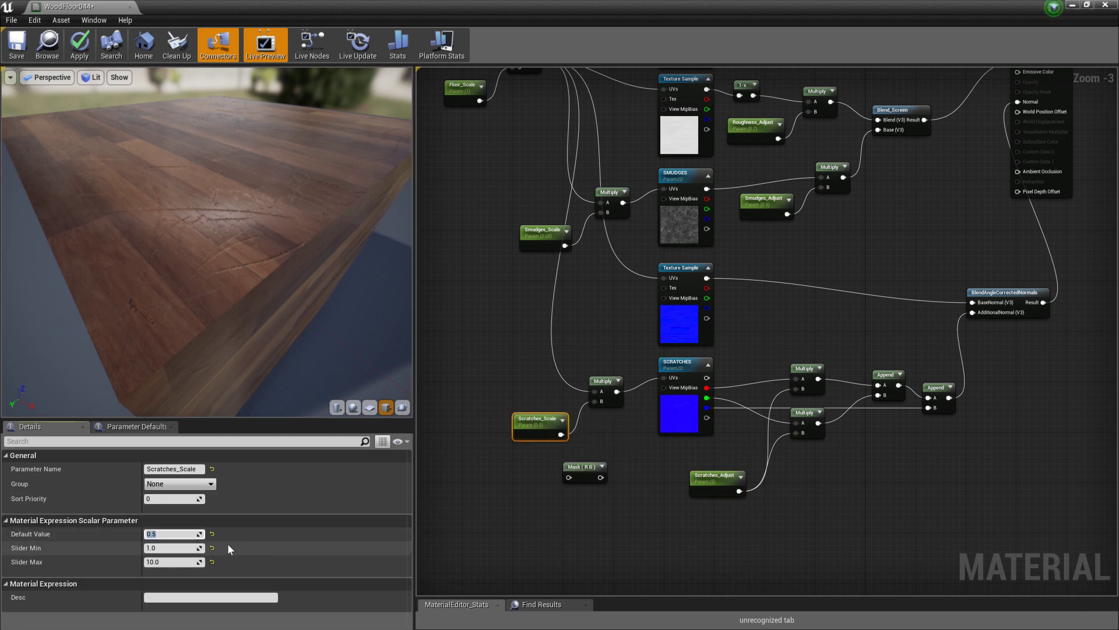
text(5)
key(Return)
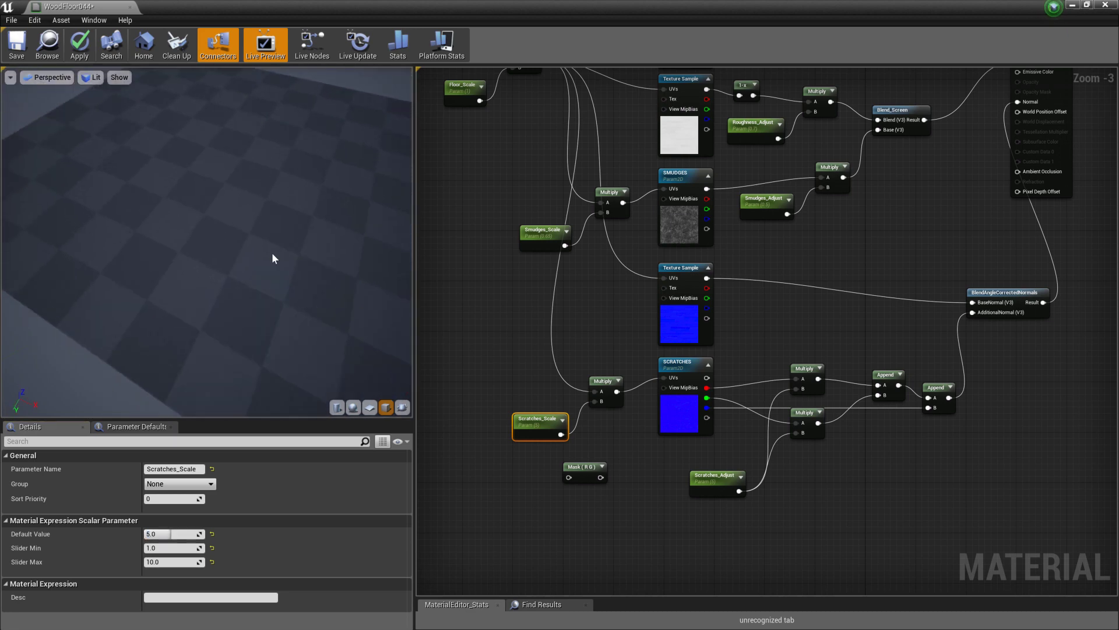
drag(325, 292, 286, 289)
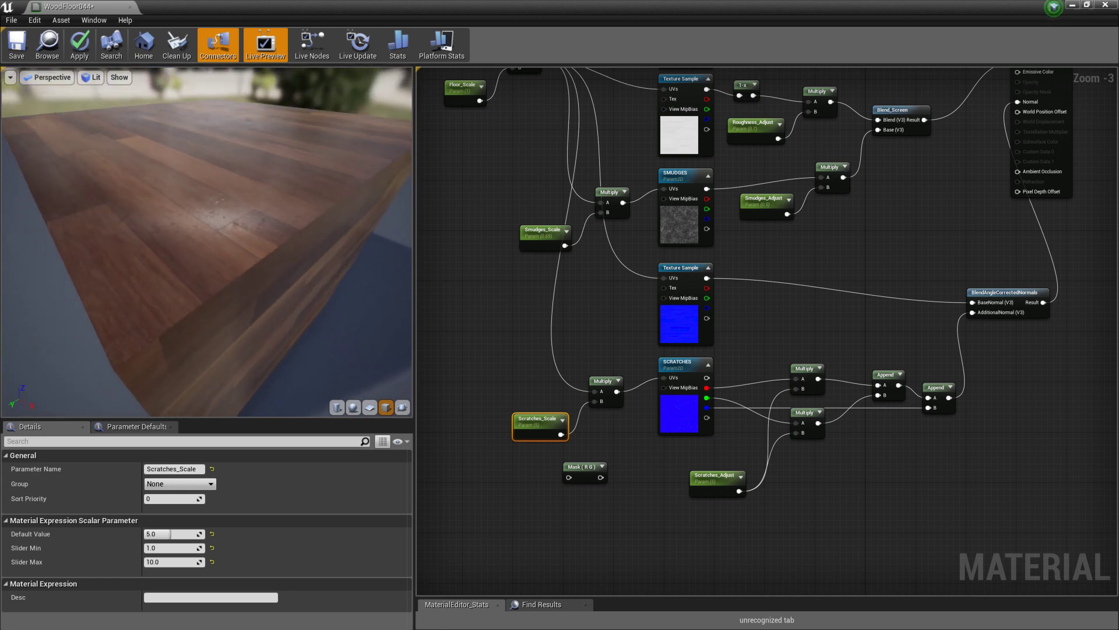
Set Scratches_Adjust default value to 2 and its slider maximum to 4
click(715, 478)
click(171, 534)
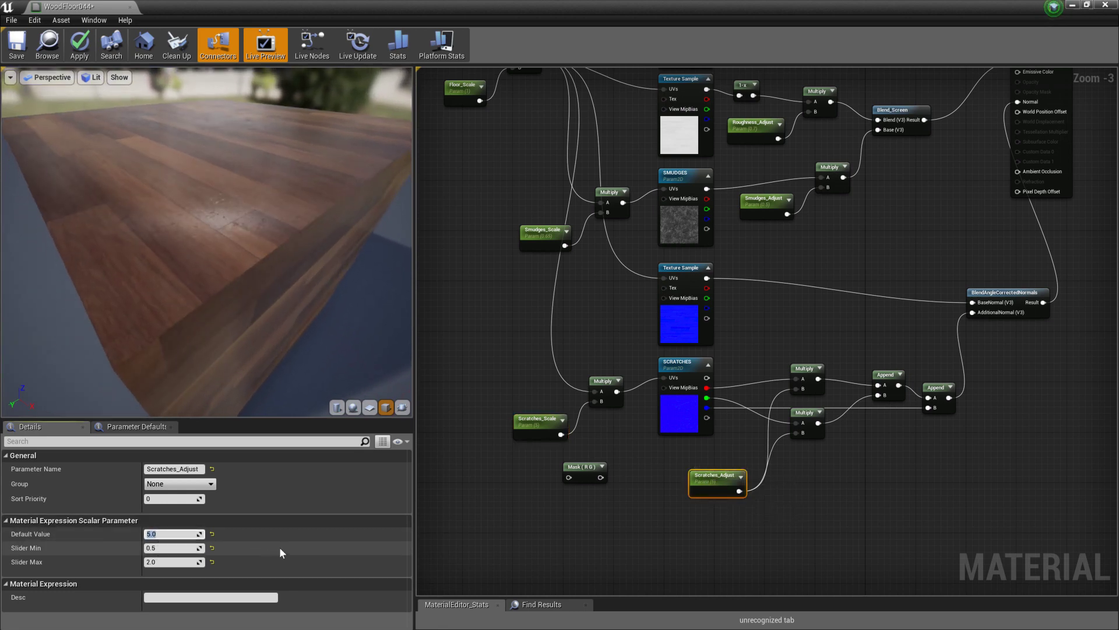
text(2)
key(Return)
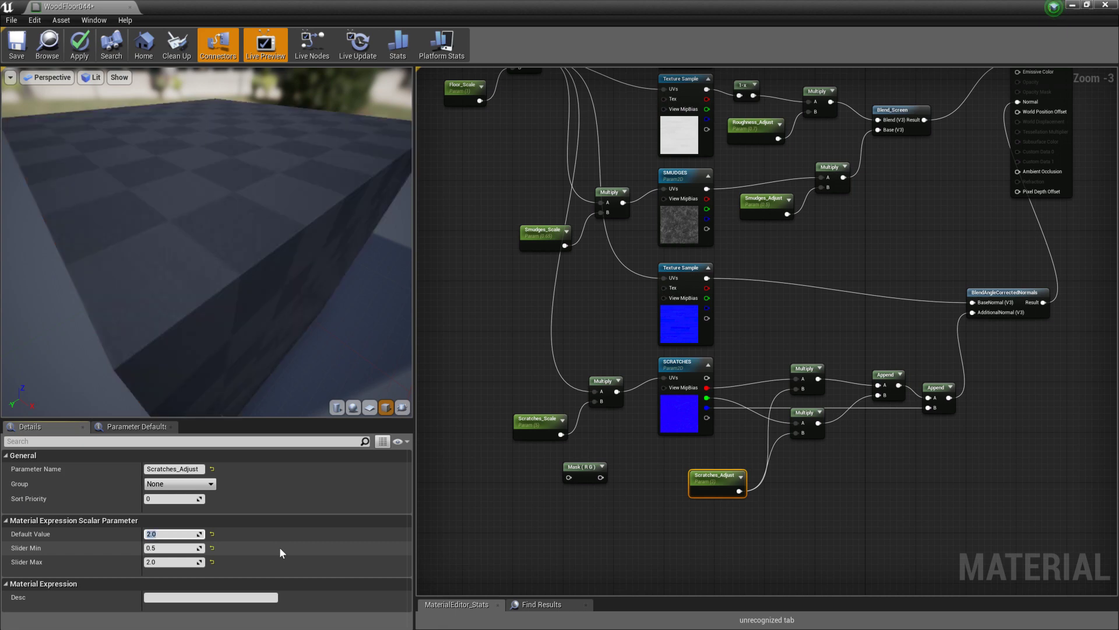
click(168, 561)
text(4)
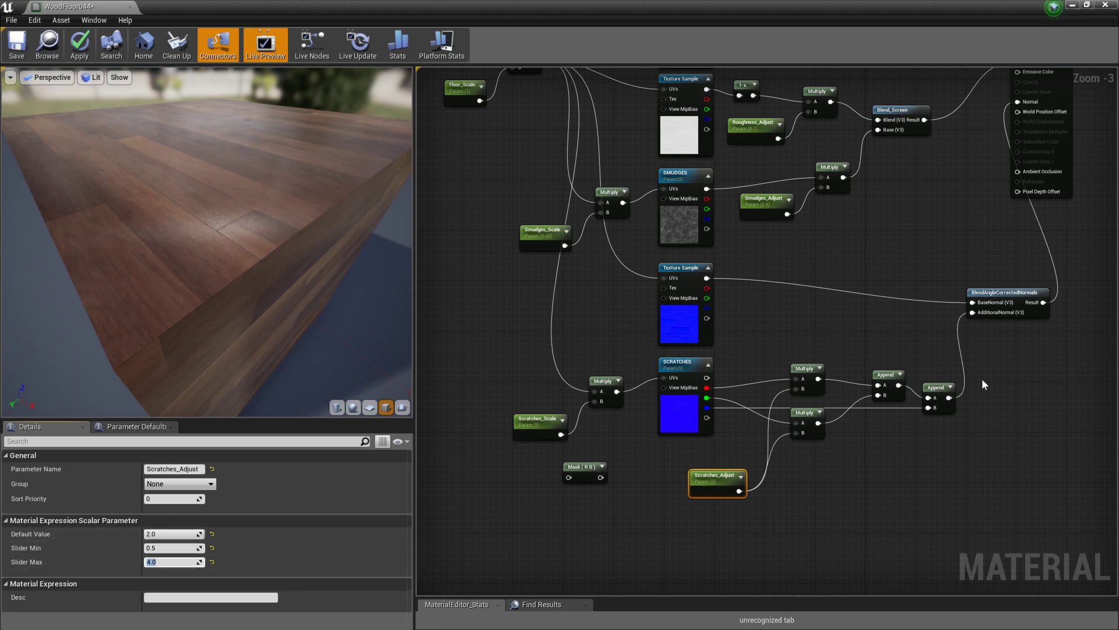
right_drag(981, 379, 900, 497)
Review the scale and adjust parameters, then close the editor applying changes to WoodFloor044
click(960, 140)
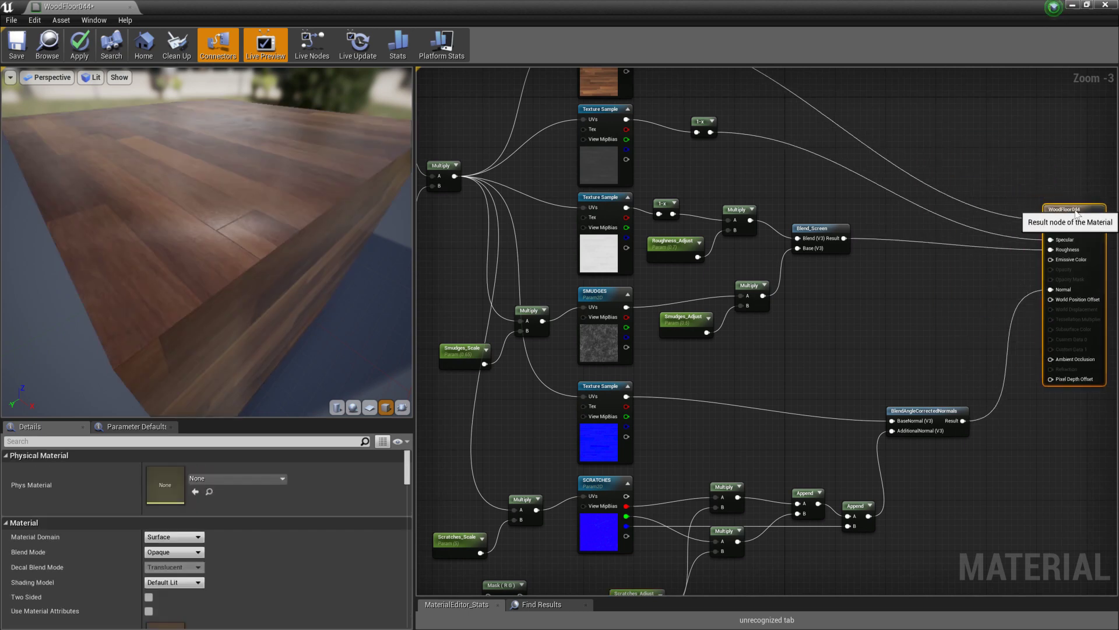
scroll(886, 316, down, 3)
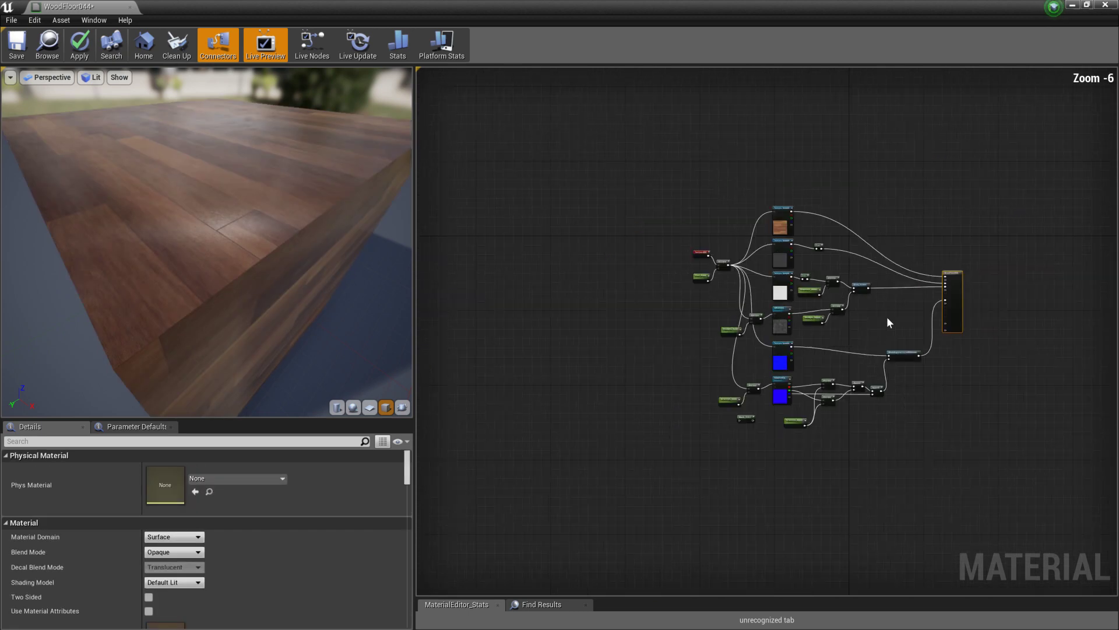
scroll(888, 322, up, 1)
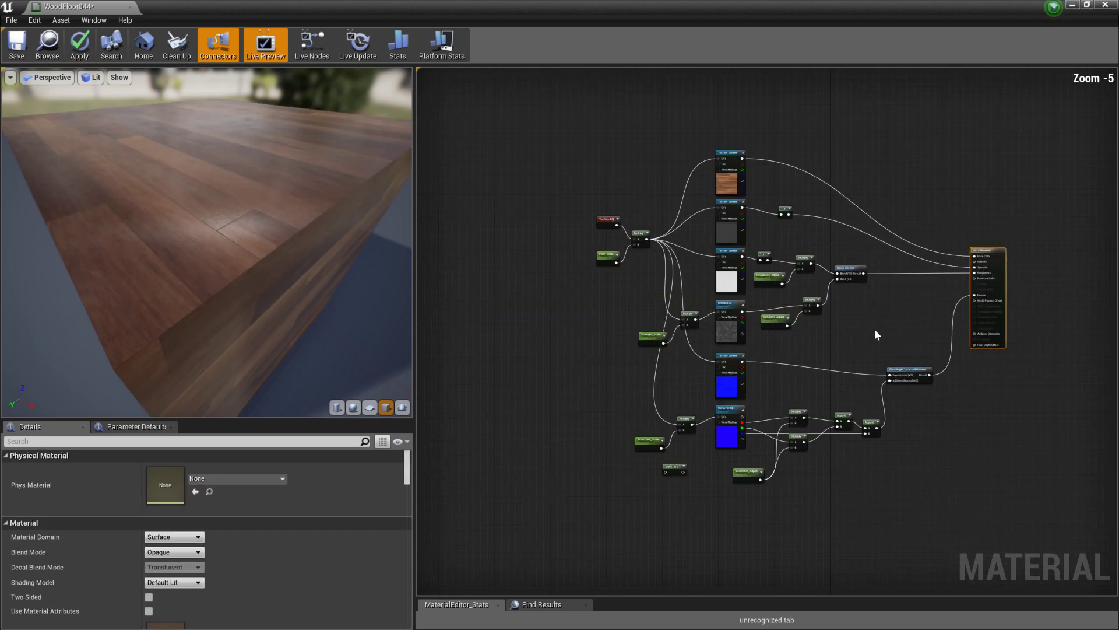
scroll(876, 335, up, 1)
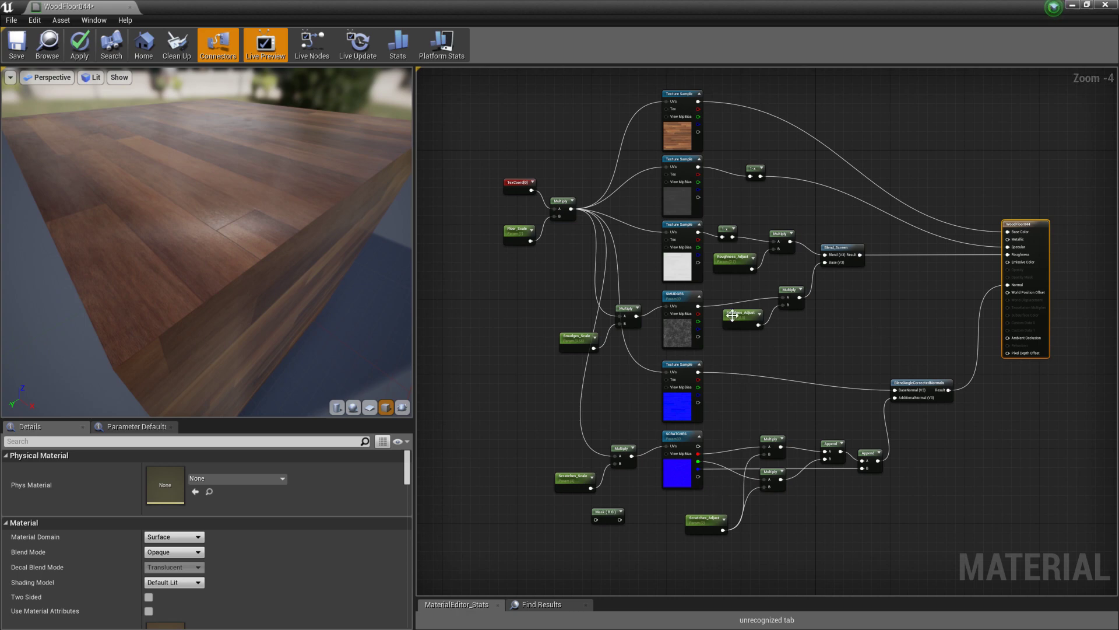
click(732, 258)
click(568, 338)
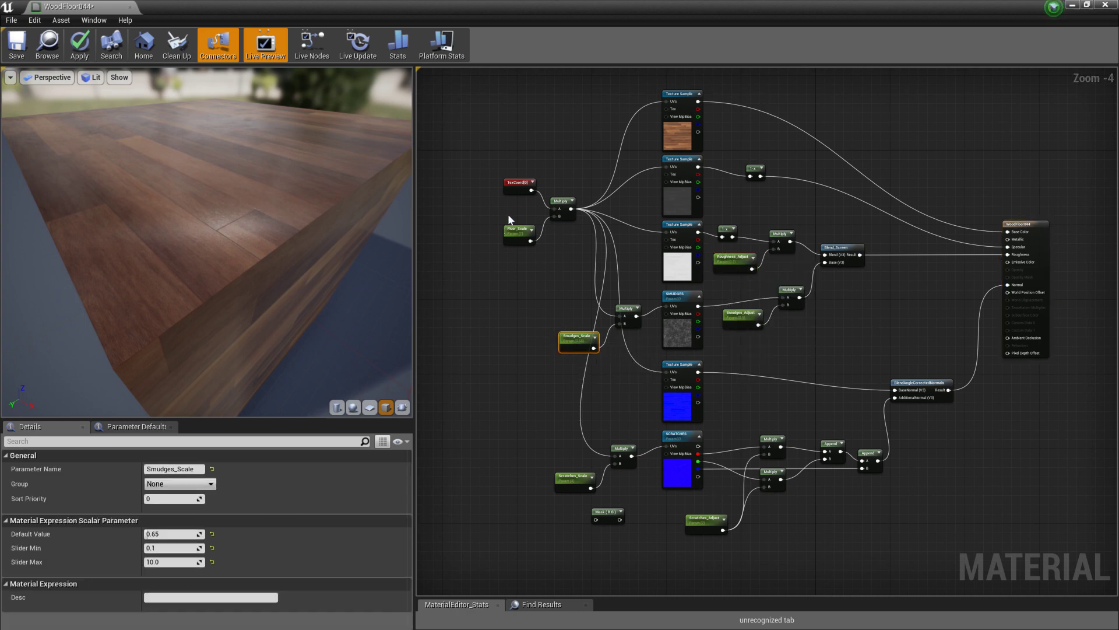
click(510, 229)
click(754, 315)
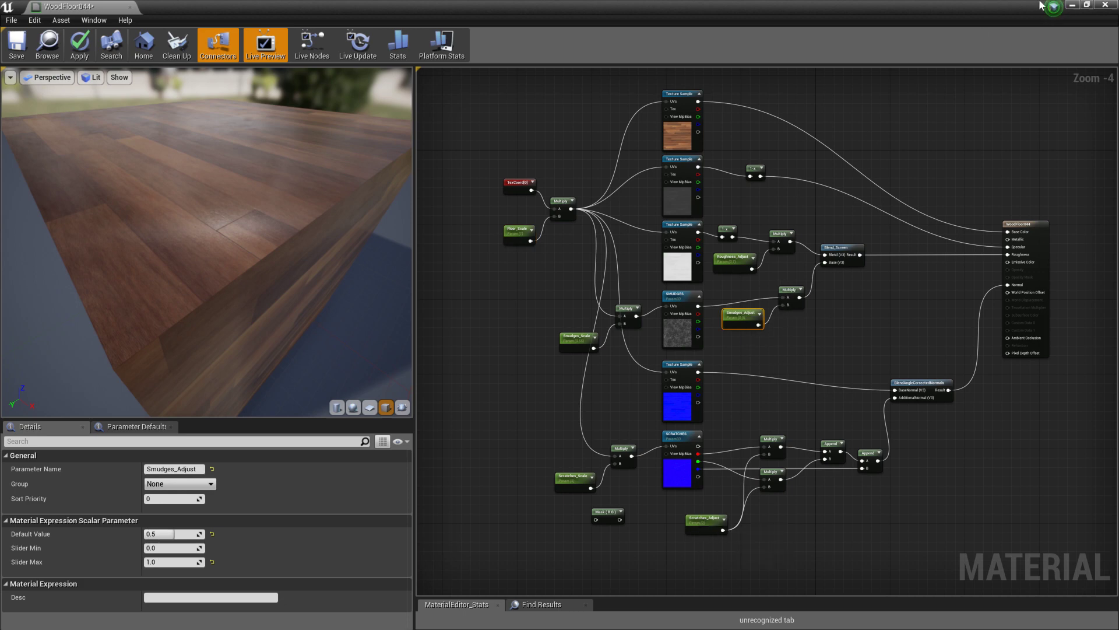
click(1105, 5)
click(600, 348)
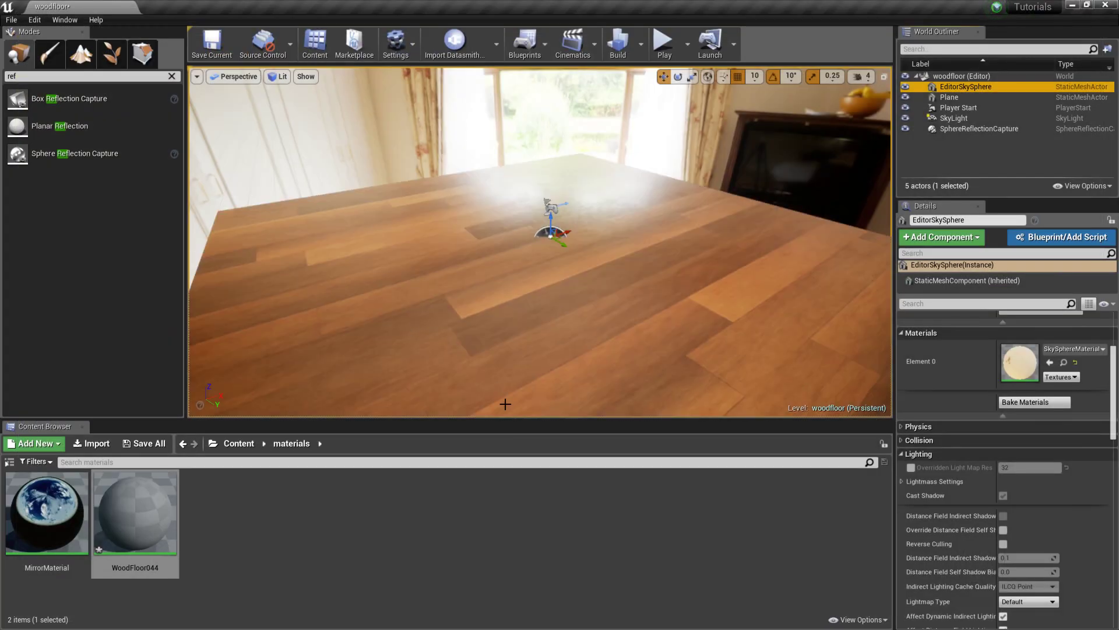
Assign WoodFloor044 to the floor plane, then reset it to the default grid material
right_click(521, 220)
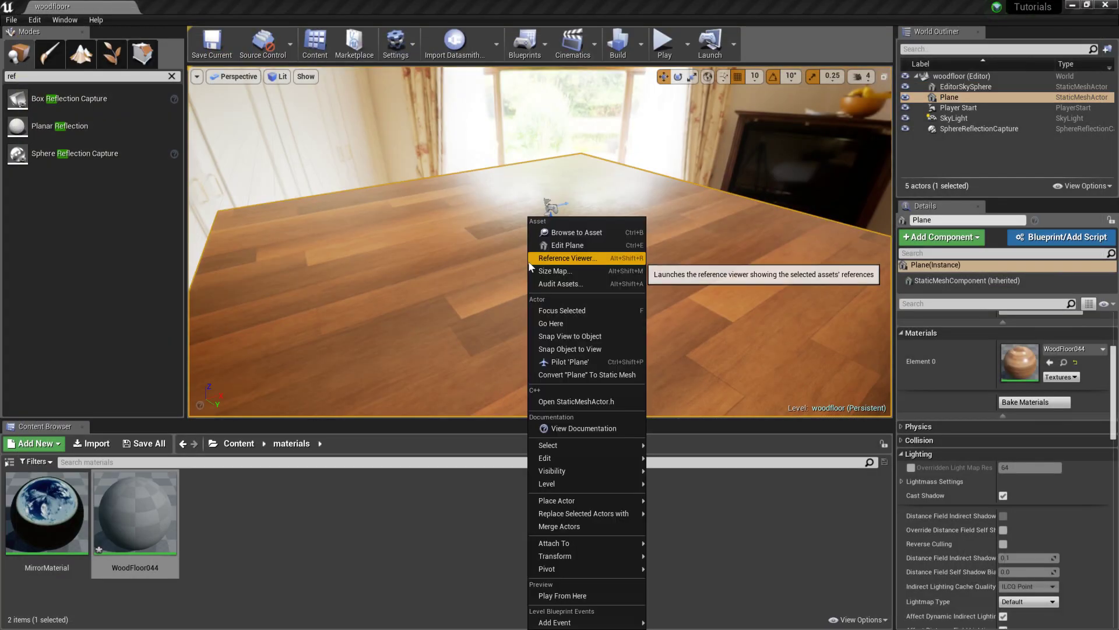
click(464, 243)
click(1050, 362)
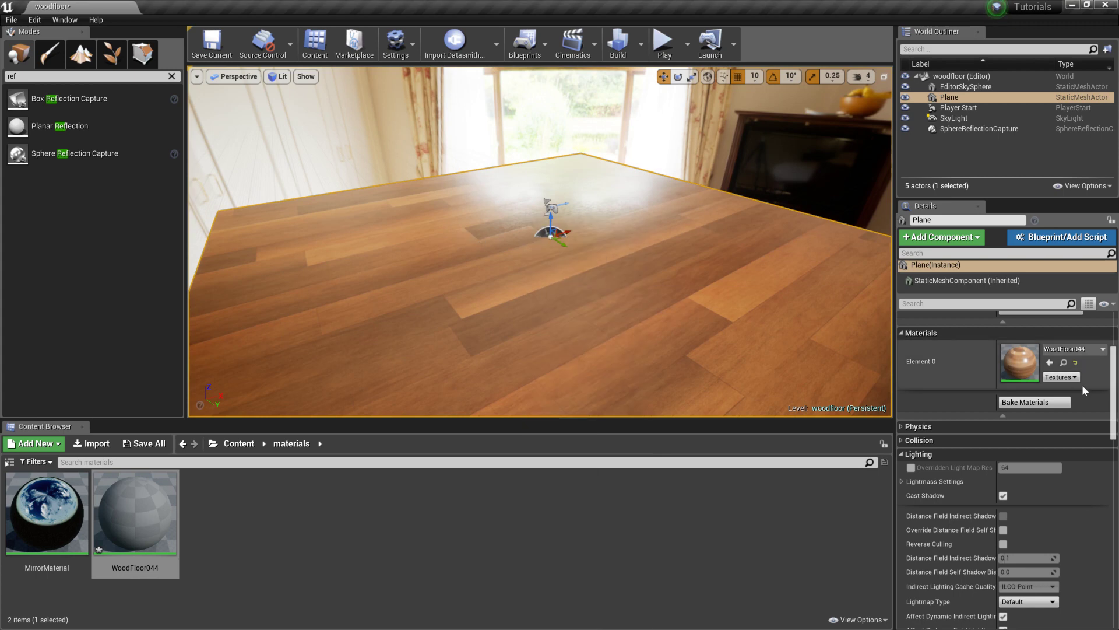
click(1074, 349)
click(1004, 299)
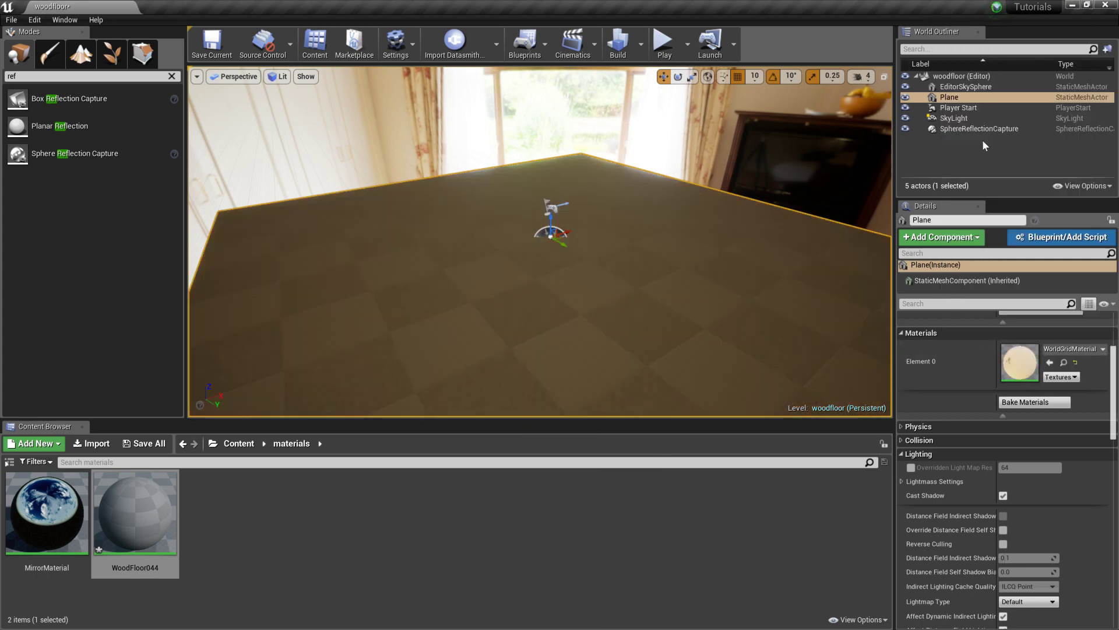
Create the WoodFloor044_Inst material instance and apply it to the floor plane
right_click(149, 503)
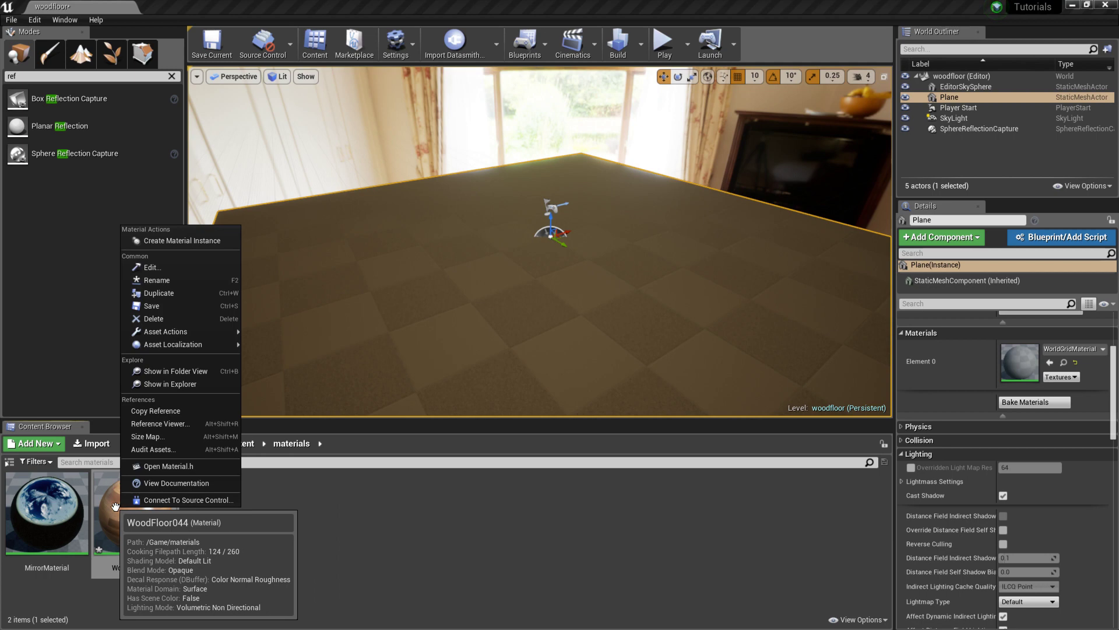
click(204, 241)
key(Return)
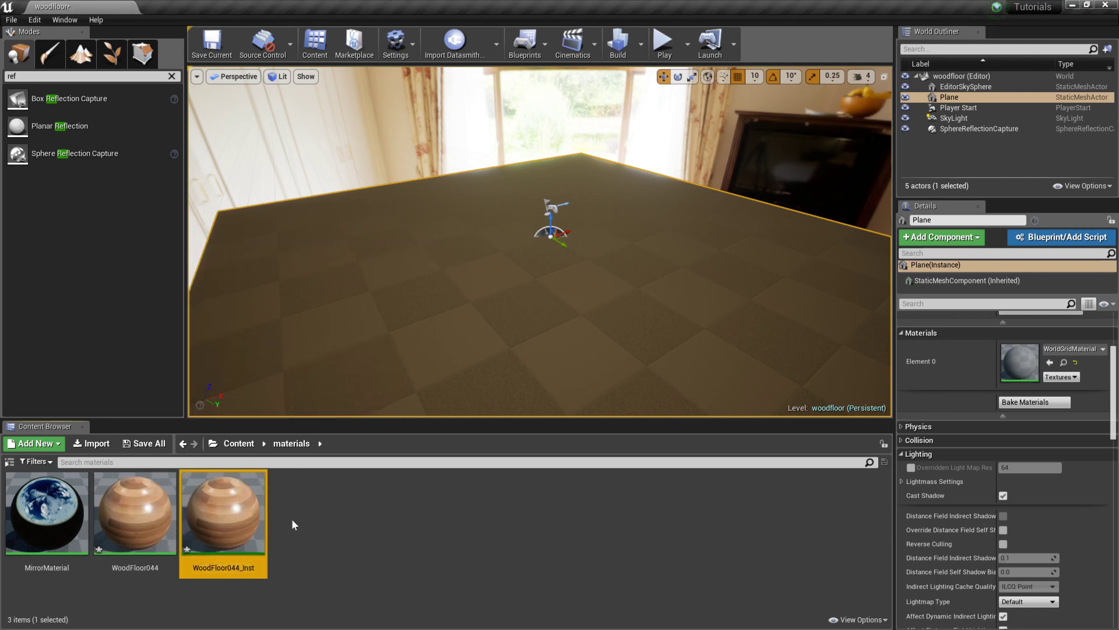
drag(230, 516, 488, 296)
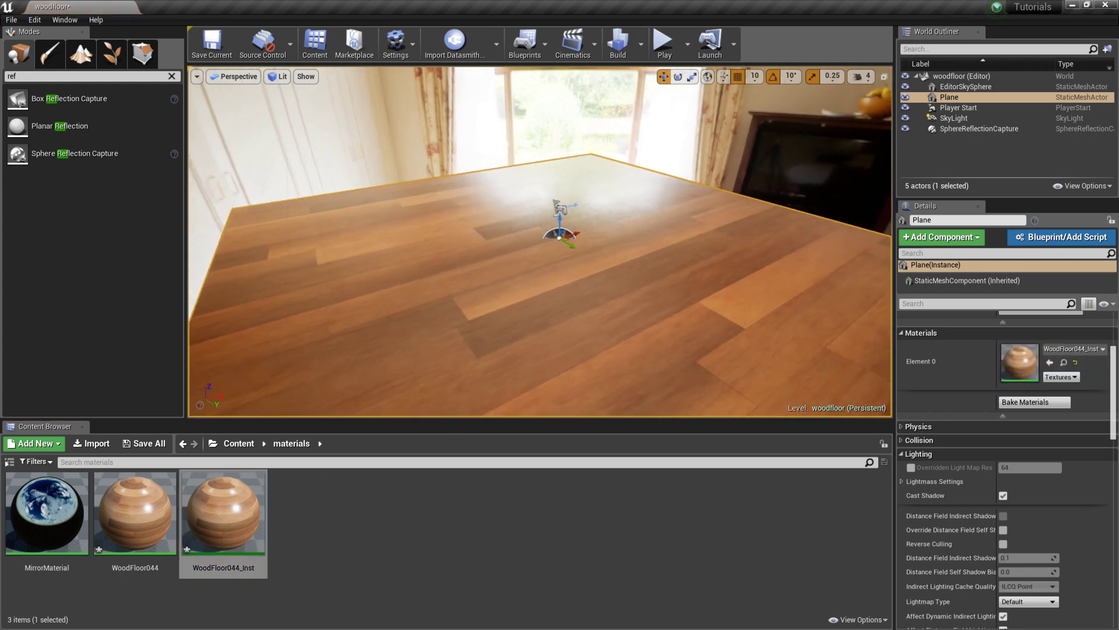
Fly the camera over the wood floor, then open WoodFloor044_Inst in the instance editor
right_drag(539, 242, 539, 242)
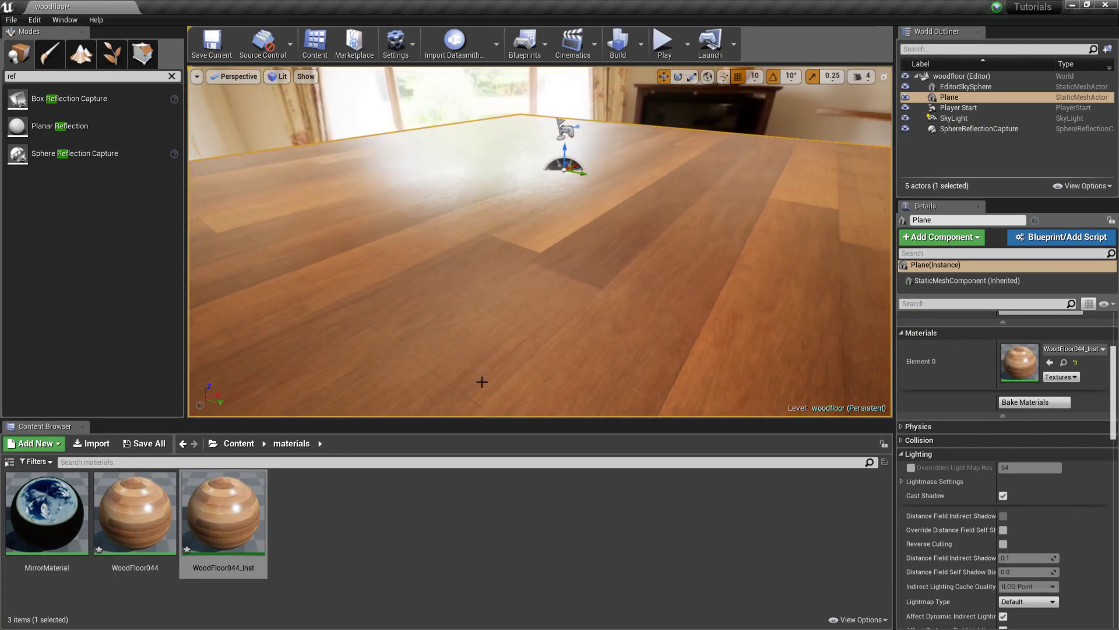
double_click(232, 519)
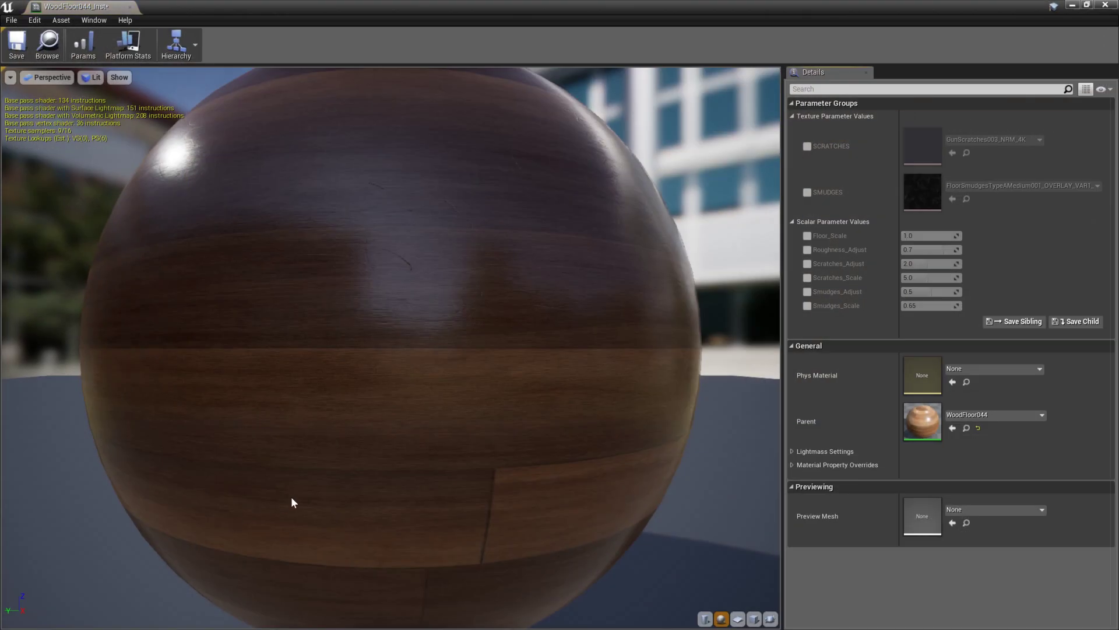
Enable overrides for Floor_Scale, Roughness_Adjust, Scratches_Adjust, Scratches_Scale, Smudges_Adjust and Smudges_Scale
scroll(350, 440, down, 5)
scroll(373, 437, up, 3)
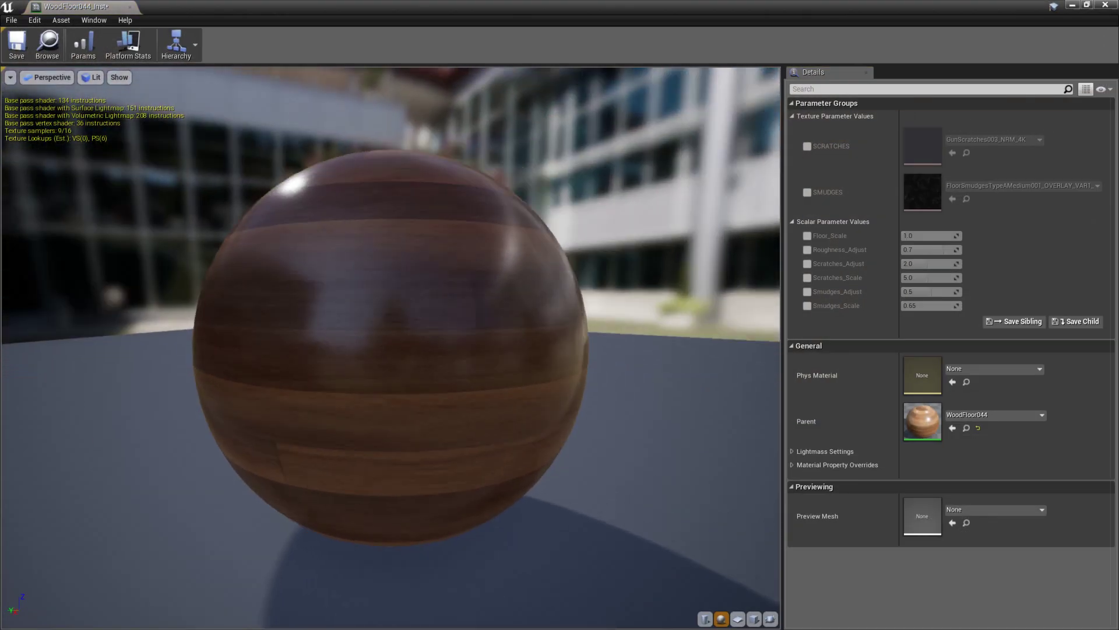
drag(522, 374, 522, 374)
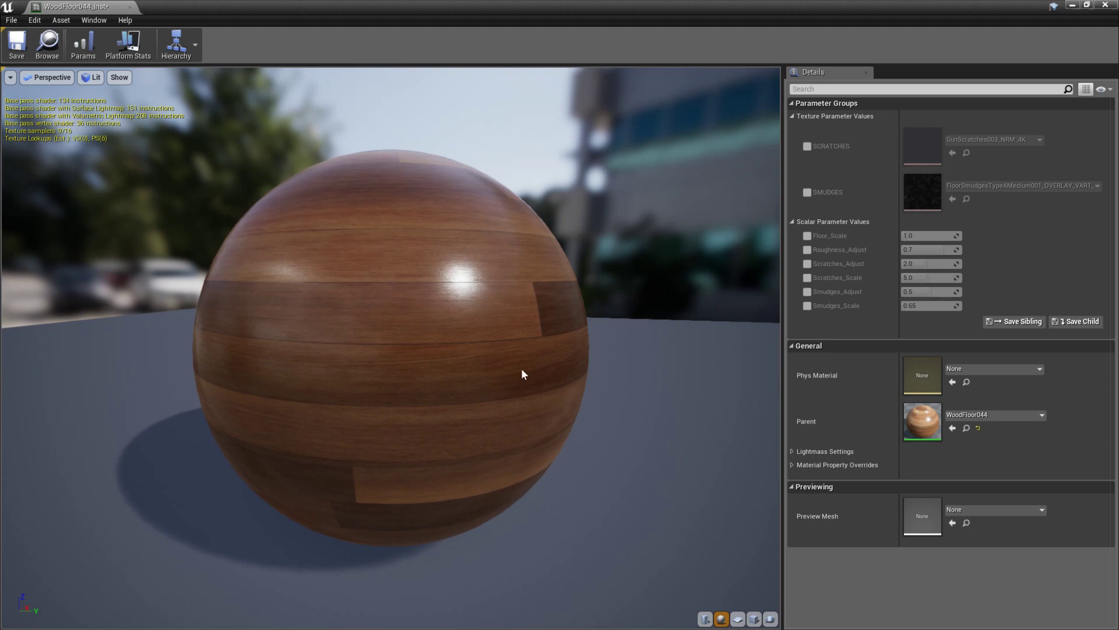
click(807, 236)
click(807, 249)
click(808, 263)
click(808, 277)
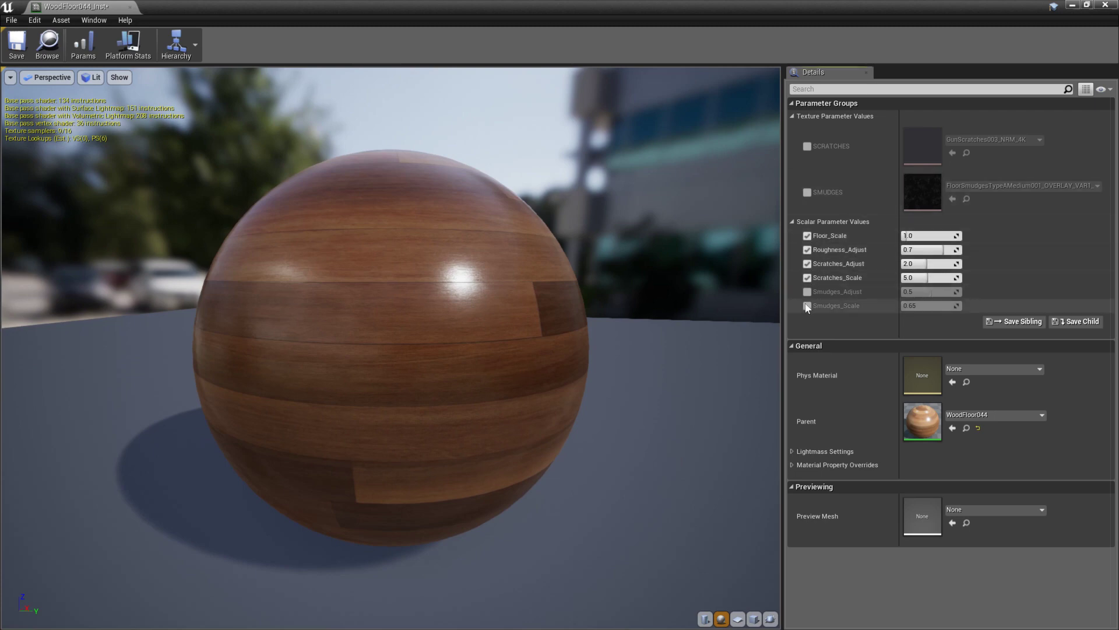
click(807, 306)
click(807, 292)
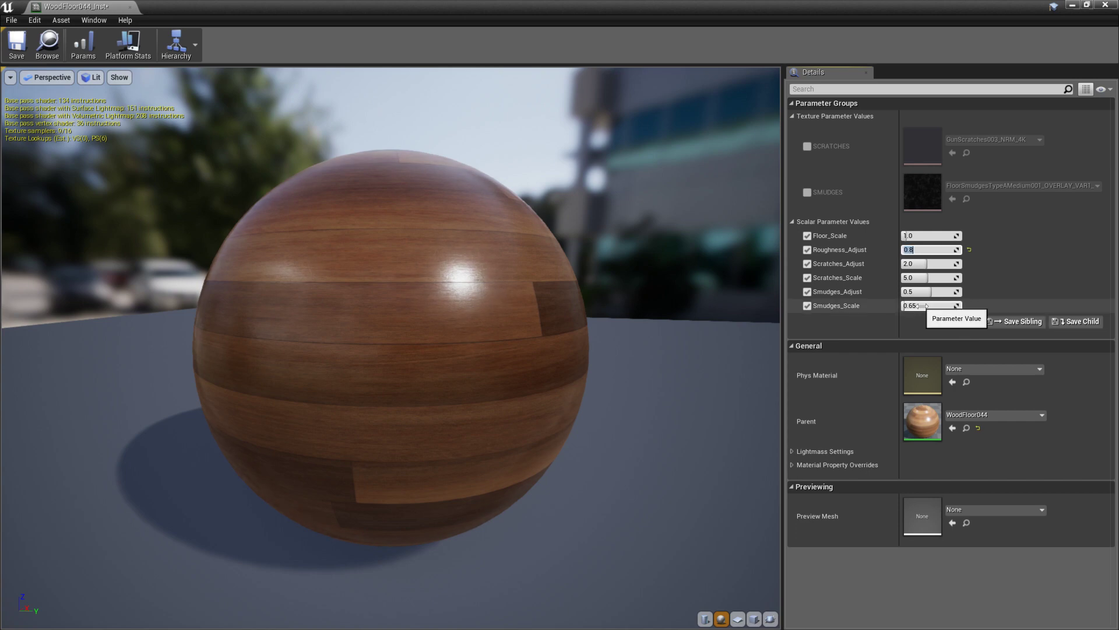
Set Roughness_Adjust and Smudges_Adjust to 0.8 and Scratches_Adjust to 3.0, then close the editor
click(928, 292)
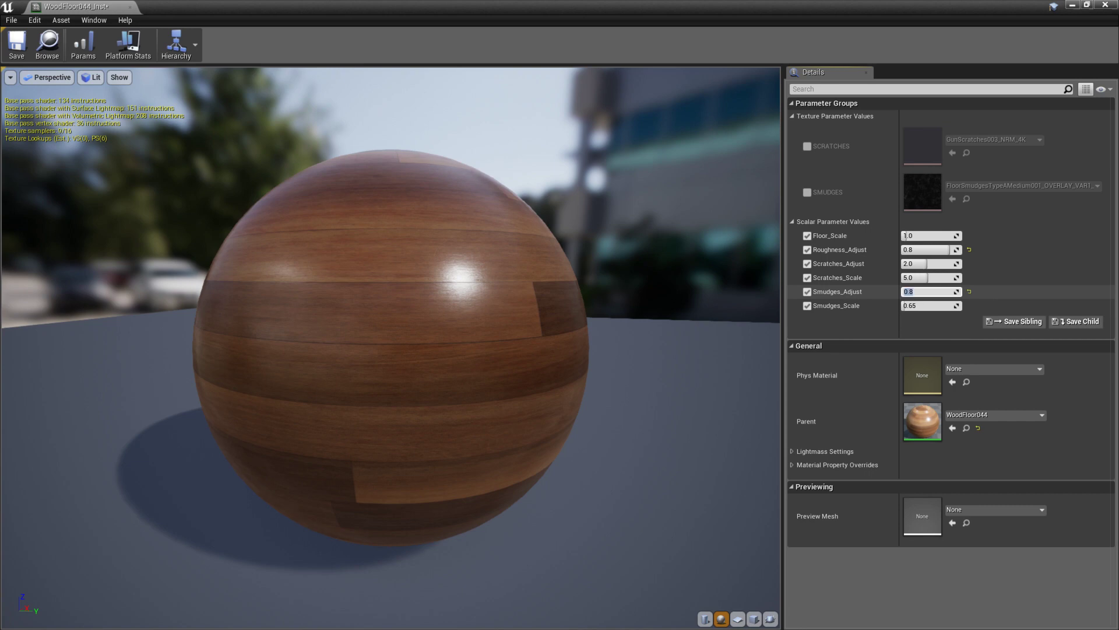
click(925, 278)
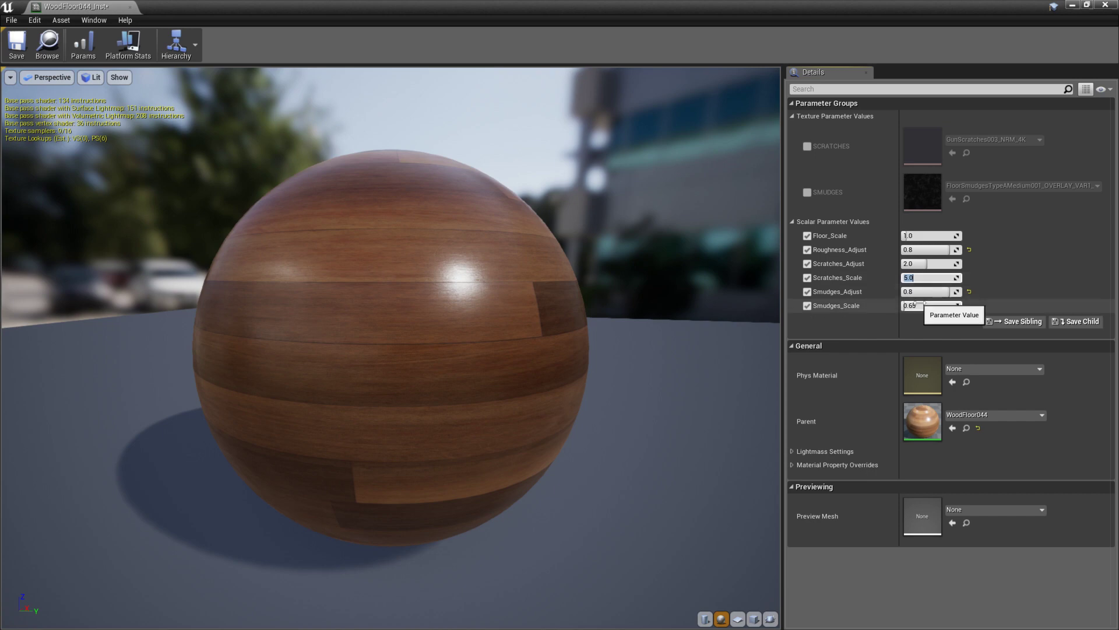
click(926, 263)
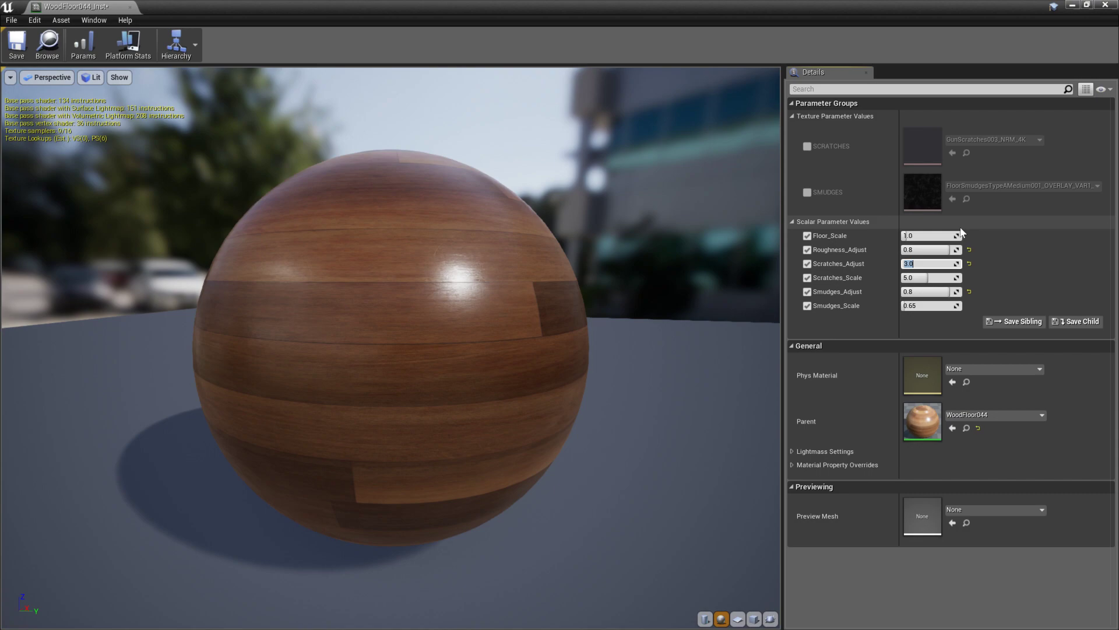
click(1110, 7)
Move the viewport camera to inspect the scratched, smudged WoodFloor044_Inst floor
right_drag(627, 262, 682, 253)
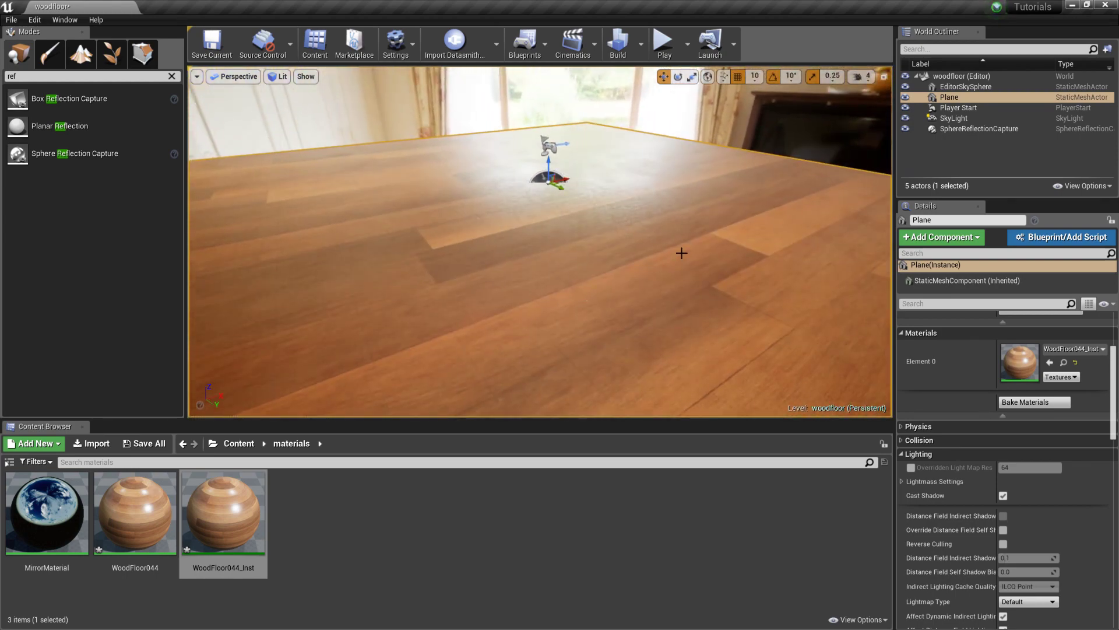